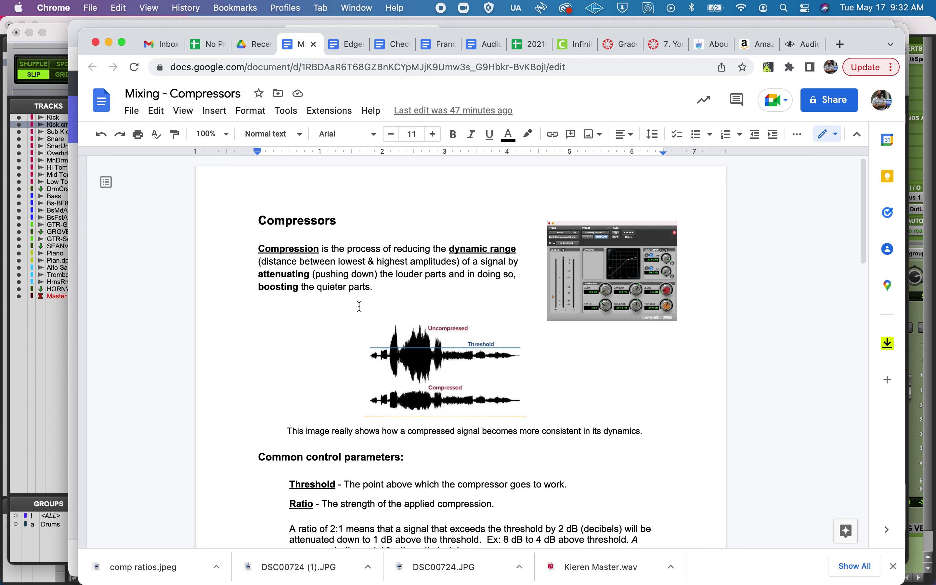
Step: Read through the compressor notes, covering the definition, waveform comparison, control parameters and reasons for using or avoiding a compressor
{"action": "scroll", "coordinate": [360, 306], "scroll_direction": "down", "scroll_amount": 2}
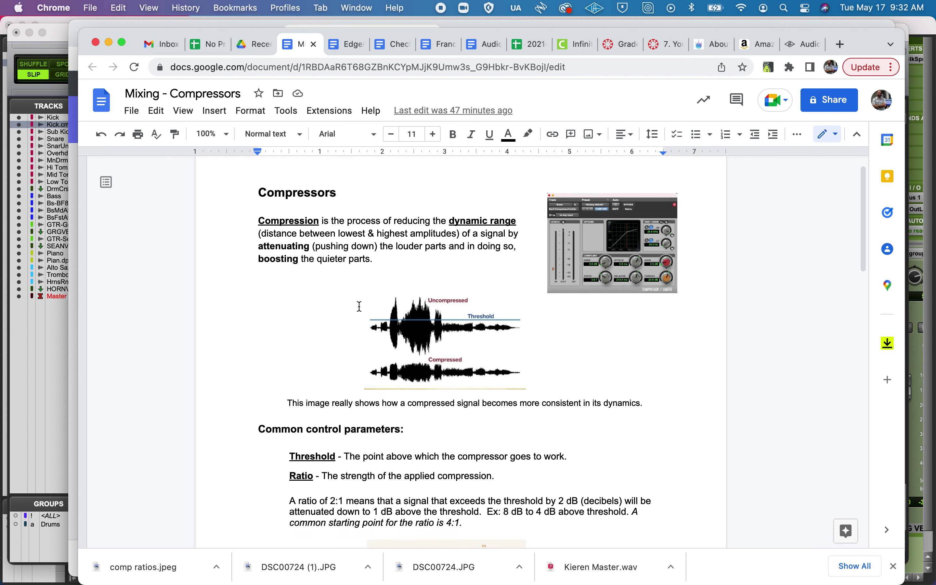
{"action": "scroll", "coordinate": [451, 340], "scroll_direction": "up", "scroll_amount": 5}
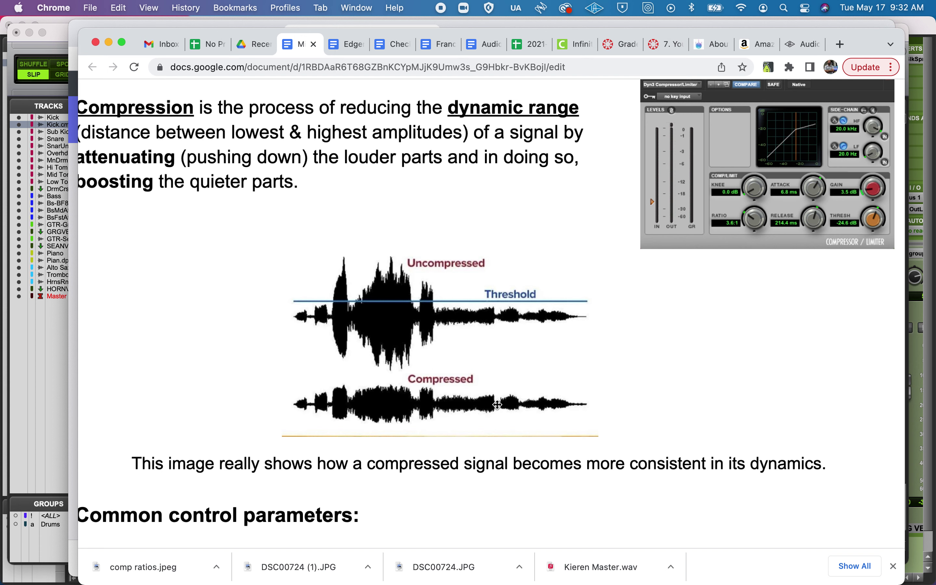
{"action": "scroll", "coordinate": [496, 404], "scroll_direction": "down", "scroll_amount": 5}
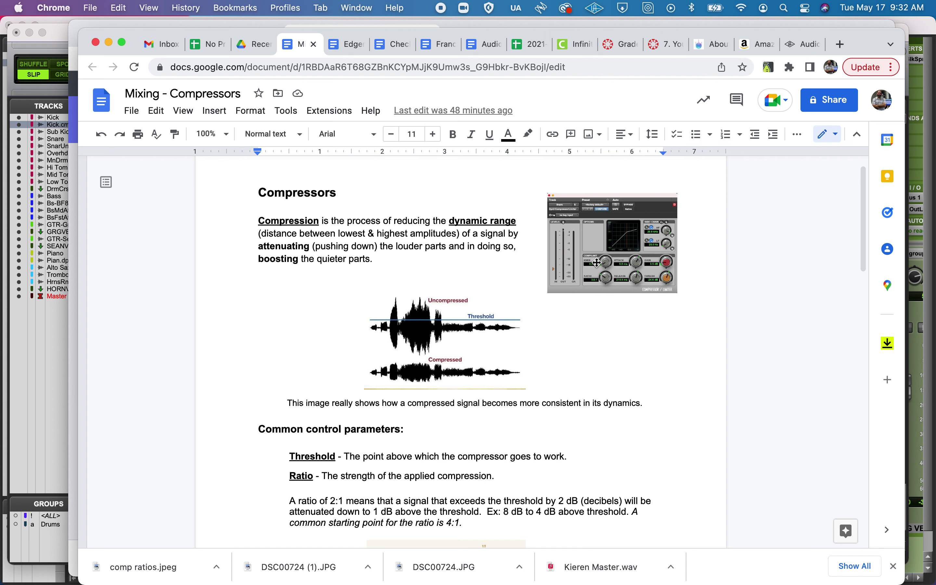
{"action": "scroll", "coordinate": [455, 433], "scroll_direction": "down", "scroll_amount": 5}
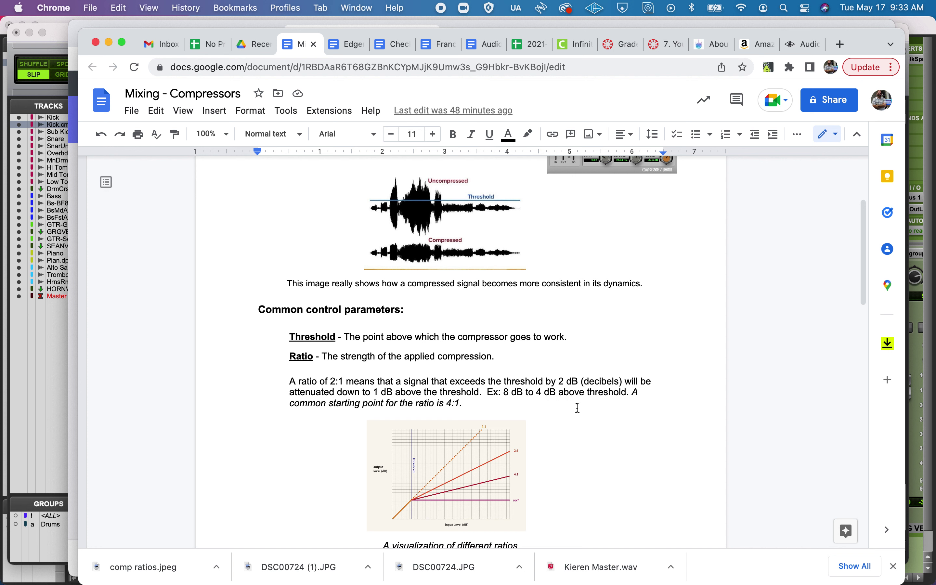
{"action": "scroll", "coordinate": [481, 414], "scroll_direction": "down", "scroll_amount": 5}
{"action": "scroll", "coordinate": [481, 415], "scroll_direction": "up", "scroll_amount": 5}
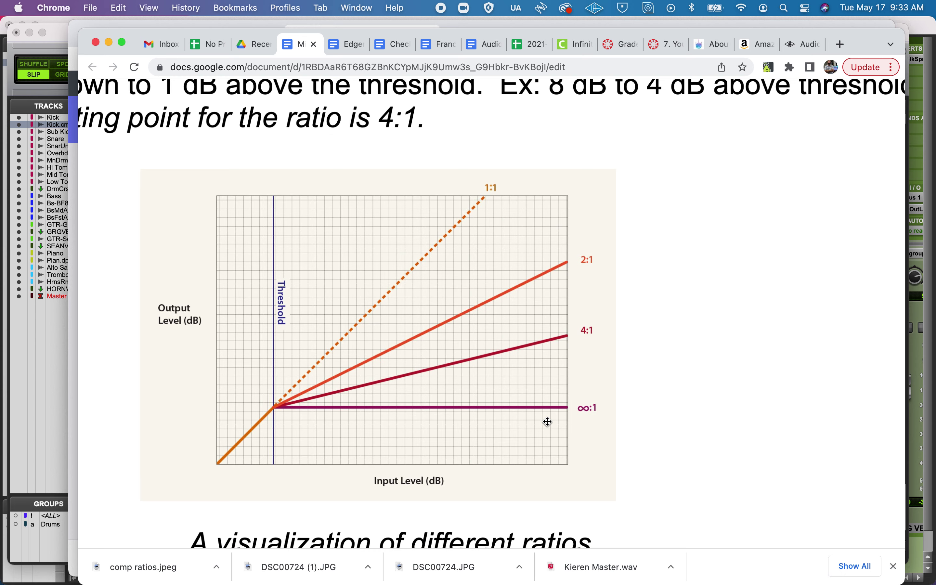
{"action": "scroll", "coordinate": [548, 422], "scroll_direction": "down", "scroll_amount": 3}
{"action": "scroll", "coordinate": [547, 418], "scroll_direction": "down", "scroll_amount": 3}
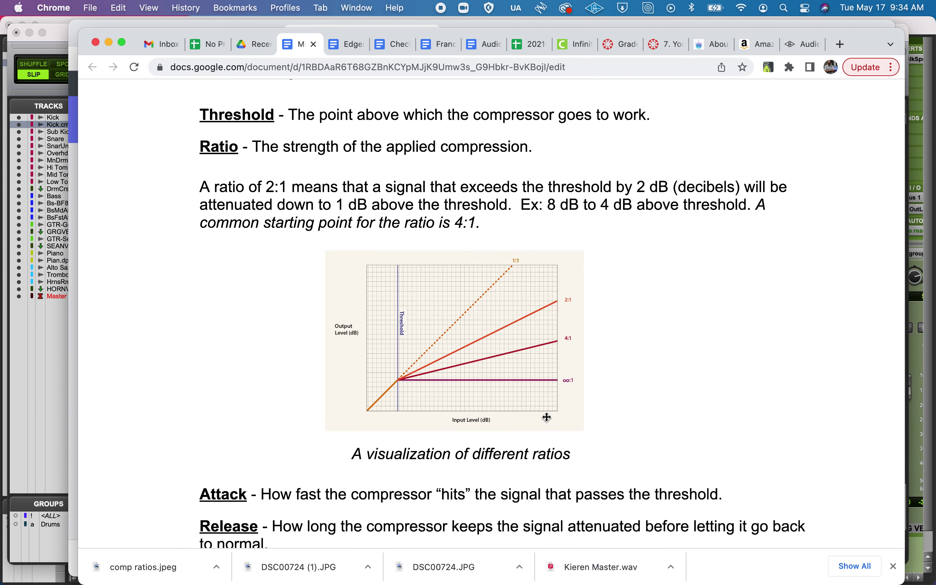
{"action": "scroll", "coordinate": [548, 417], "scroll_direction": "down", "scroll_amount": 3}
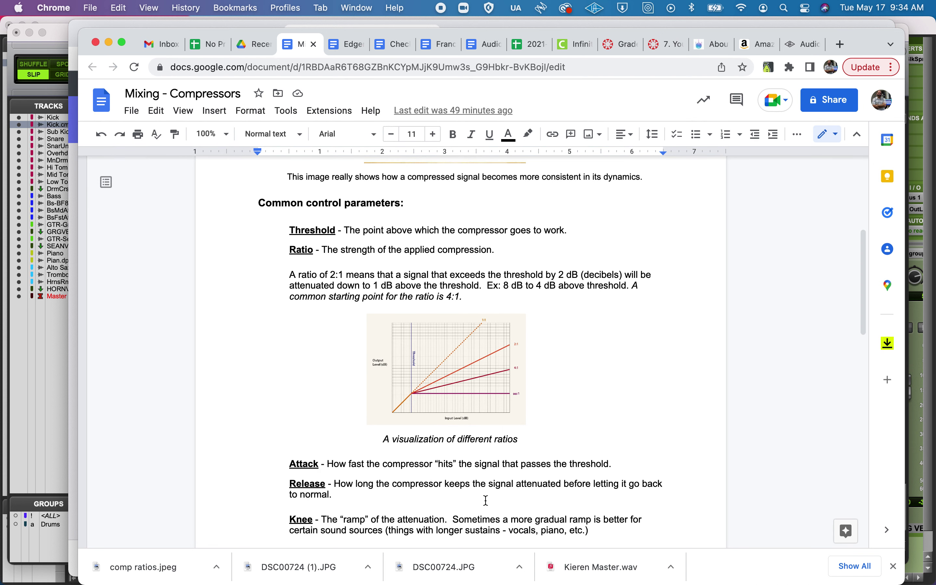
{"action": "scroll", "coordinate": [469, 504], "scroll_direction": "down", "scroll_amount": 1}
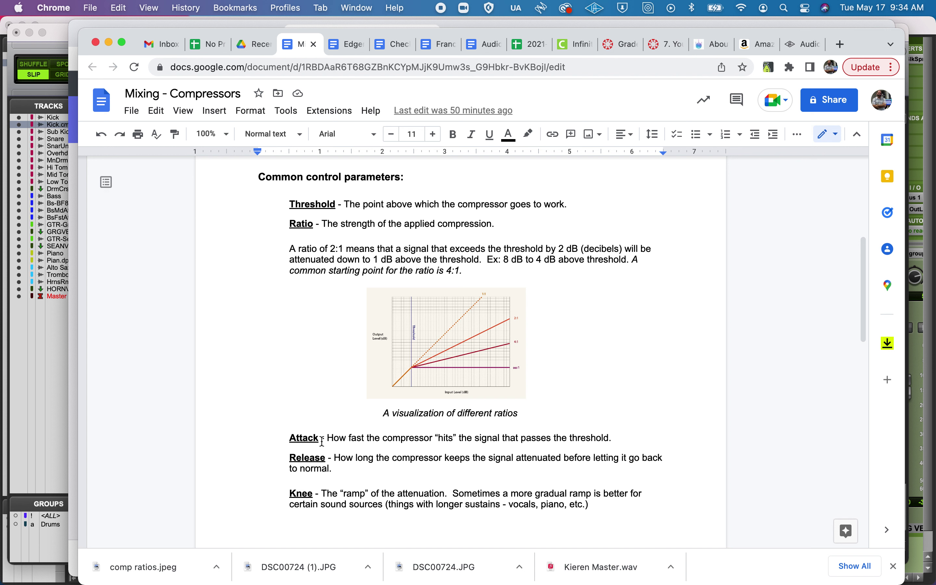
{"action": "scroll", "coordinate": [323, 441], "scroll_direction": "down", "scroll_amount": 2}
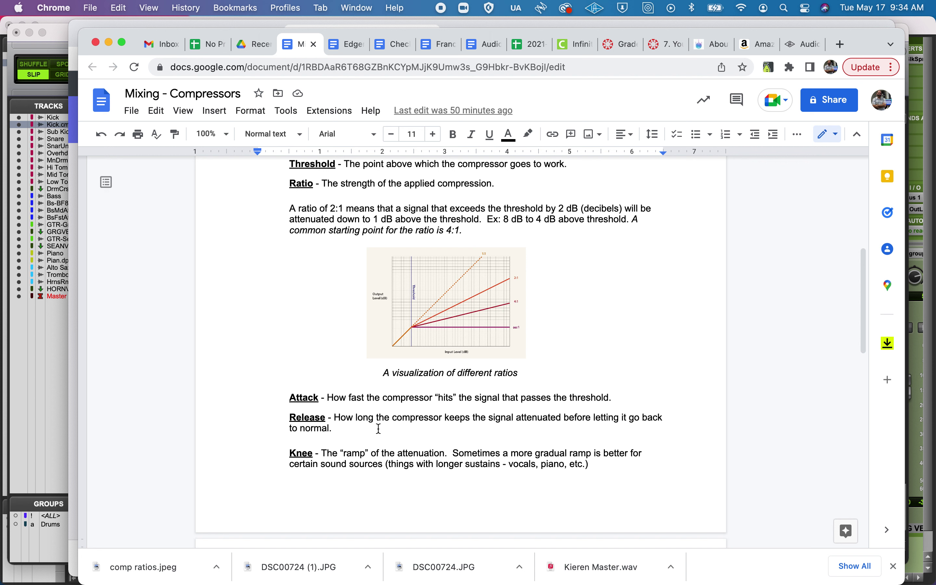
{"action": "scroll", "coordinate": [379, 428], "scroll_direction": "down", "scroll_amount": 3}
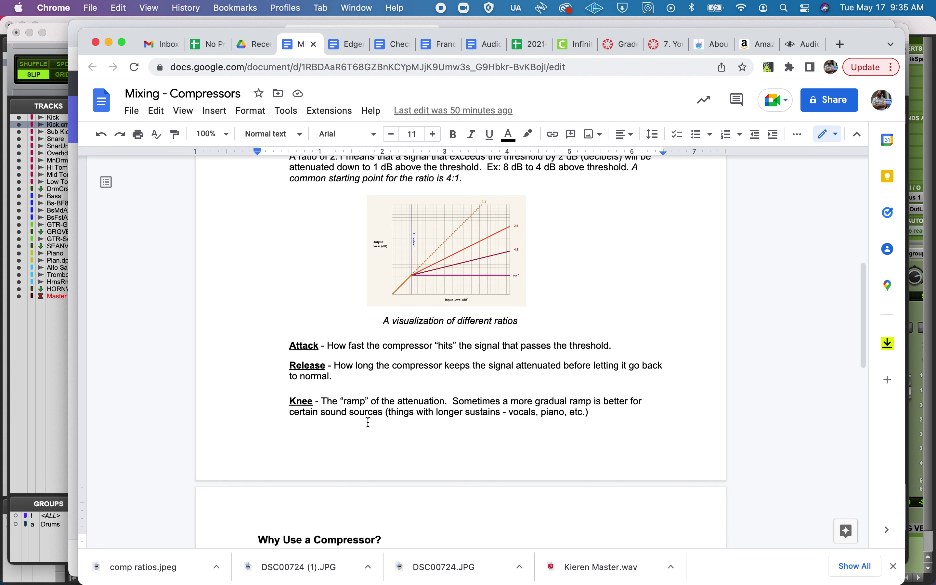
{"action": "scroll", "coordinate": [368, 422], "scroll_direction": "down", "scroll_amount": 5}
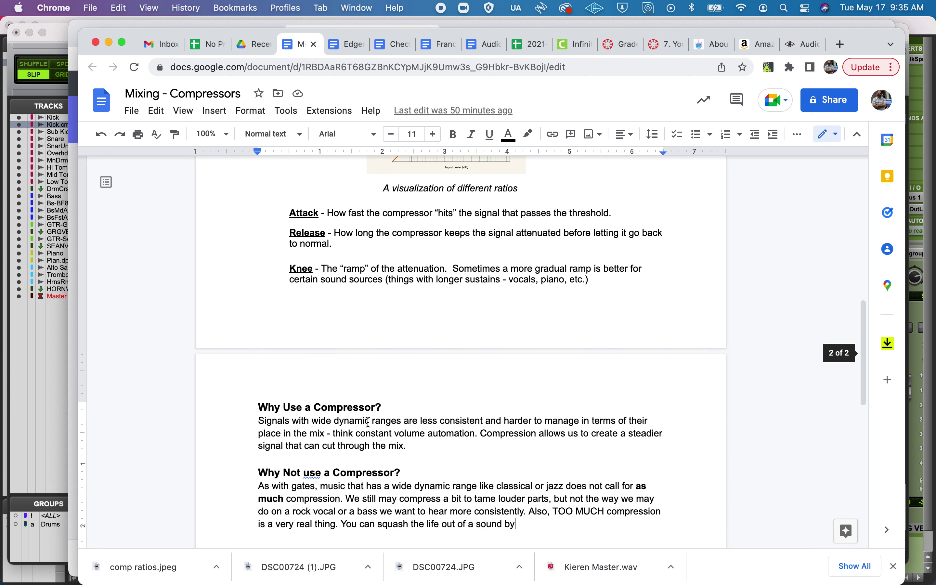
Step: Switch to Pro Tools, select the Bass track in the mixer and return to the Edit window
{"action": "key", "text": "super+Tab"}
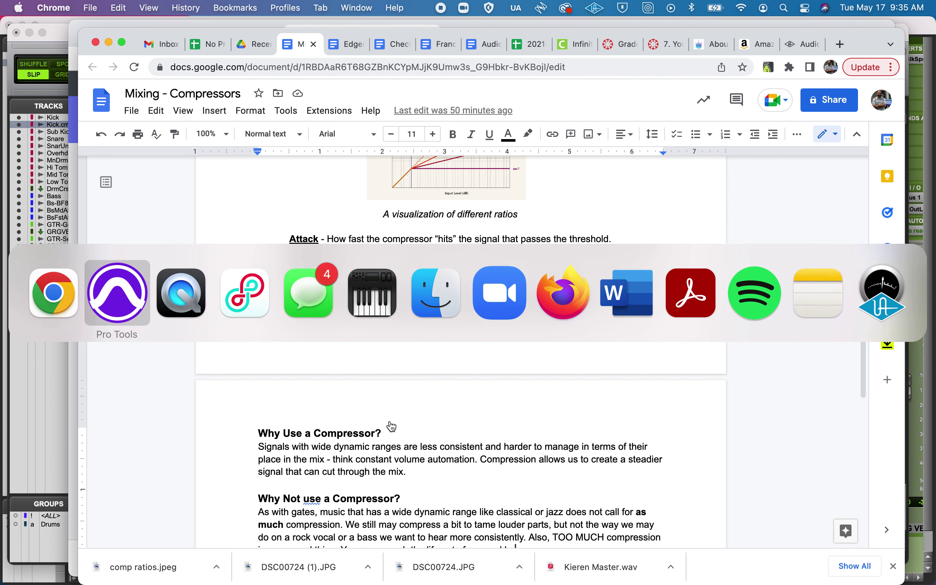
{"action": "scroll", "coordinate": [453, 390], "scroll_direction": "down", "scroll_amount": 6}
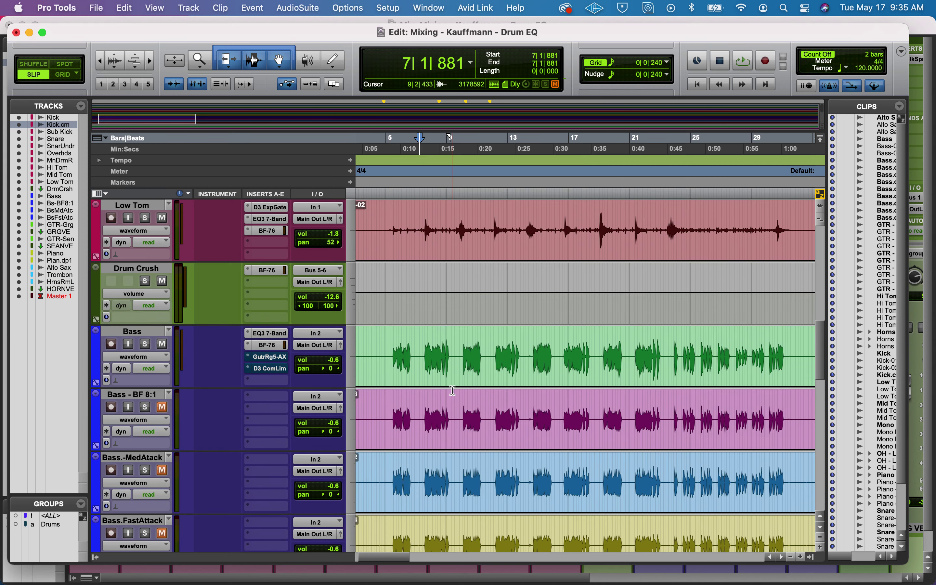
{"action": "key", "text": "super+equal"}
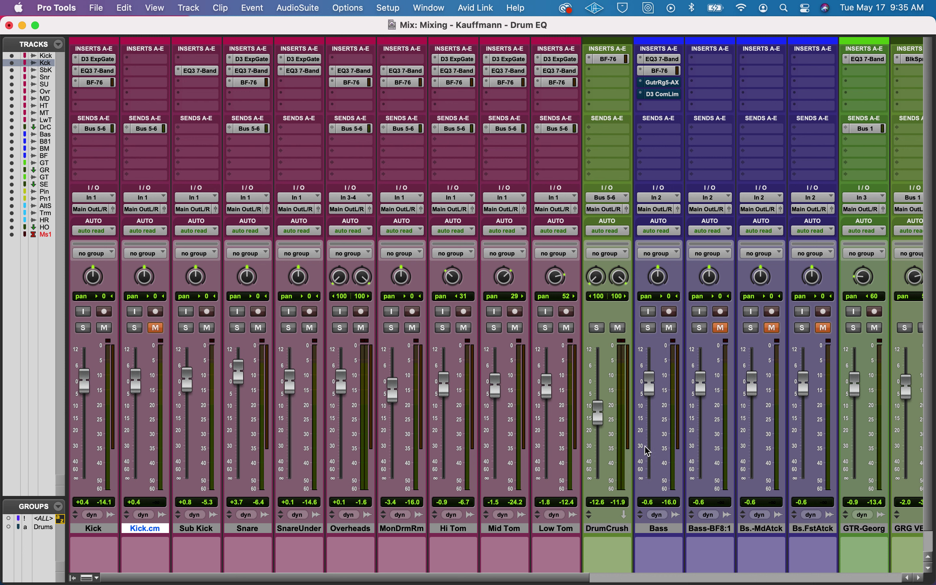
{"action": "scroll", "coordinate": [659, 512], "scroll_direction": "right", "scroll_amount": 2}
{"action": "scroll", "coordinate": [659, 512], "scroll_direction": "down", "scroll_amount": 1}
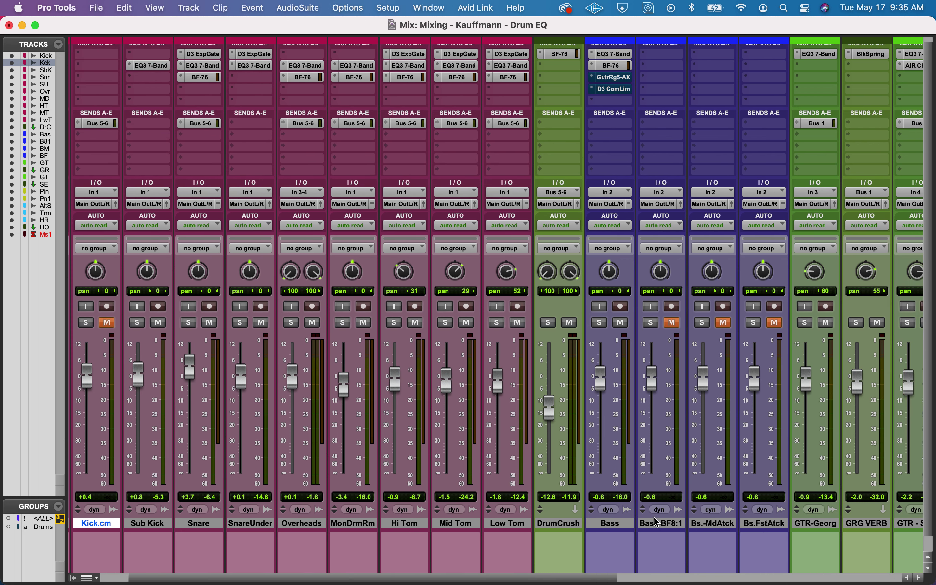
{"action": "left_click", "coordinate": [619, 526]}
{"action": "key", "text": "super+equal"}
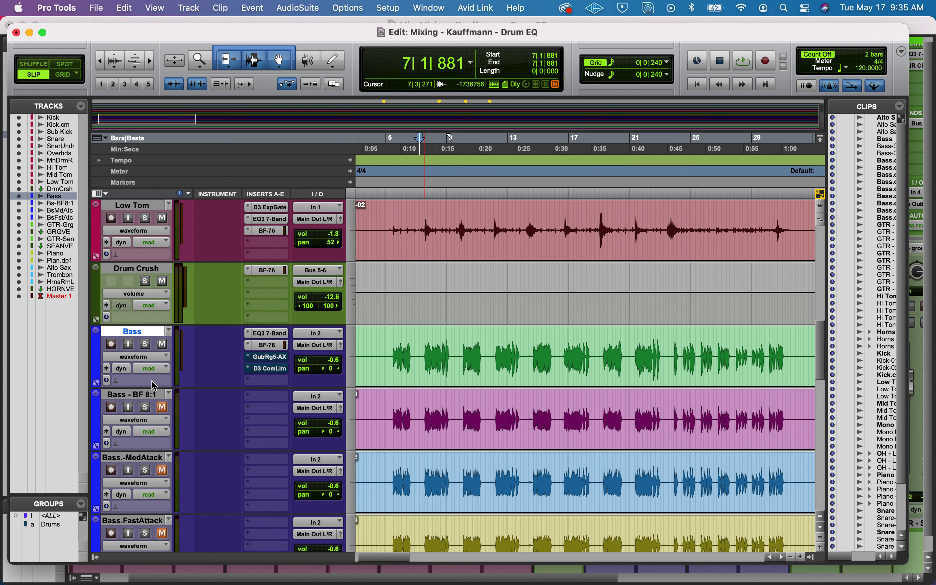
Step: Select the Bass track's second phrase, around bars 7 to 9, zoom in on it and solo the track during playback
{"action": "scroll", "coordinate": [433, 474], "scroll_direction": "down", "scroll_amount": 5}
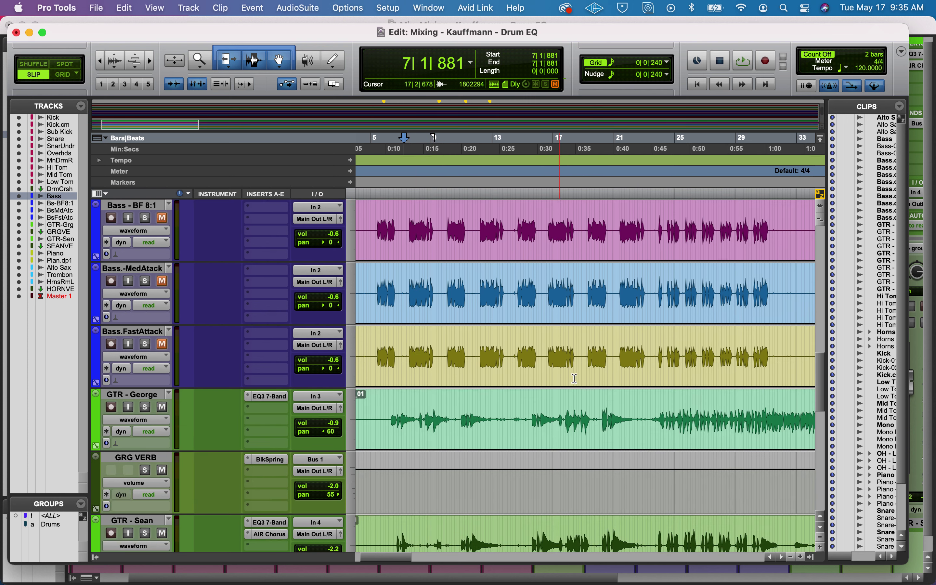
{"action": "scroll", "coordinate": [594, 331], "scroll_direction": "up", "scroll_amount": 3}
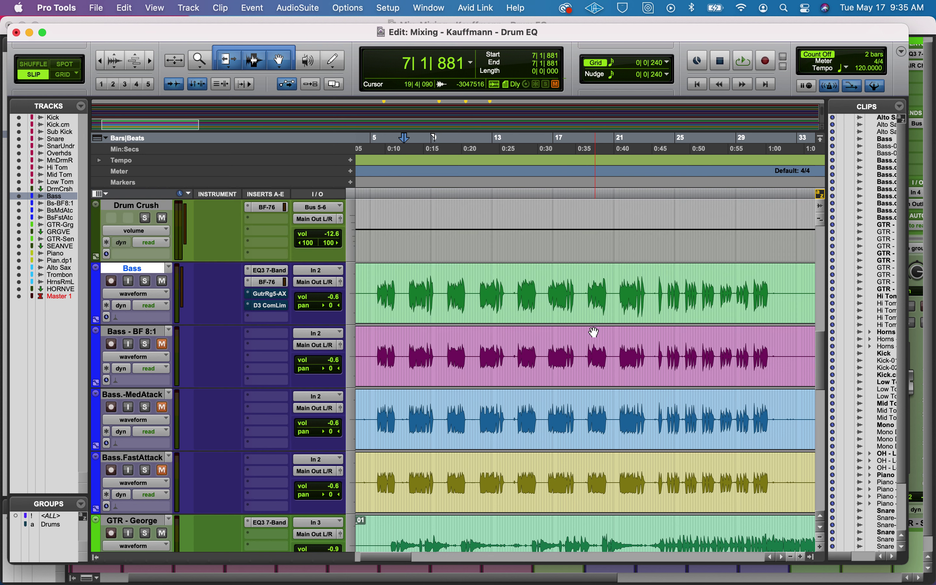
{"action": "left_click_drag", "start_coordinate": [409, 278], "coordinate": [437, 281]}
{"action": "key", "text": "t"}
{"action": "key", "text": "t"}
{"action": "key", "text": "t"}
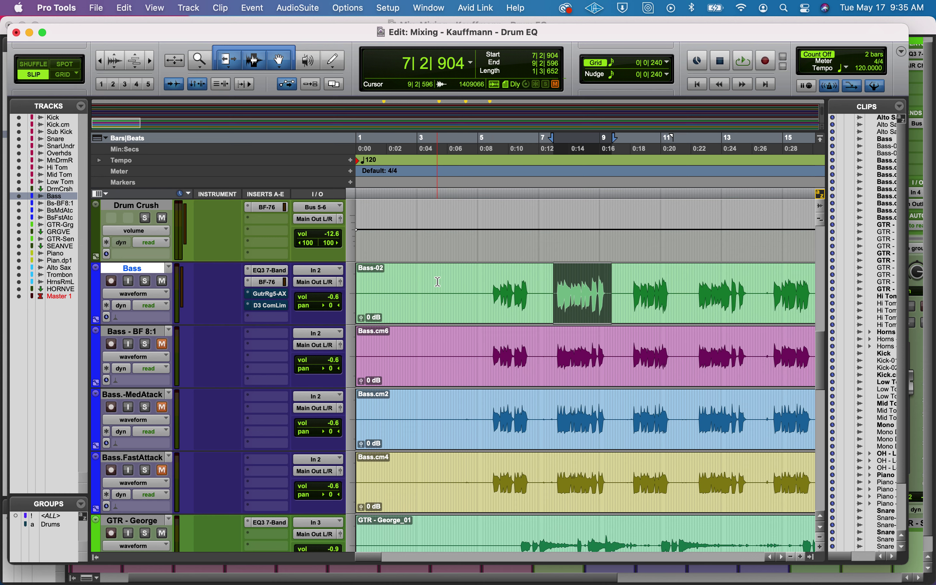
{"action": "key", "text": "space"}
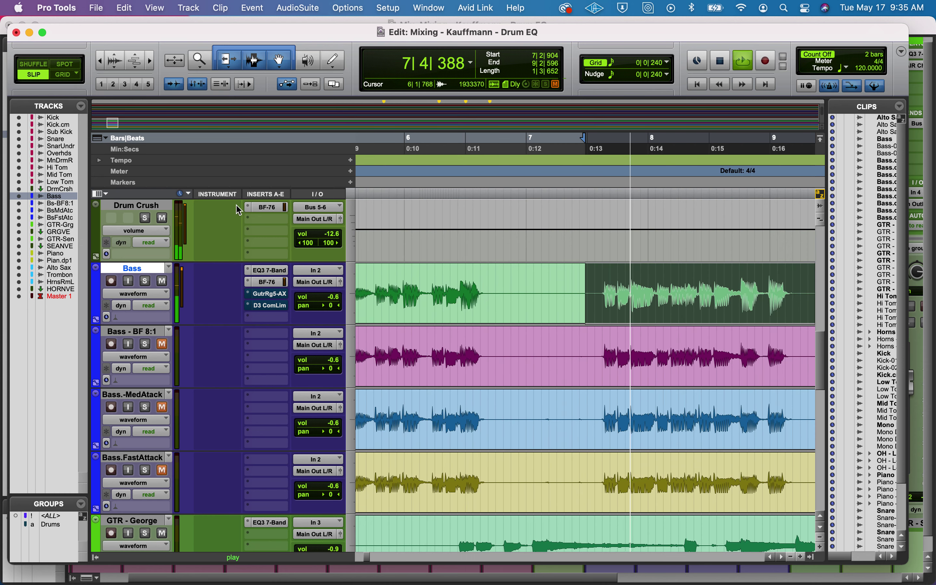
{"action": "left_click", "coordinate": [146, 282]}
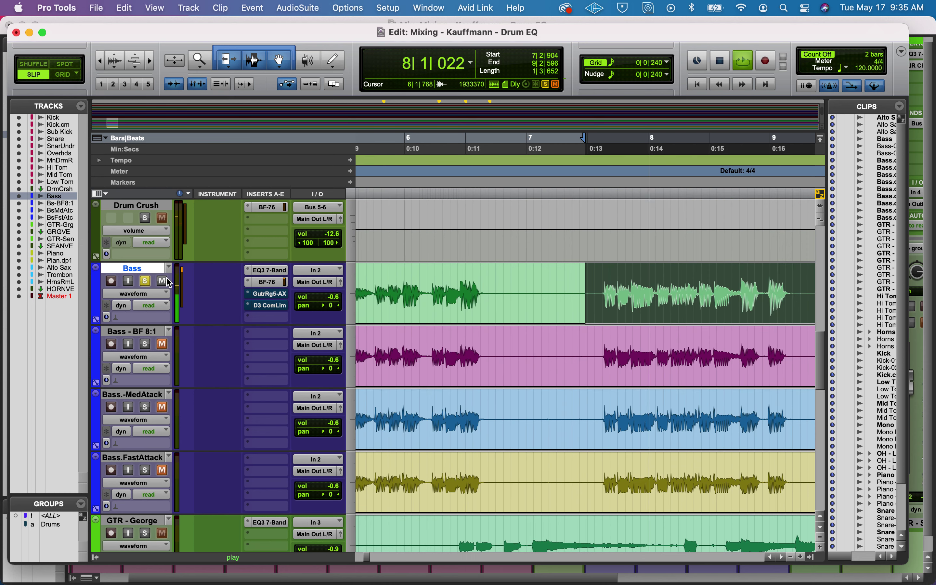
{"action": "key", "text": "space"}
Step: Tighten the Bass selection to run from 7|3|415 to 9|1|881 and play it soloed
{"action": "left_click_drag", "start_coordinate": [600, 277], "coordinate": [799, 281]}
{"action": "scroll", "coordinate": [800, 282], "scroll_direction": "right", "scroll_amount": 5}
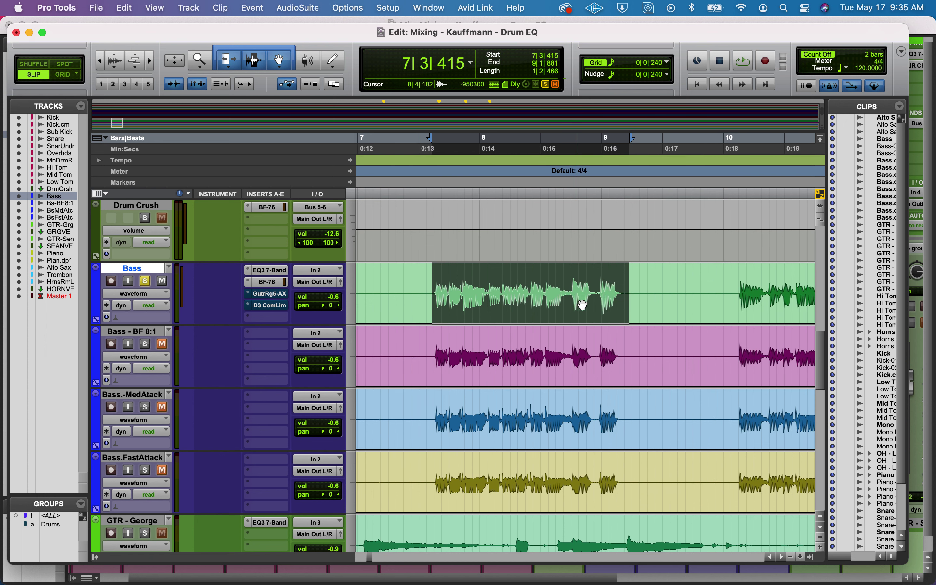
{"action": "key", "text": "space"}
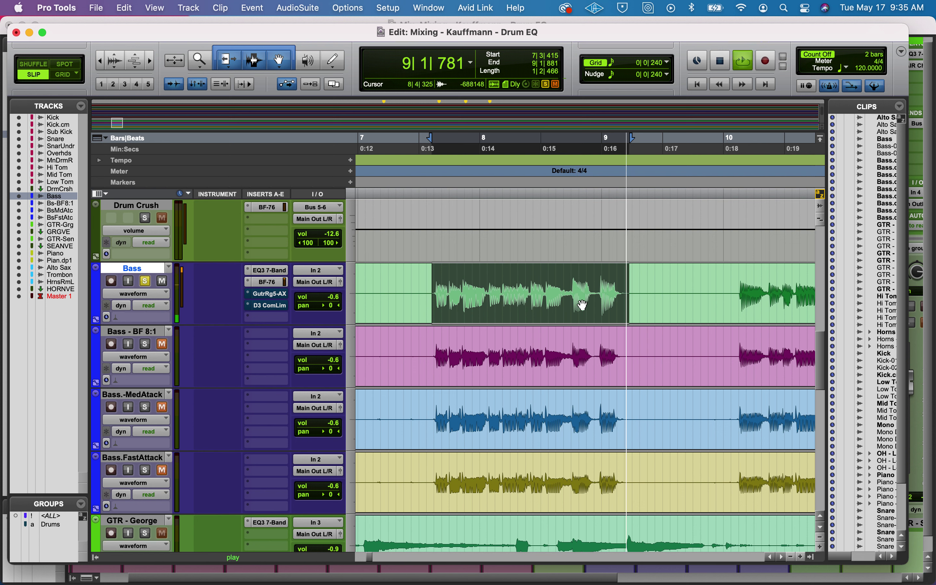
{"action": "key", "text": "space"}
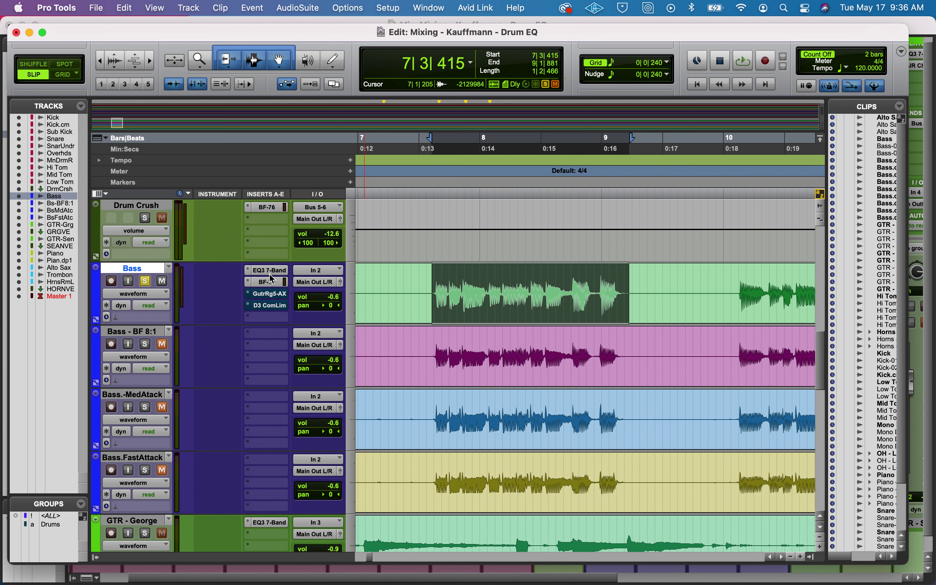
Step: Change the Bass track's active compressor from the BF-76 to the Dyn3 Compressor/Limiter and open the Dyn3 window
{"action": "left_click", "coordinate": [272, 283], "text": "super"}
{"action": "left_click", "coordinate": [271, 308], "text": "super"}
{"action": "left_click", "coordinate": [271, 308]}
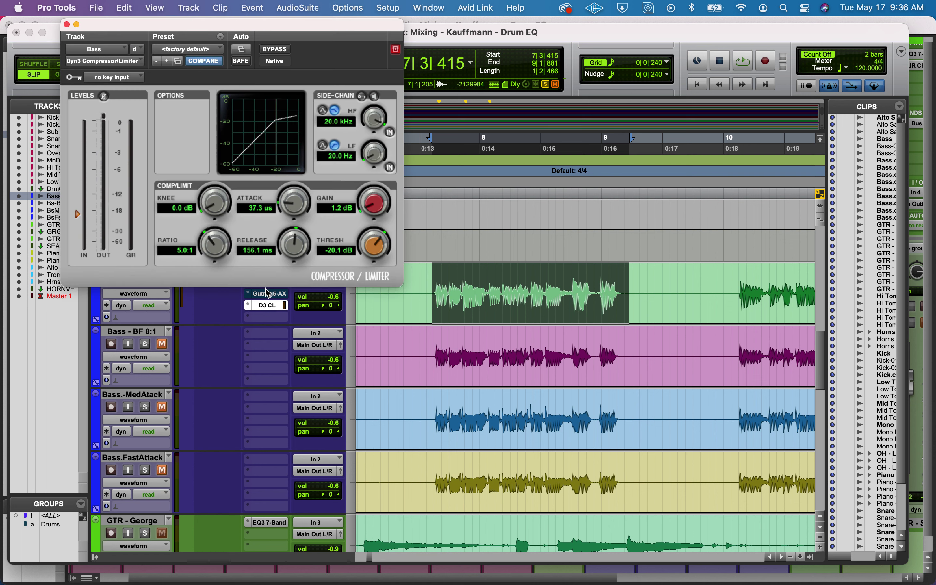
{"action": "left_click_drag", "start_coordinate": [278, 29], "coordinate": [338, 29]}
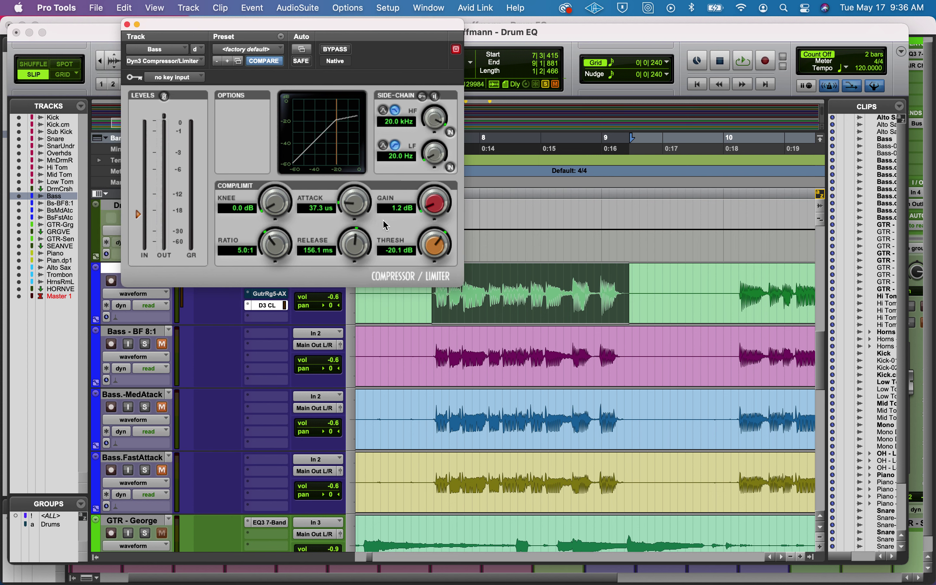
Step: Play the selected bass phrase and compare its sound with the Dyn3 compressor bypassed and active
{"action": "key", "text": "space"}
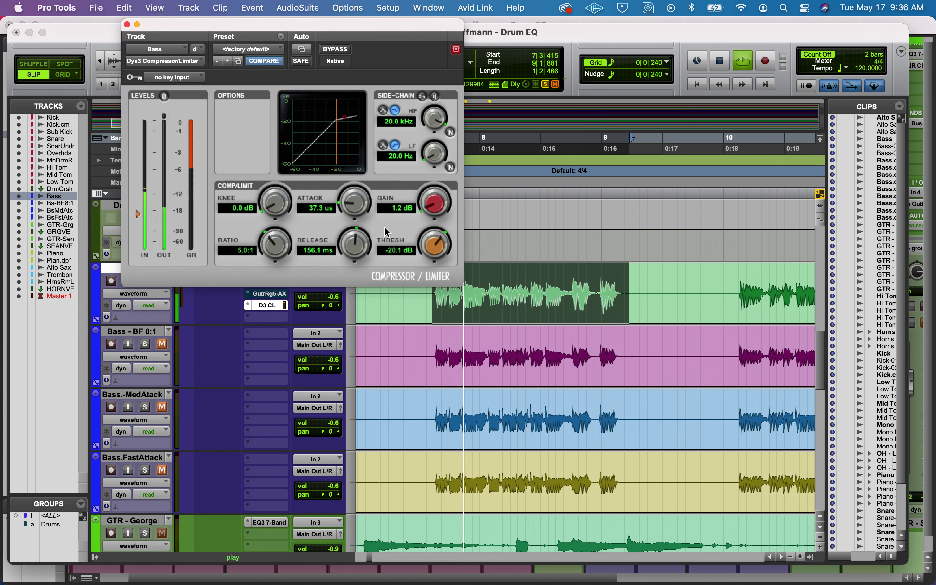
{"action": "left_click", "coordinate": [347, 49]}
{"action": "key", "text": "space"}
{"action": "key", "text": "space"}
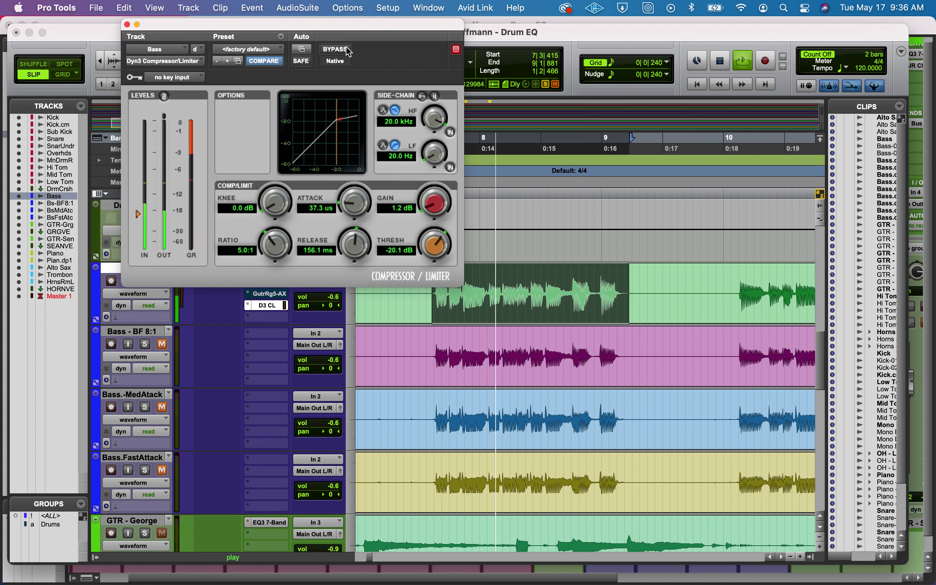
{"action": "left_click", "coordinate": [347, 49]}
{"action": "key", "text": "space"}
Step: Set the compressor's attack to 1.6 ms and release to 158.7 ms, and compare the phrase with and without compression
{"action": "left_click_drag", "start_coordinate": [355, 197], "coordinate": [346, 149]}
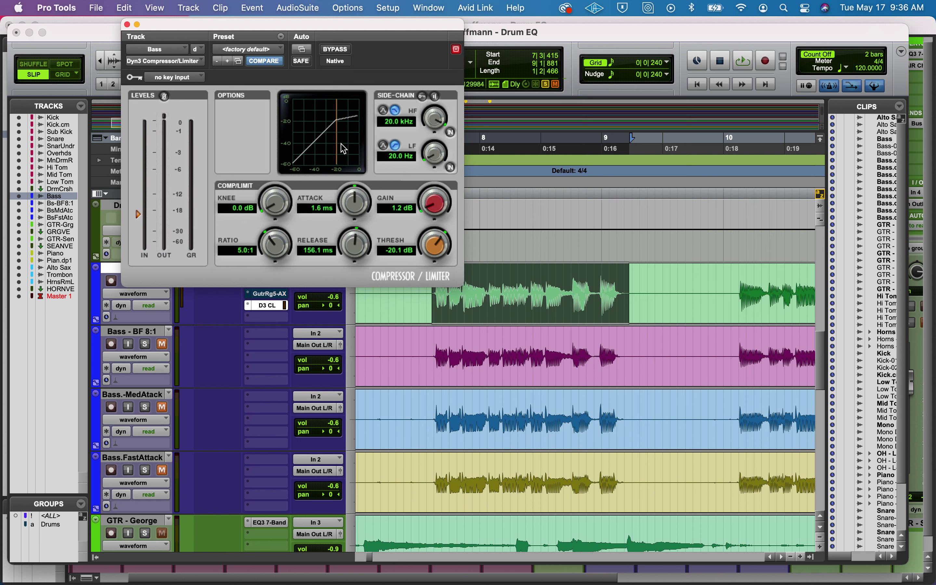
{"action": "left_click_drag", "start_coordinate": [355, 247], "coordinate": [354, 243]}
{"action": "key", "text": "space"}
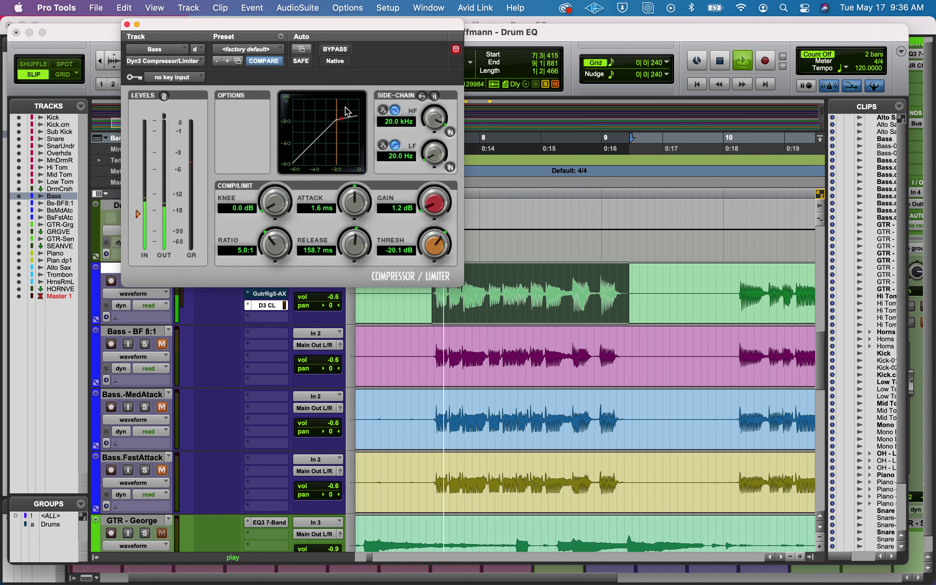
{"action": "left_click", "coordinate": [351, 49]}
{"action": "key", "text": "space"}
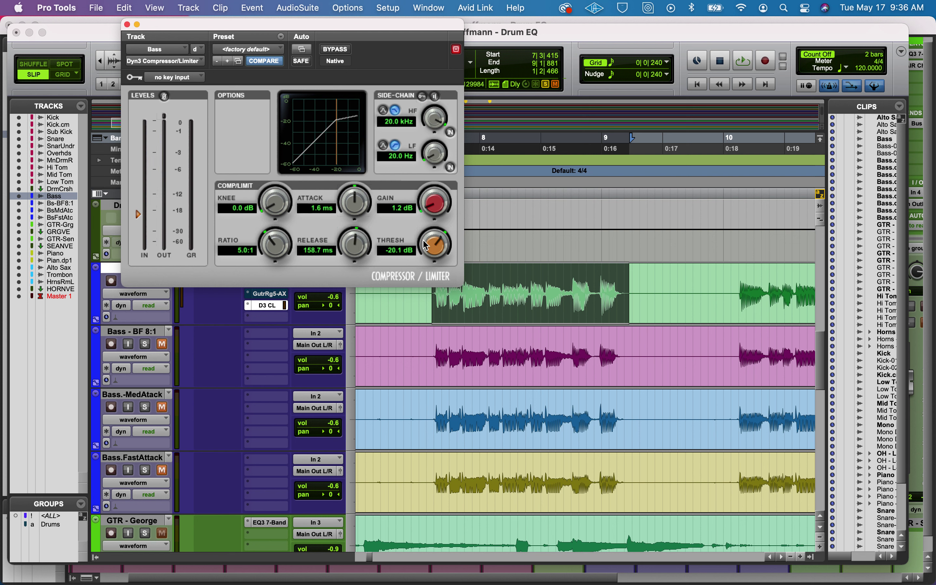
Step: Lower the compressor's threshold to -20.4 dB and play the bass phrase to check the gain reduction
{"action": "key", "text": "space"}
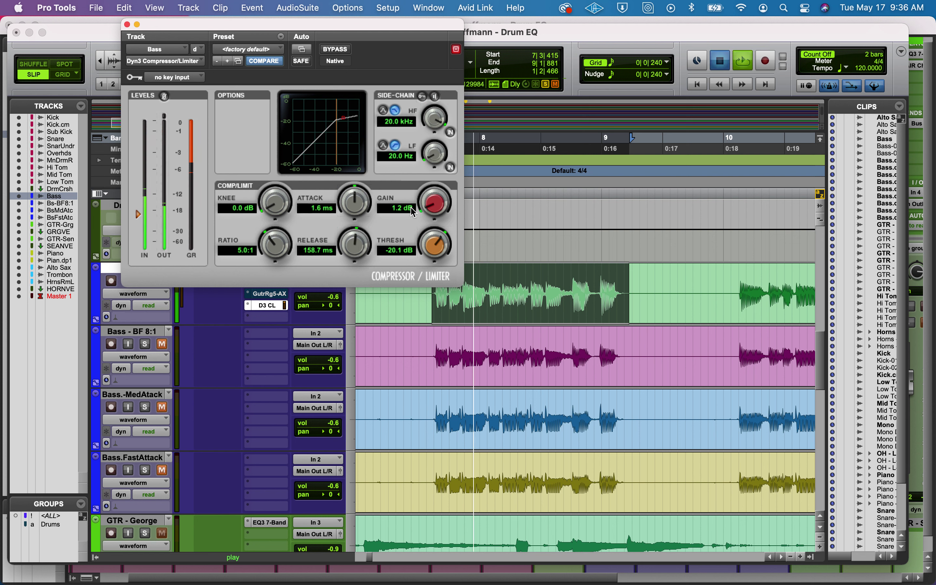
{"action": "left_click_drag", "start_coordinate": [443, 250], "coordinate": [435, 244]}
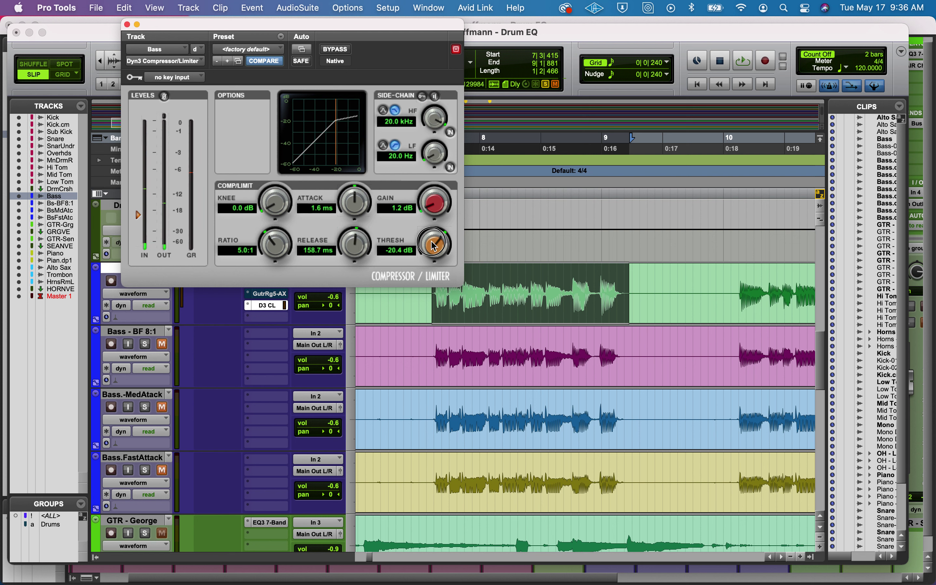
{"action": "key", "text": "space"}
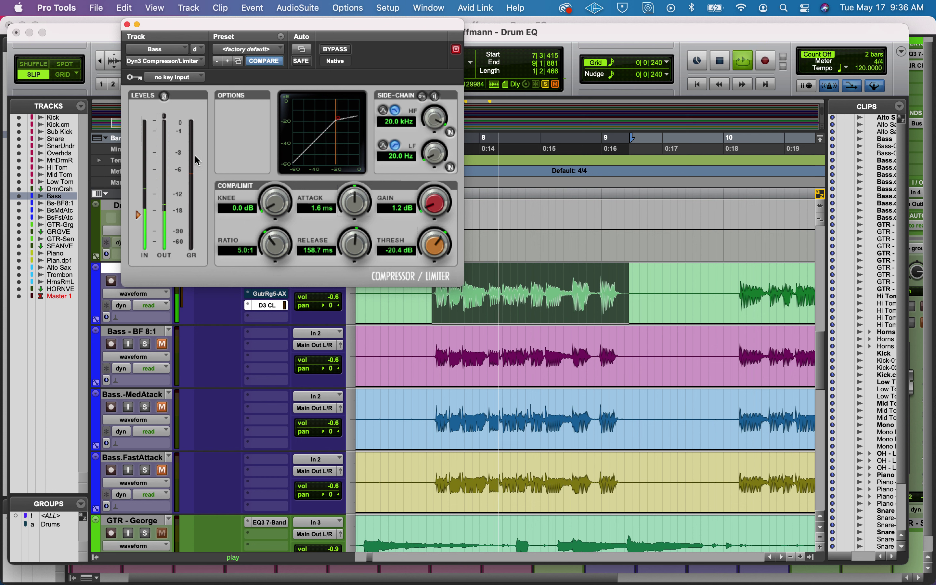
{"action": "key", "text": "space"}
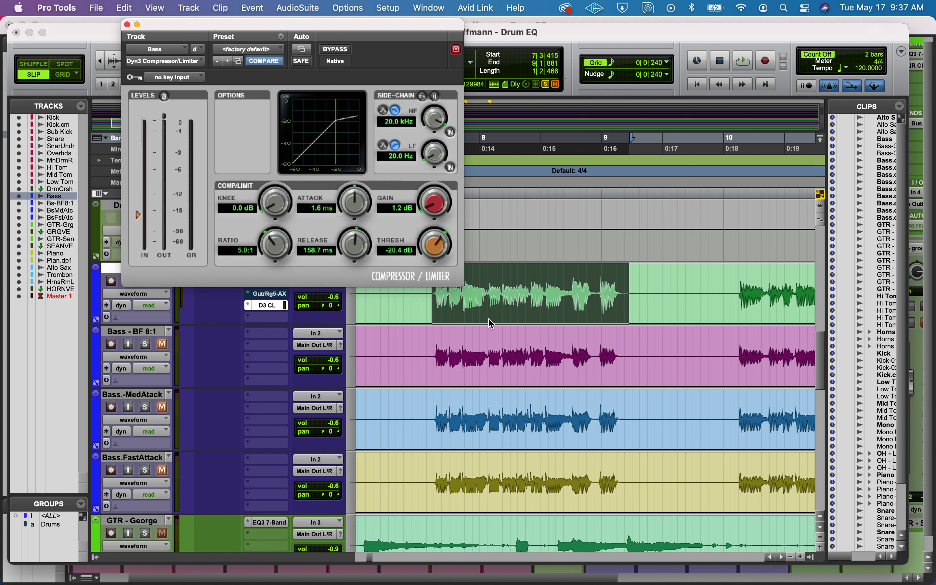
Step: Play the selected bass phrase and compare its sound with the Dyn3 compressor bypassed and active
{"action": "key", "text": "space"}
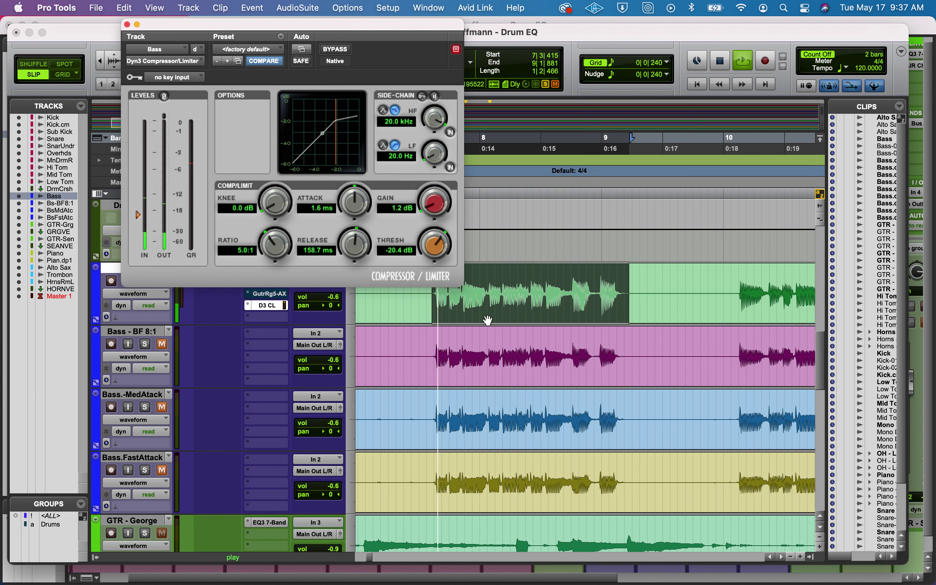
{"action": "left_click", "coordinate": [344, 50]}
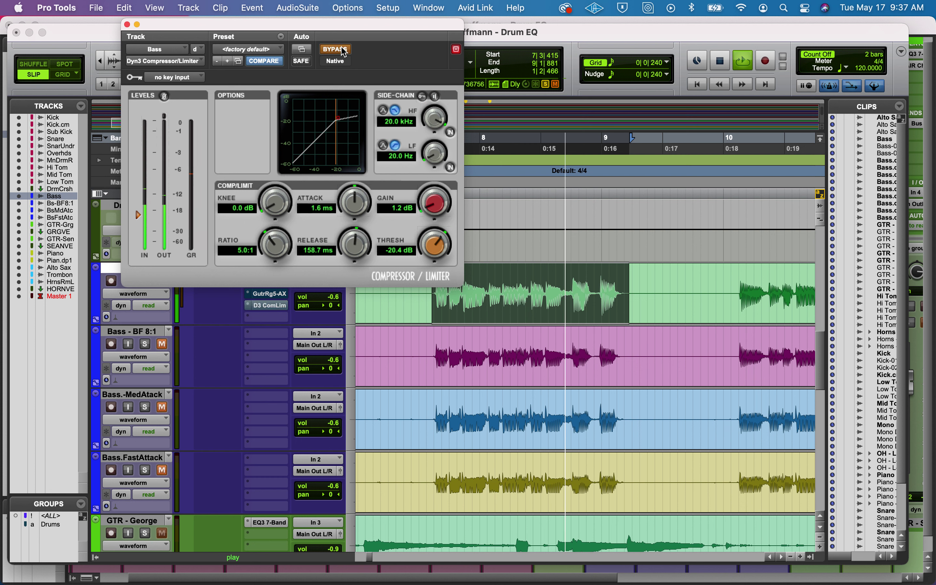
{"action": "left_click", "coordinate": [344, 51]}
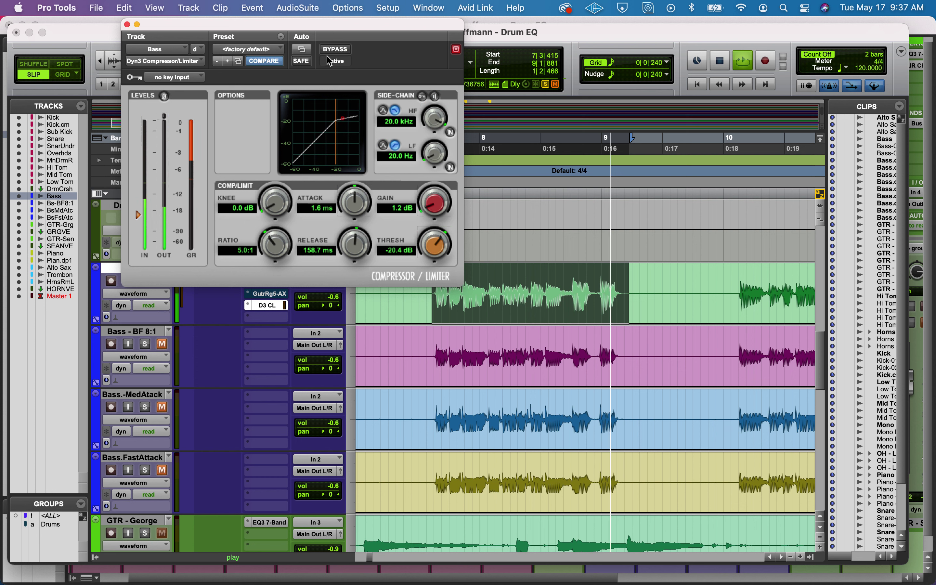
{"action": "left_click", "coordinate": [332, 51]}
{"action": "left_click", "coordinate": [333, 52]}
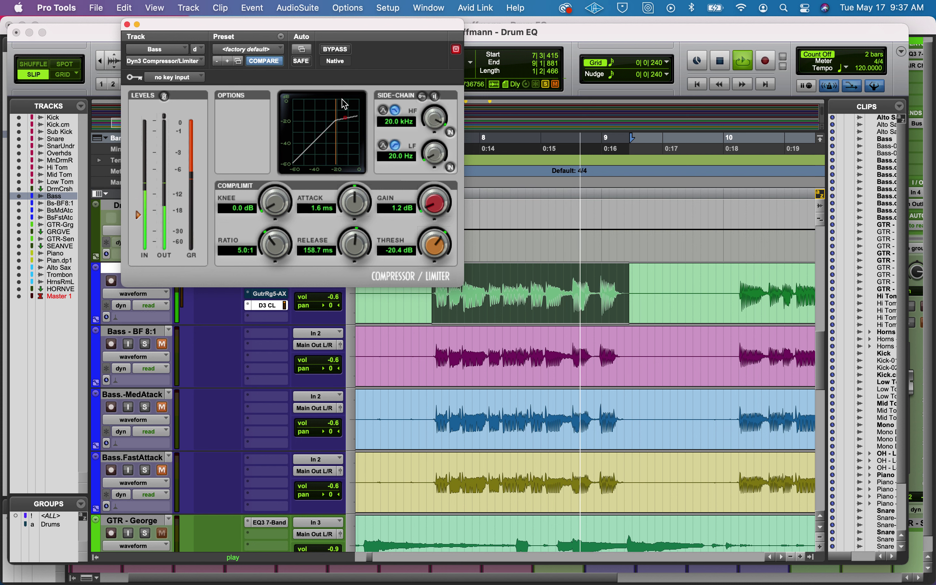
{"action": "key", "text": "space"}
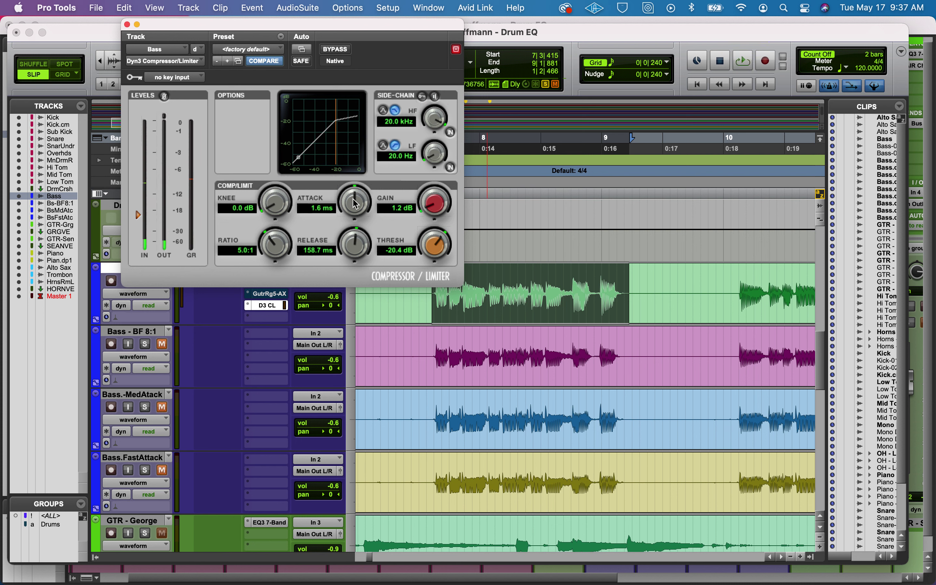
Step: Set the Dyn3 compressor's attack to 2.0 ms and close its window
{"action": "left_click_drag", "start_coordinate": [356, 203], "coordinate": [357, 200]}
{"action": "left_click", "coordinate": [128, 25]}
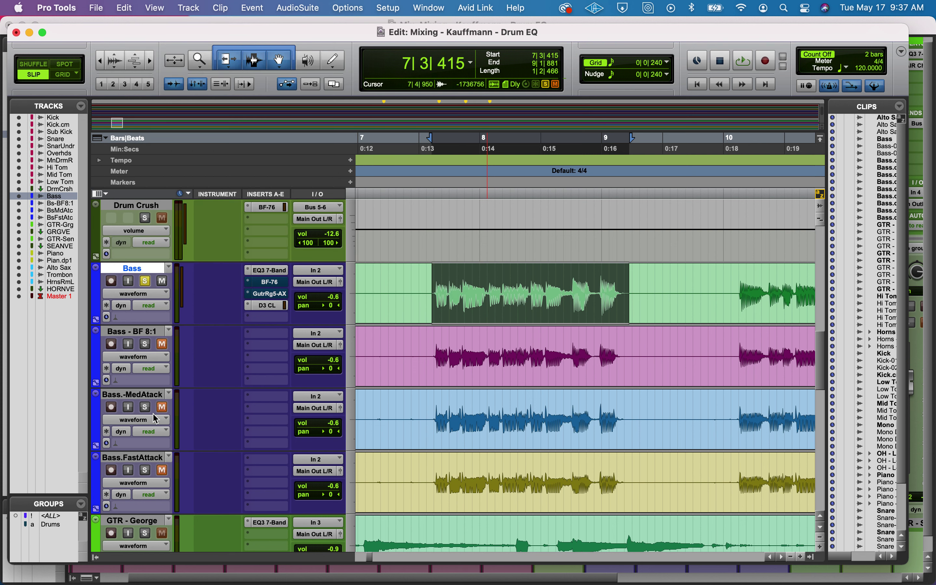
Step: Take the Bass track out of solo, and unmute and solo the Bass.Fast Attack track instead
{"action": "left_click", "coordinate": [154, 459]}
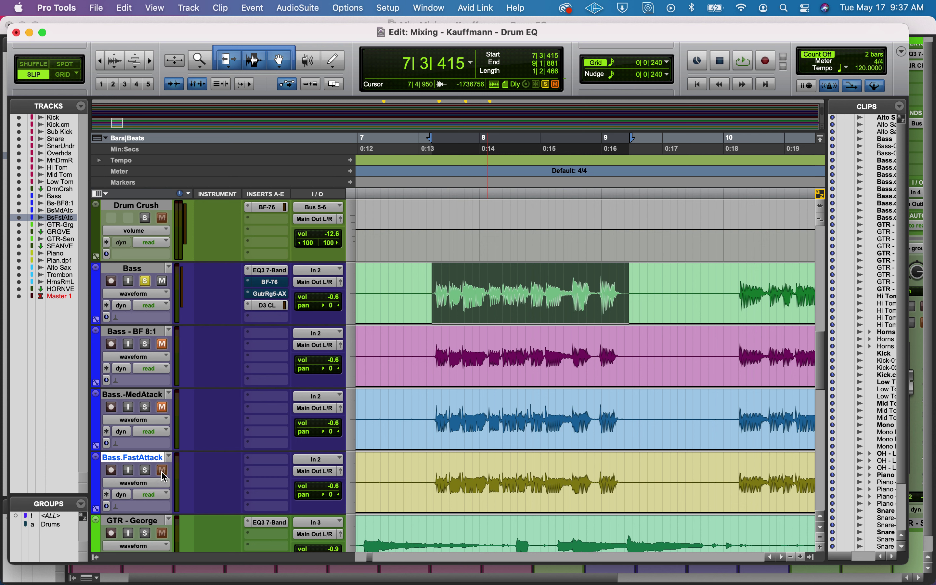
{"action": "left_click", "coordinate": [144, 295]}
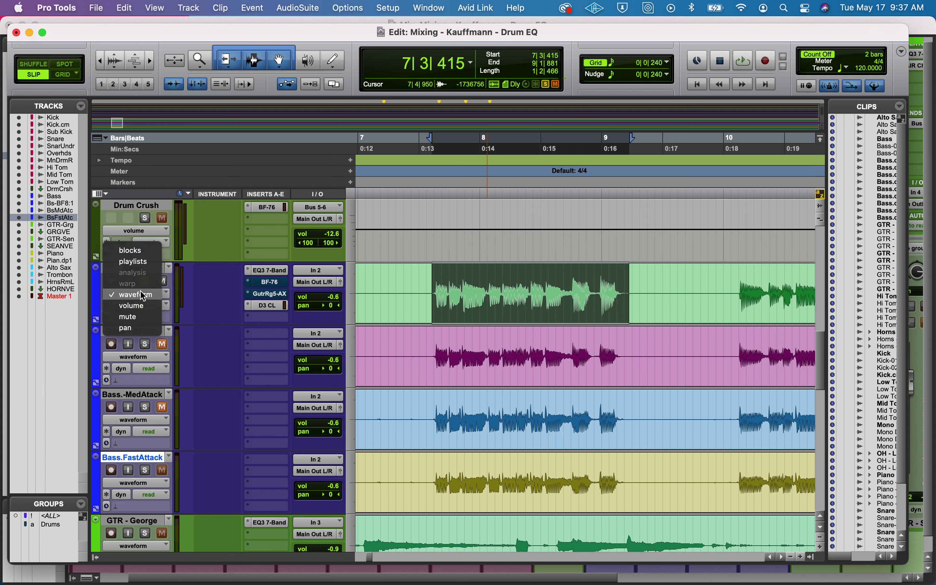
{"action": "left_click", "coordinate": [144, 282]}
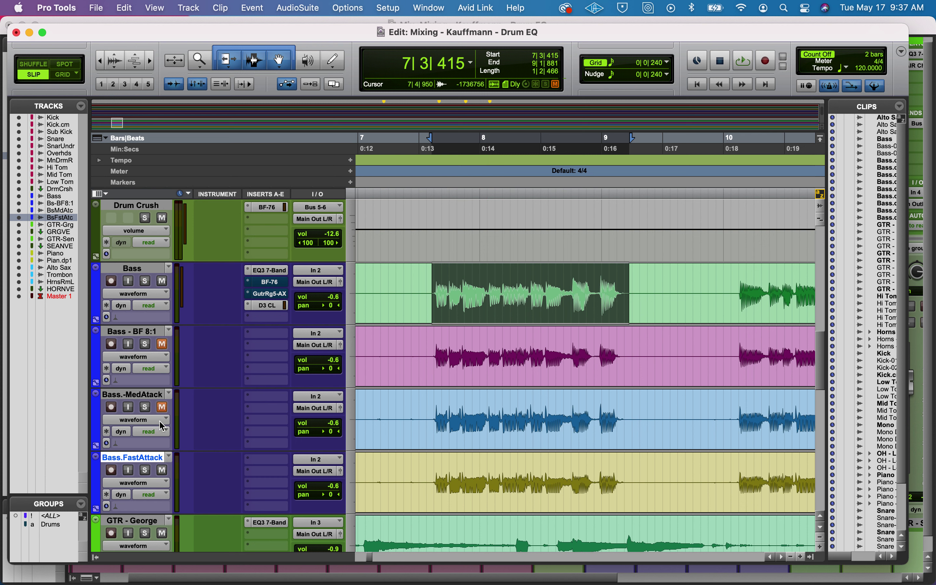
{"action": "left_click", "coordinate": [145, 470]}
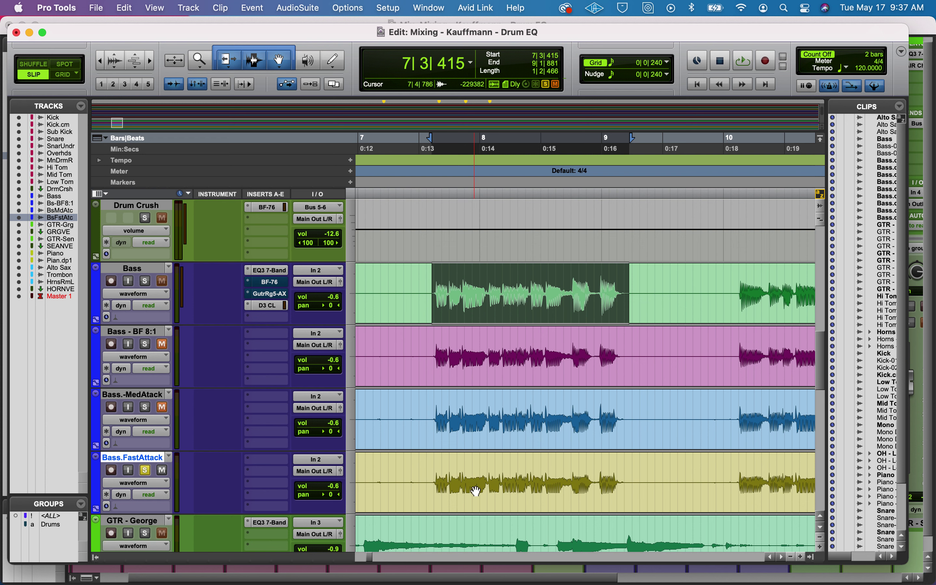
Step: Select the opening notes of the Bass.Fast Attack phrase from 7|3|538 to 8|1|645, examine their transients up close, and play them
{"action": "left_click_drag", "start_coordinate": [438, 475], "coordinate": [501, 475]}
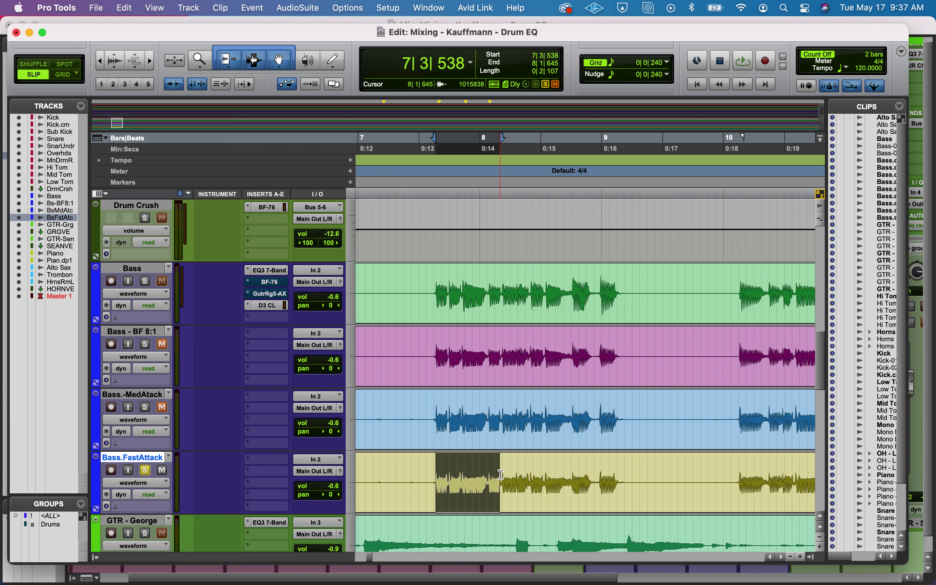
{"action": "key", "text": "bracketright"}
{"action": "key", "text": "bracketright"}
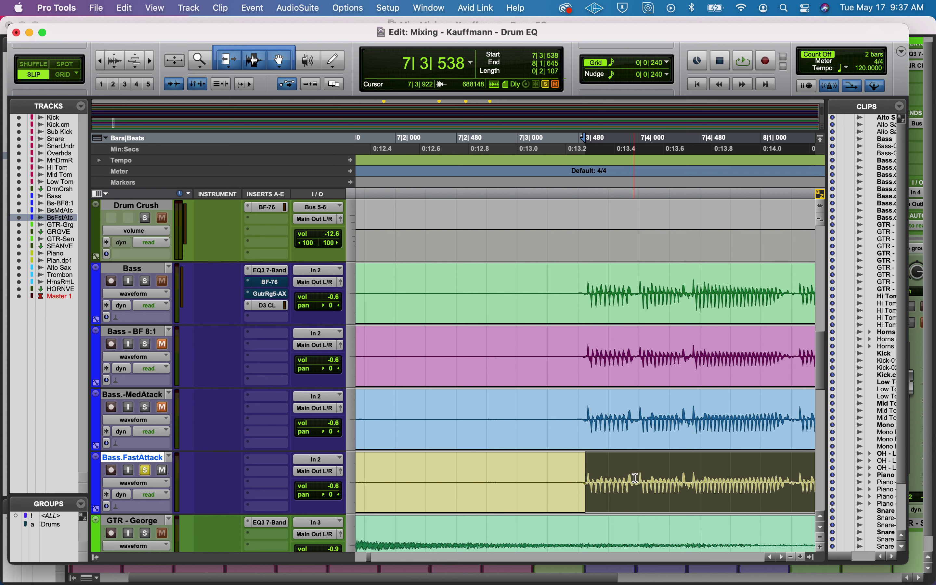
{"action": "key", "text": "bracketleft"}
{"action": "key", "text": "bracketleft"}
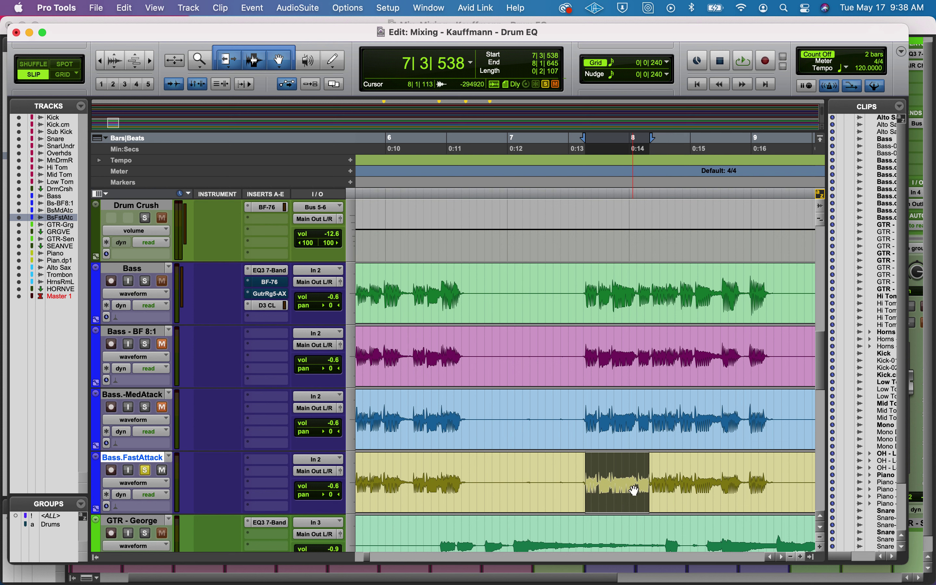
{"action": "key", "text": "space"}
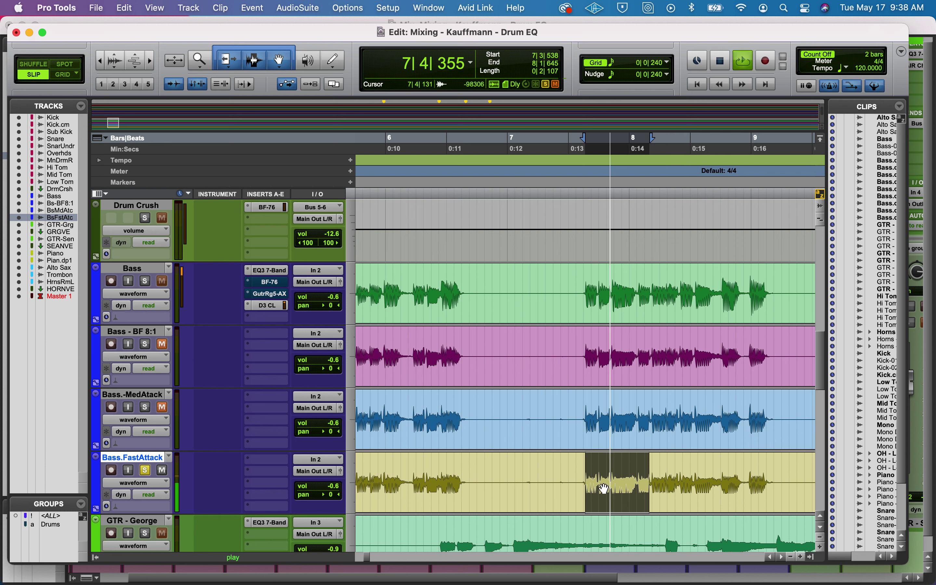
{"action": "key", "text": "space"}
Step: Unsolo and mute the Bass.Fast Attack track and delete it along with its active clips
{"action": "left_click", "coordinate": [147, 469]}
{"action": "left_click", "coordinate": [163, 470]}
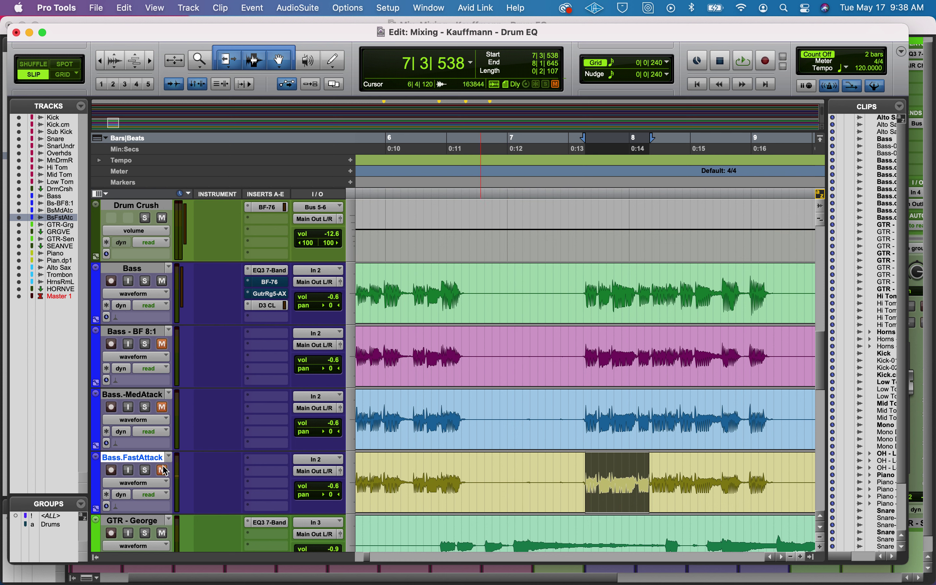
{"action": "right_click", "coordinate": [146, 460]}
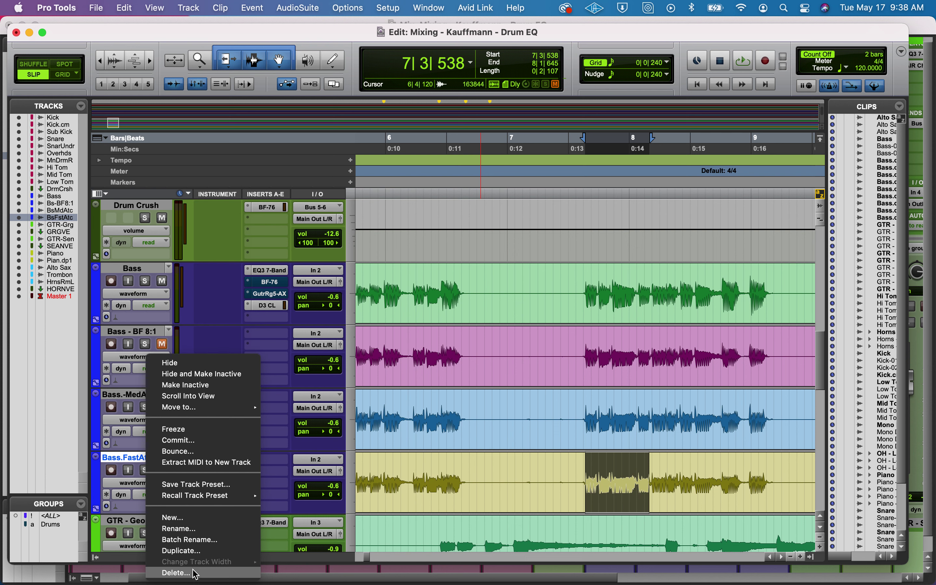
{"action": "left_click", "coordinate": [195, 573]}
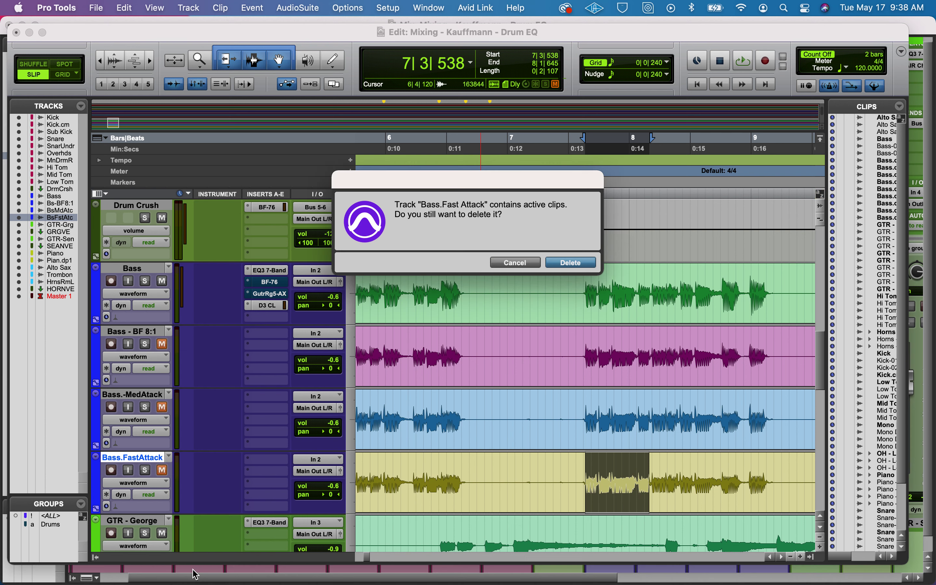
{"action": "left_click", "coordinate": [563, 264]}
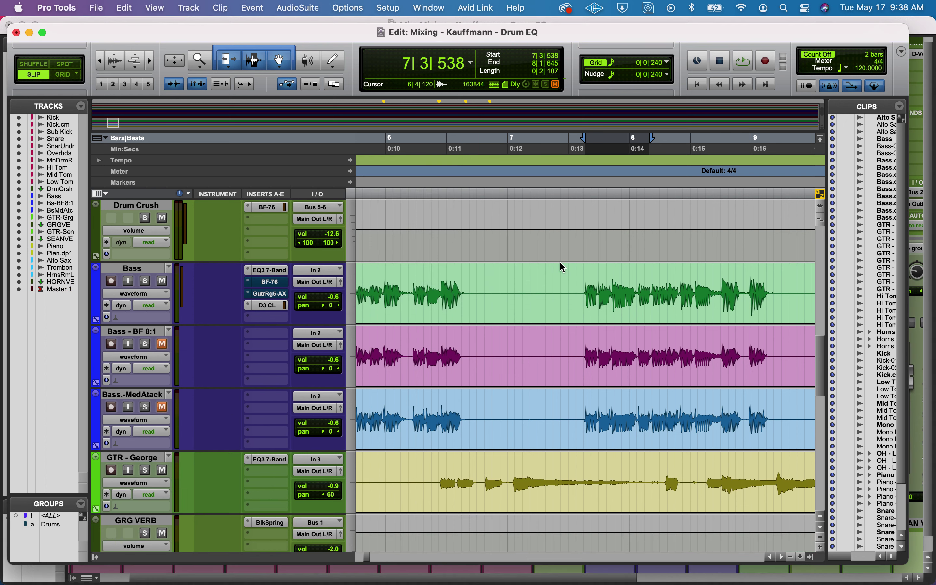
Step: Play the phrase from 7|3|456 with the Bass.-Med Attack track unmuted and soloed, and select one sustained note across the three bass tracks
{"action": "left_click", "coordinate": [163, 408]}
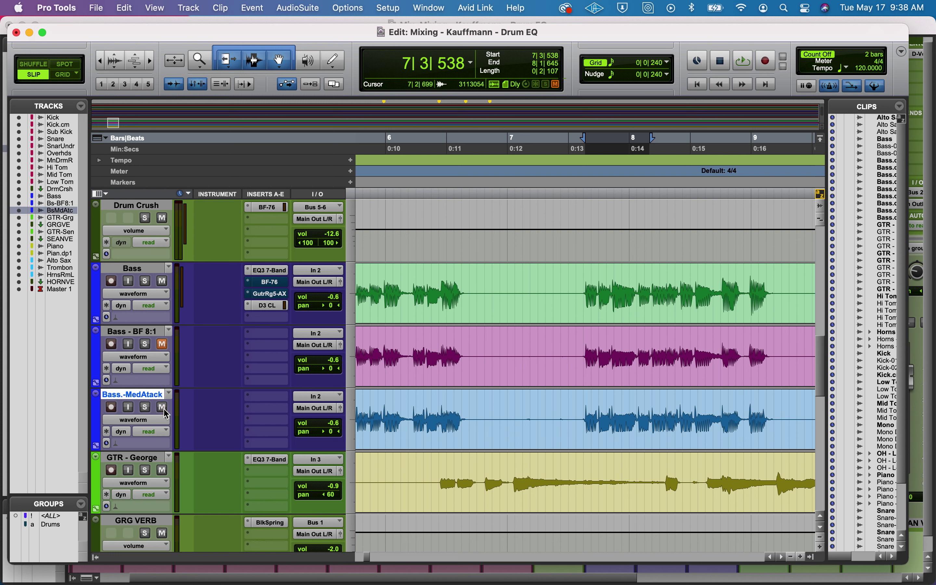
{"action": "left_click", "coordinate": [584, 408]}
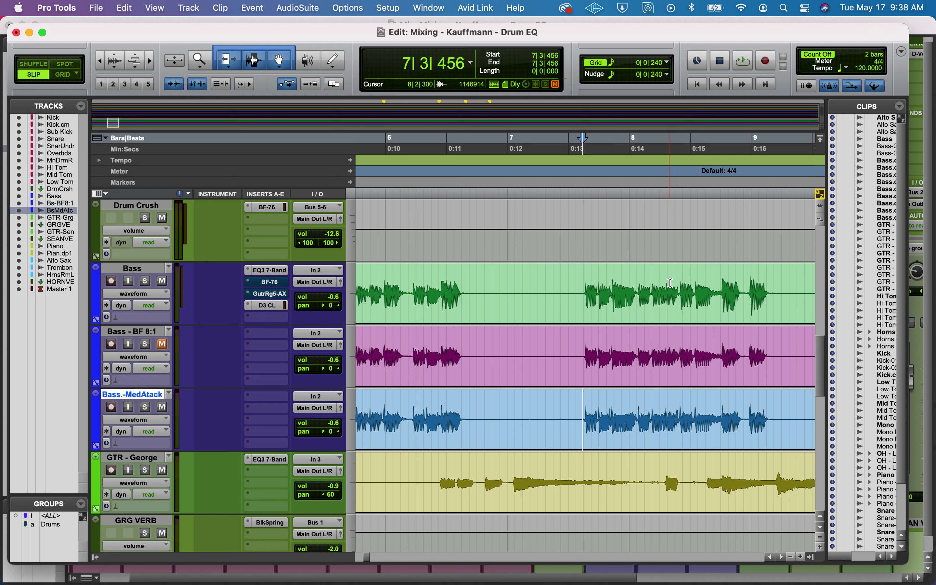
{"action": "key", "text": "space"}
{"action": "key", "text": "space"}
{"action": "left_click", "coordinate": [145, 408]}
{"action": "key", "text": "space"}
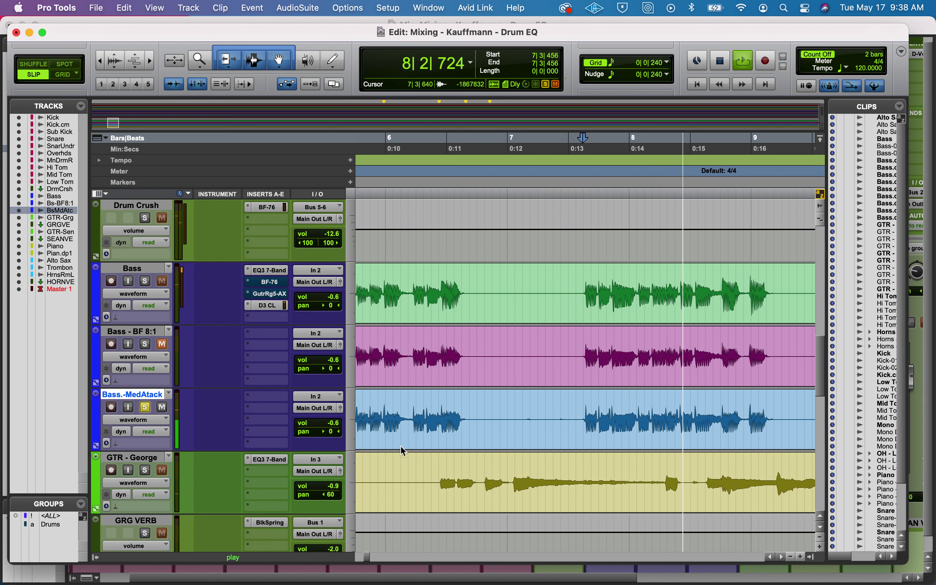
{"action": "key", "text": "space"}
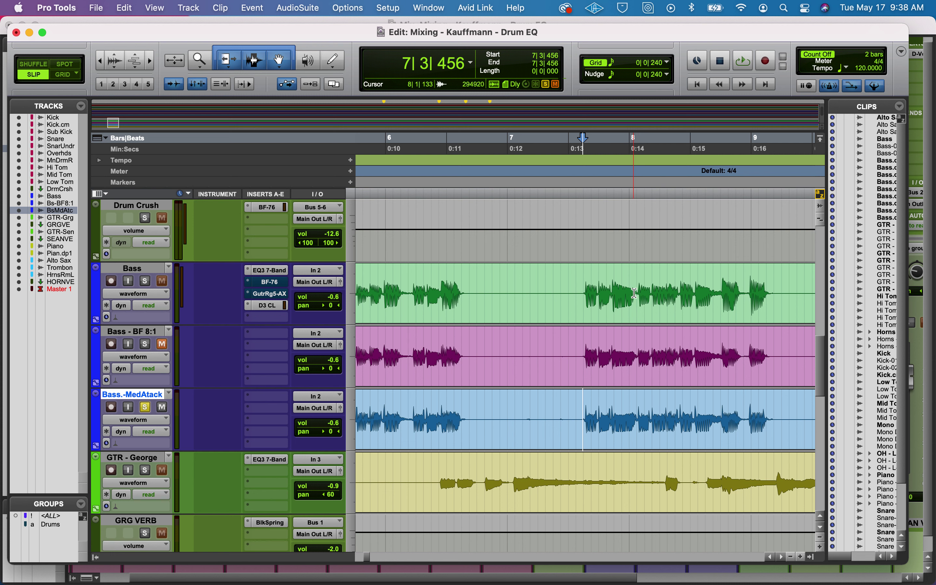
{"action": "left_click_drag", "start_coordinate": [613, 282], "coordinate": [639, 397]}
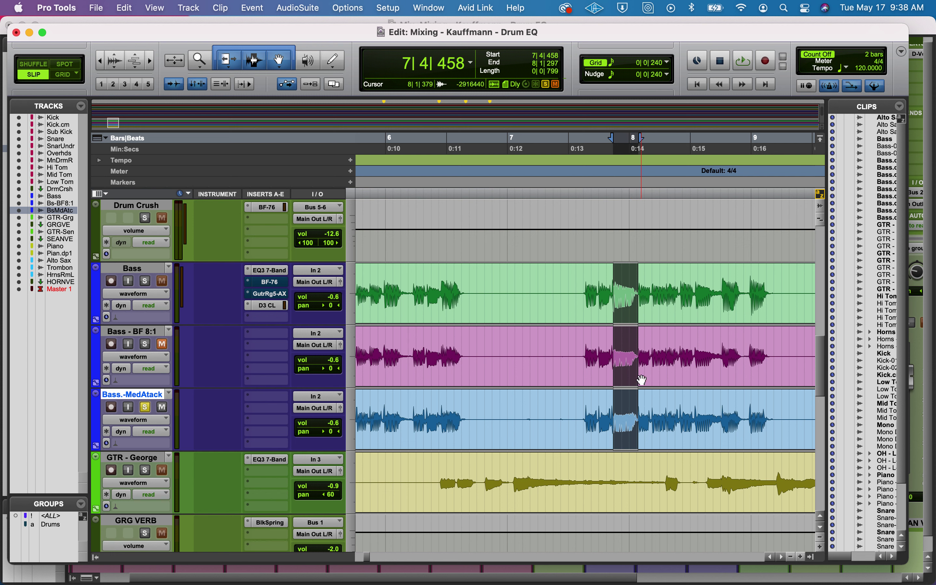
Step: Unsolo and mute the Bass.-Med Attack track and delete it along with its active clips
{"action": "left_click", "coordinate": [145, 407]}
{"action": "left_click", "coordinate": [162, 407]}
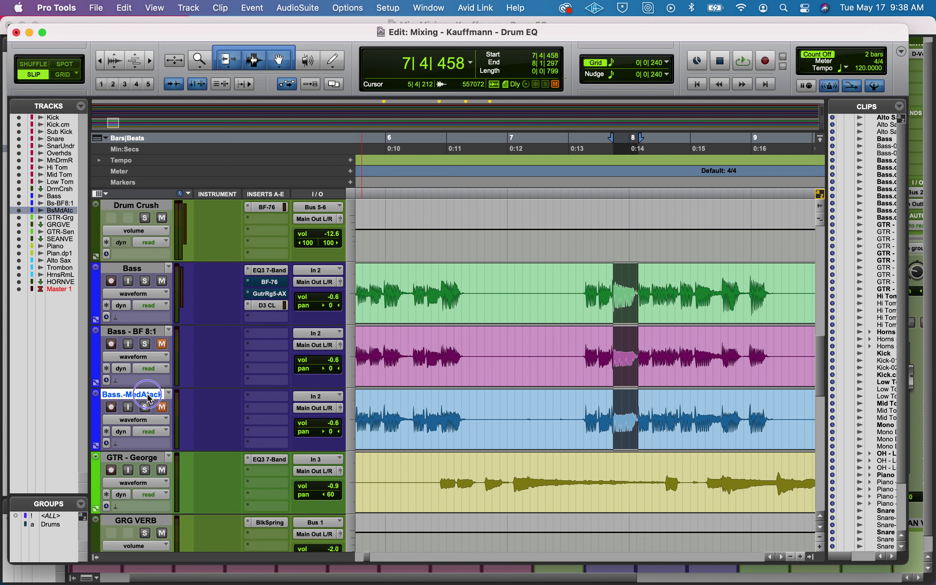
{"action": "right_click", "coordinate": [150, 400]}
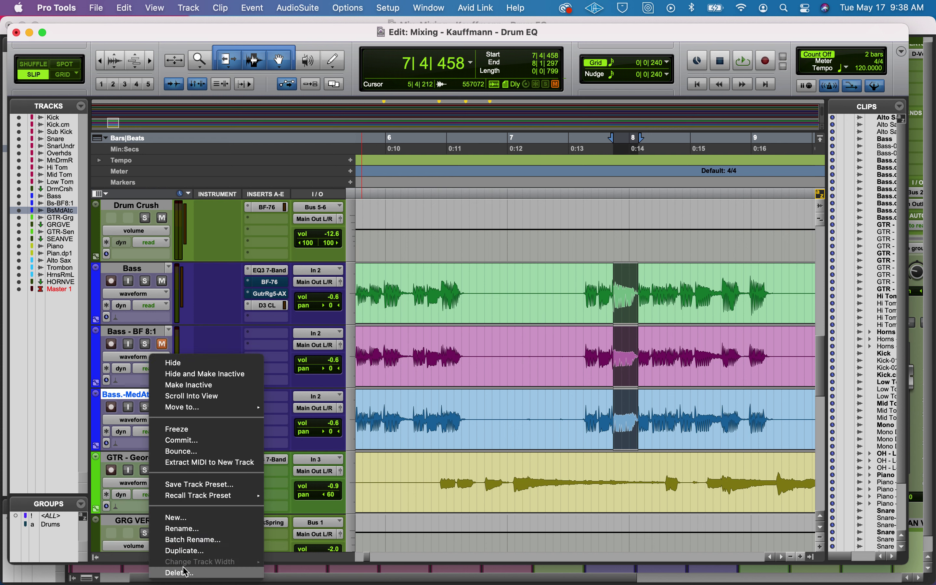
{"action": "left_click", "coordinate": [179, 573]}
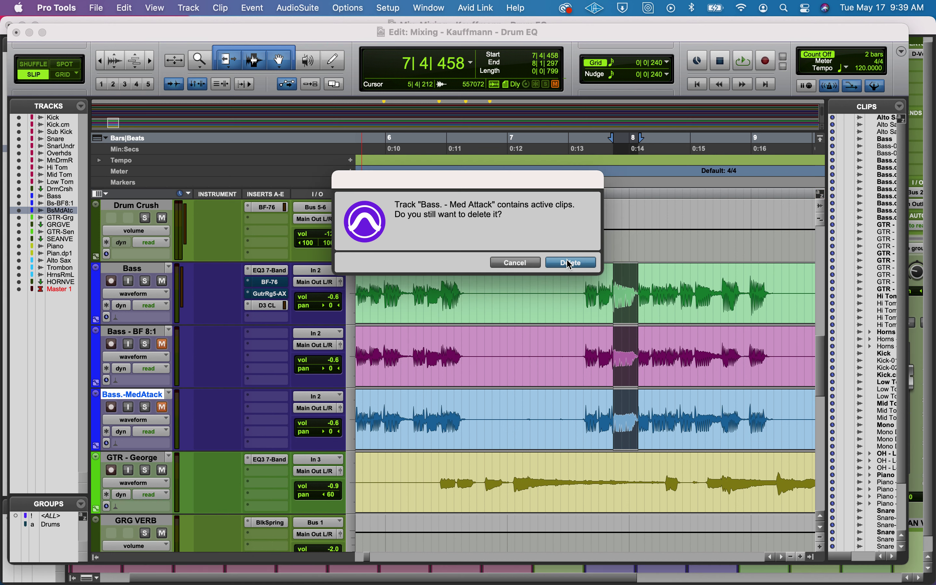
{"action": "left_click", "coordinate": [571, 263]}
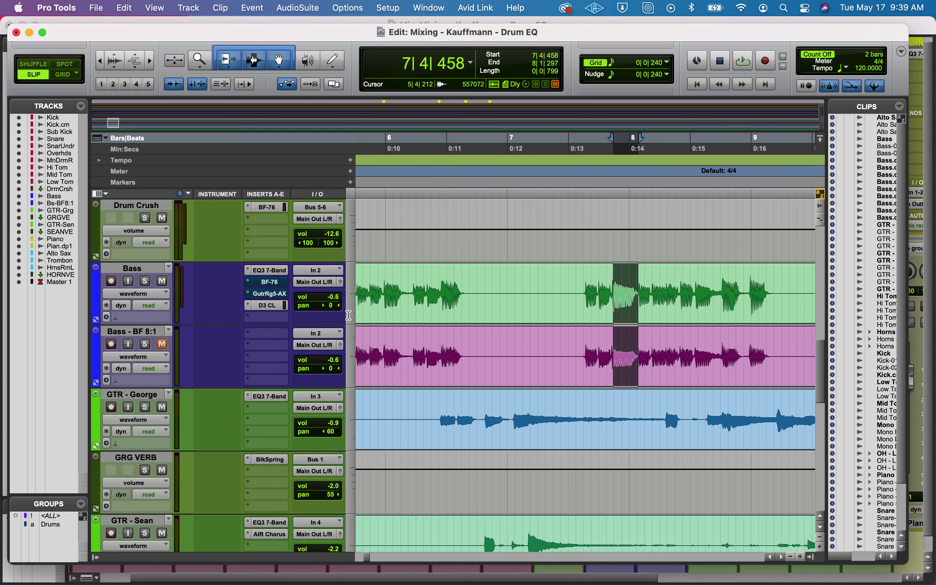
Step: Switch the Bass track's active compressor from the Dyn3 back to the BF-76 and move the BF-76 window clear of the track's inserts
{"action": "left_click", "coordinate": [273, 285]}
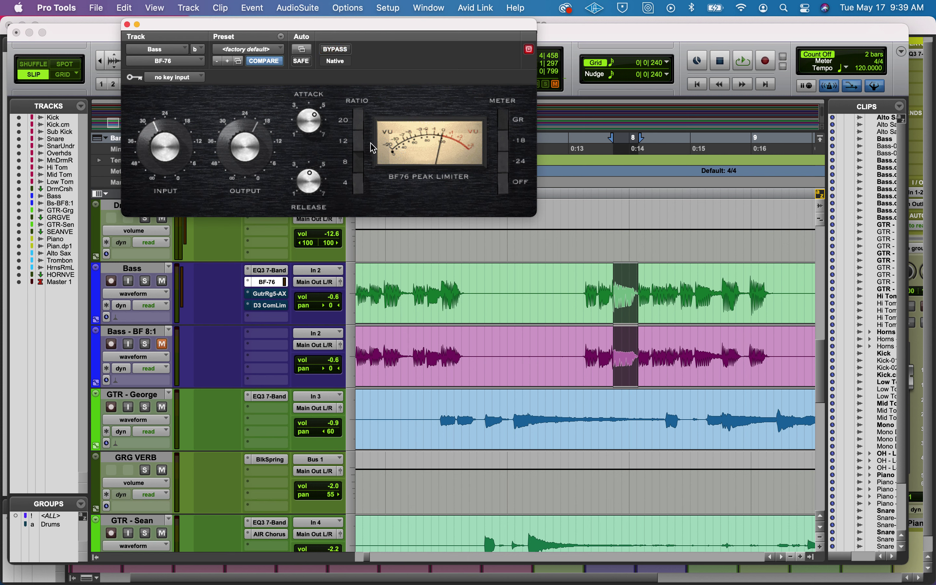
{"action": "left_click_drag", "start_coordinate": [401, 26], "coordinate": [556, 64]}
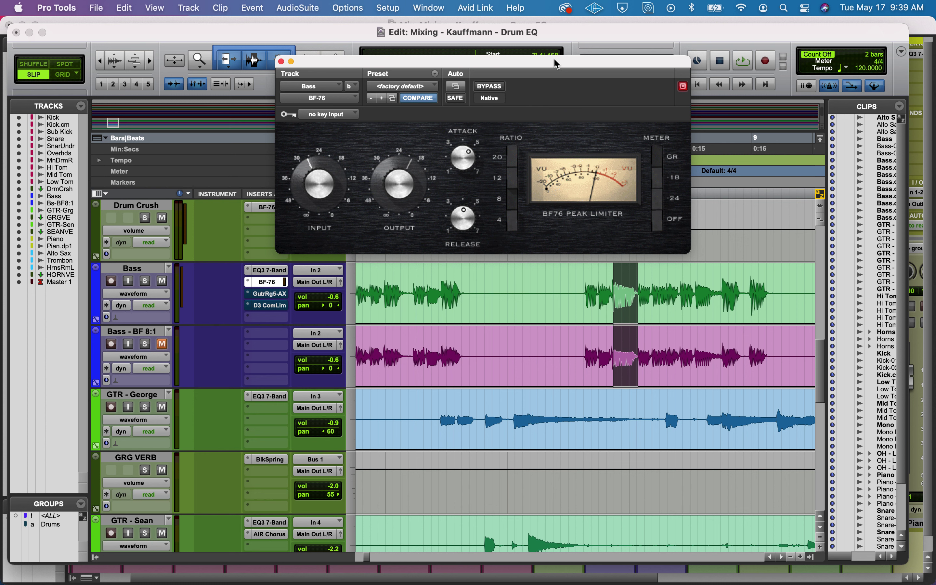
{"action": "left_click", "coordinate": [511, 199]}
{"action": "left_click", "coordinate": [512, 184]}
Step: Select the whole bass phrase around bar 8 on the Bass track and play it through the BF-76
{"action": "left_click_drag", "start_coordinate": [585, 289], "coordinate": [771, 300]}
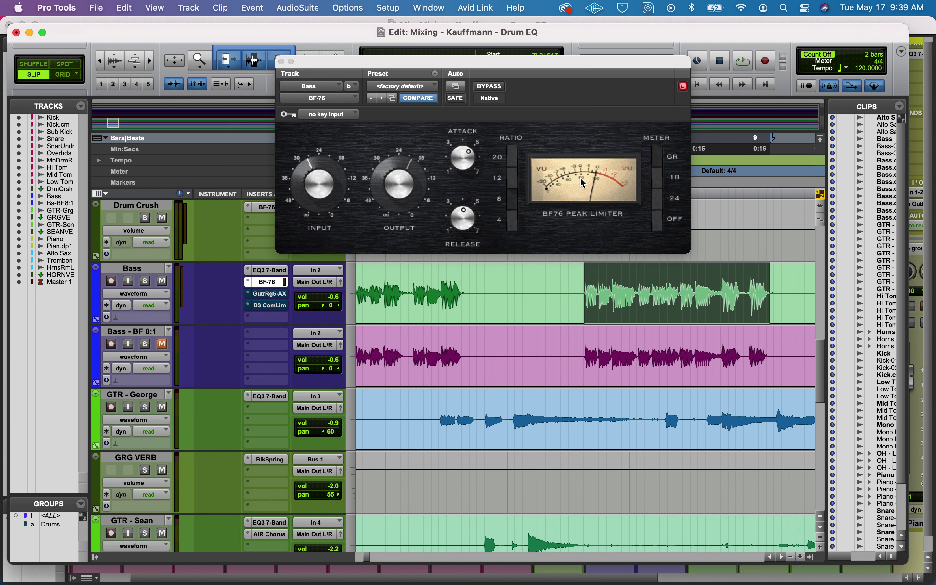
{"action": "key", "text": "space"}
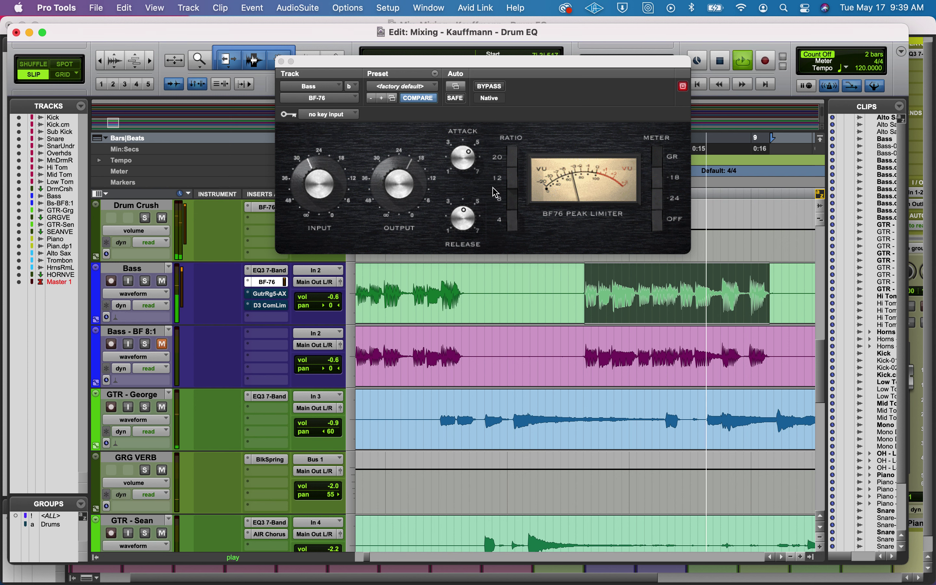
{"action": "key", "text": "space"}
Step: Adjust the BF-76's input level and play the bass phrase to check the gain reduction
{"action": "left_click", "coordinate": [318, 190]}
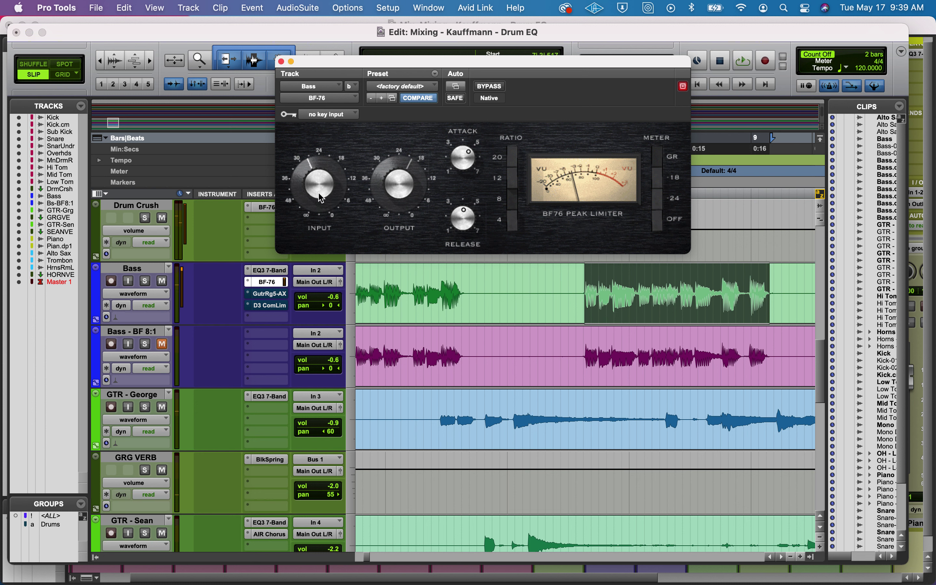
{"action": "left_click_drag", "start_coordinate": [312, 179], "coordinate": [312, 194]}
{"action": "key", "text": "space"}
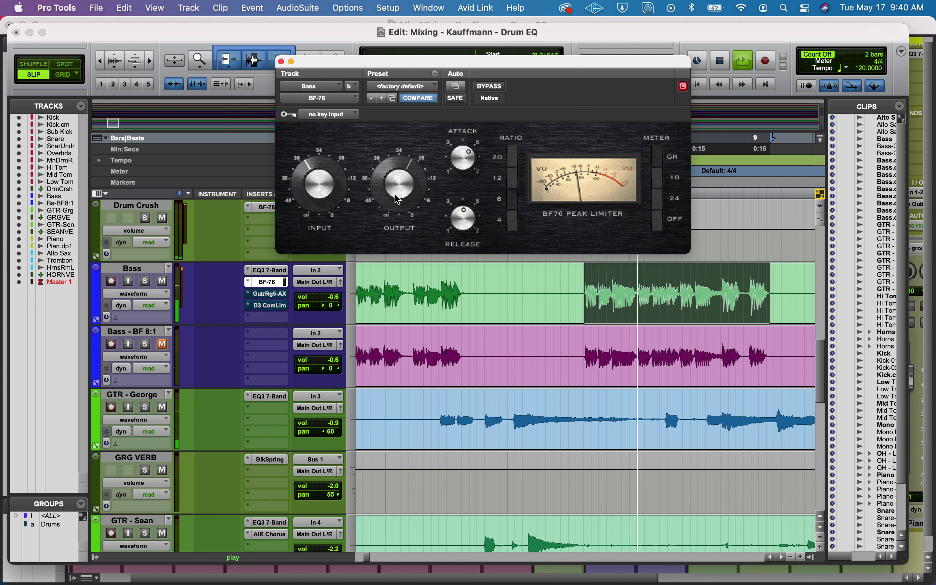
{"action": "key", "text": "space"}
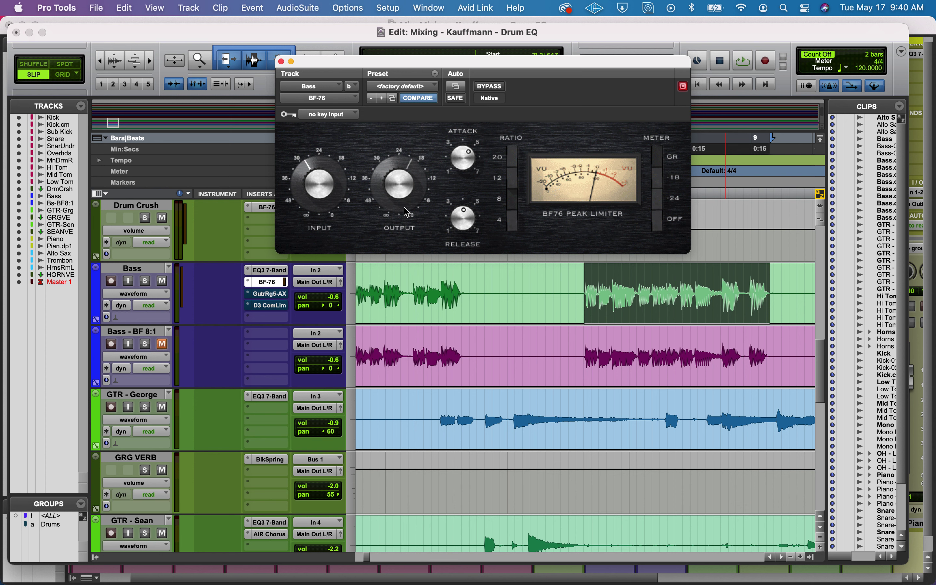
Step: Inspect the Dyn3 Compressor/Limiter controls on the Bass track, close it and reopen the BF-76
{"action": "left_click", "coordinate": [283, 306]}
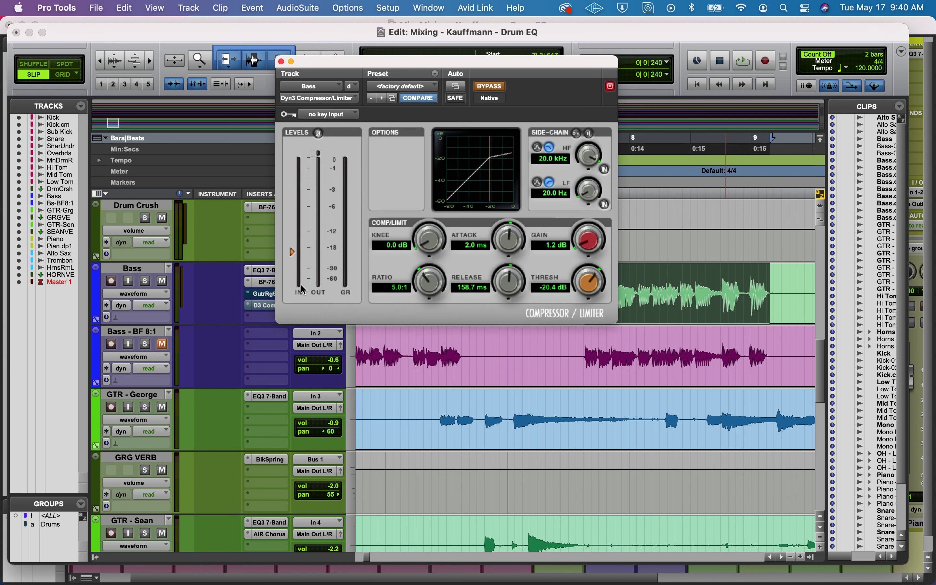
{"action": "left_click", "coordinate": [281, 61]}
{"action": "left_click", "coordinate": [269, 282]}
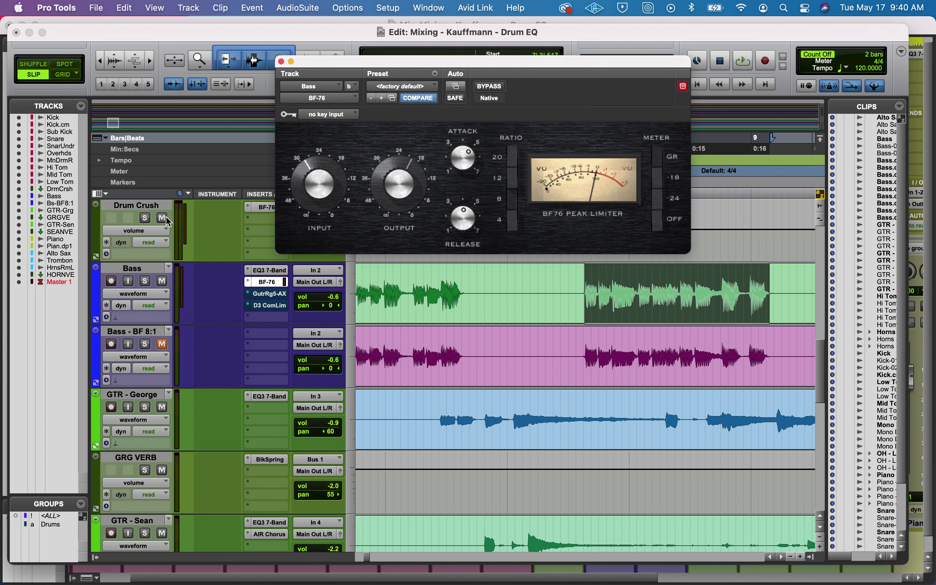
Step: Solo the Bass track and compare the selected bass phrase with the BF-76 active and bypassed
{"action": "left_click", "coordinate": [144, 281]}
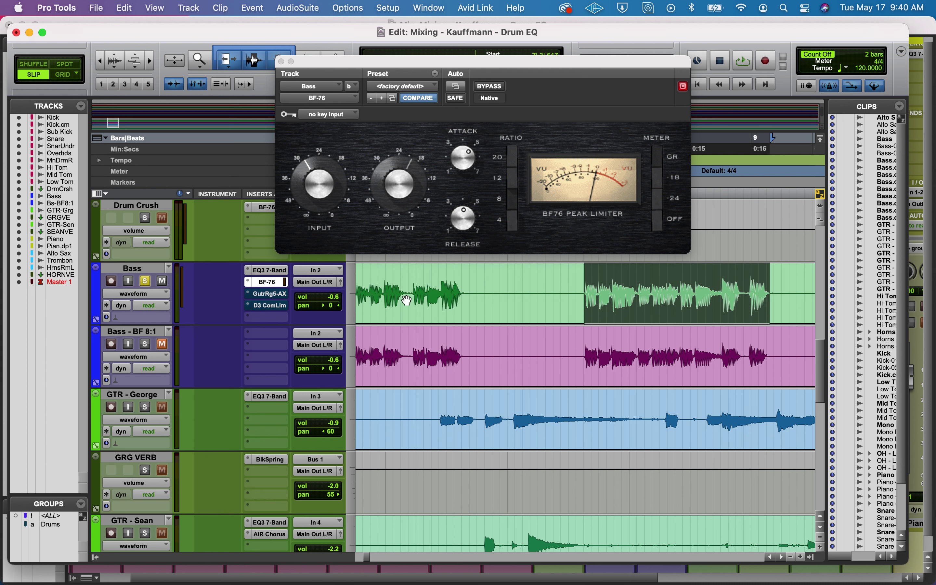
{"action": "key", "text": "space"}
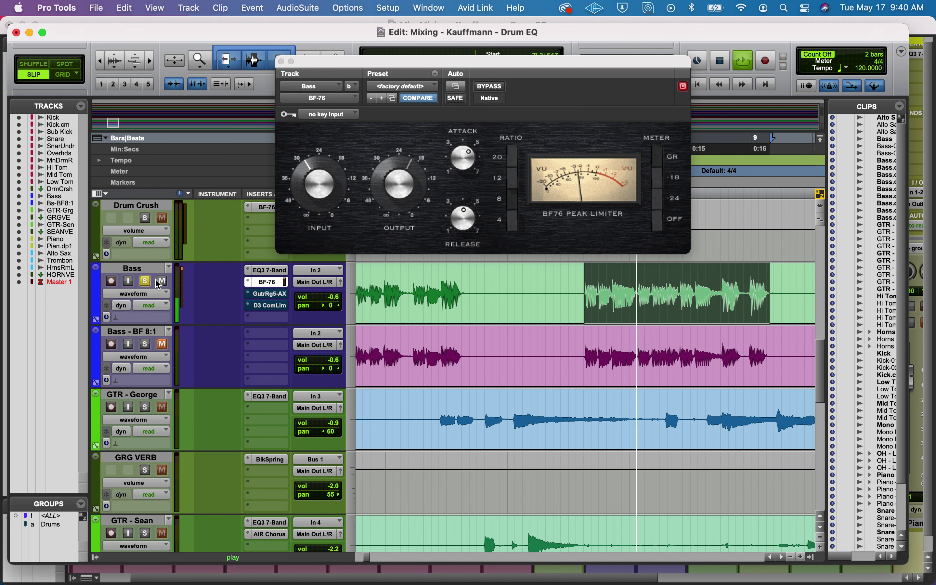
{"action": "left_click", "coordinate": [490, 86]}
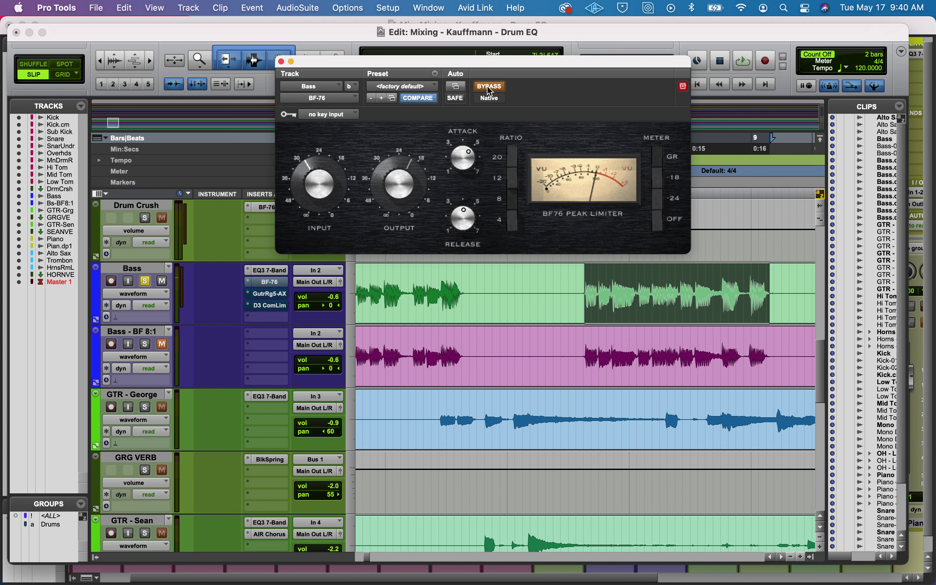
{"action": "key", "text": "space"}
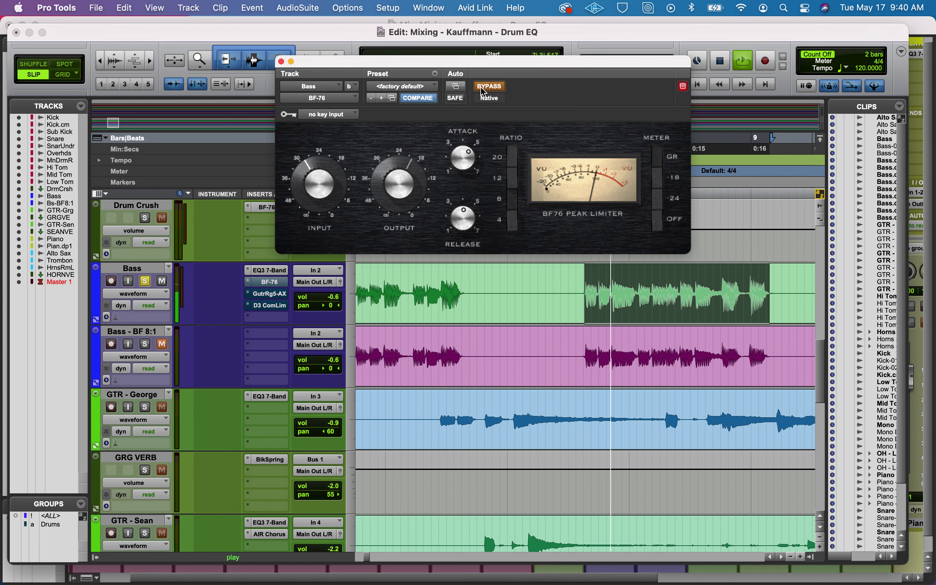
{"action": "left_click", "coordinate": [488, 86]}
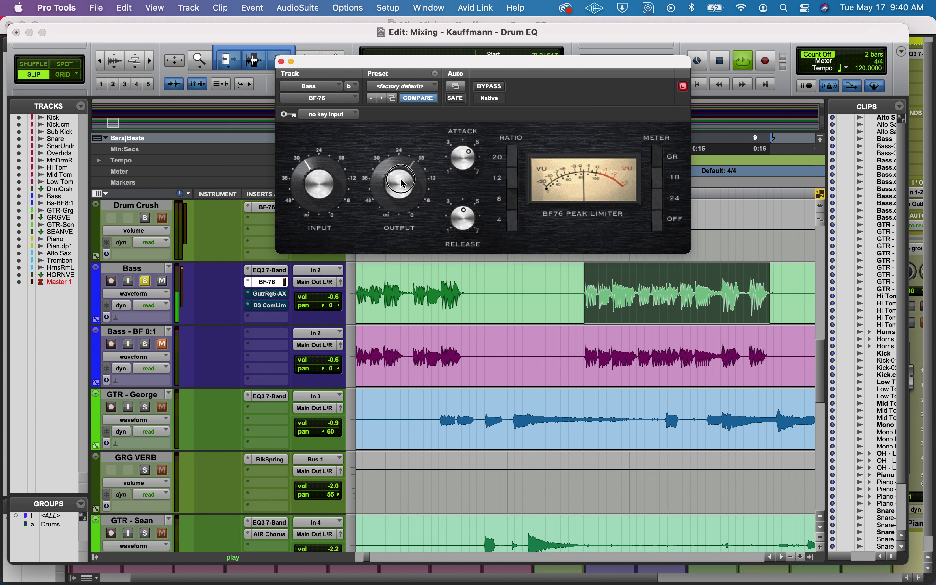
Step: Raise the BF-76's output level on the Bass track and compare the phrase against the bypassed signal, leaving the BF-76 active
{"action": "scroll", "coordinate": [400, 183], "scroll_direction": "up", "scroll_amount": 2}
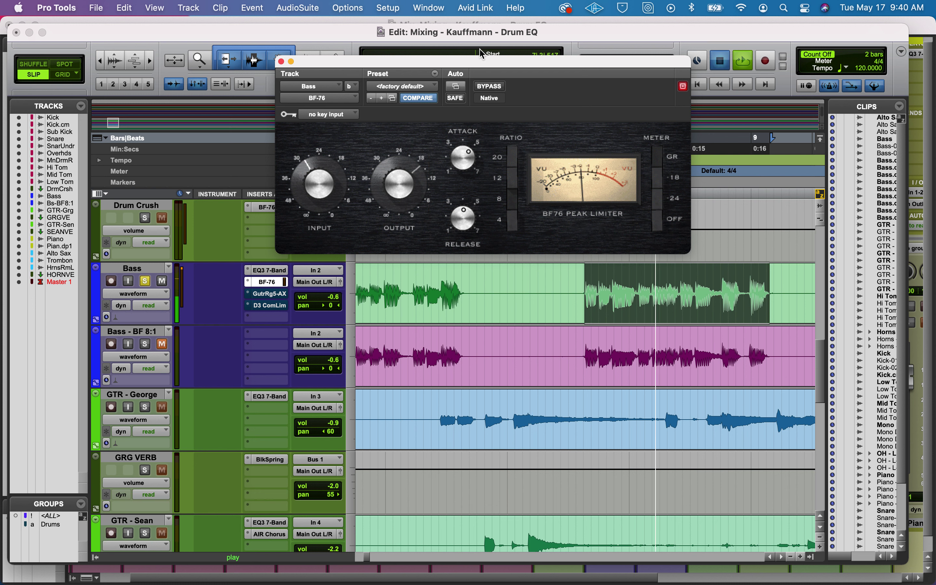
{"action": "key", "text": "space"}
{"action": "key", "text": "space"}
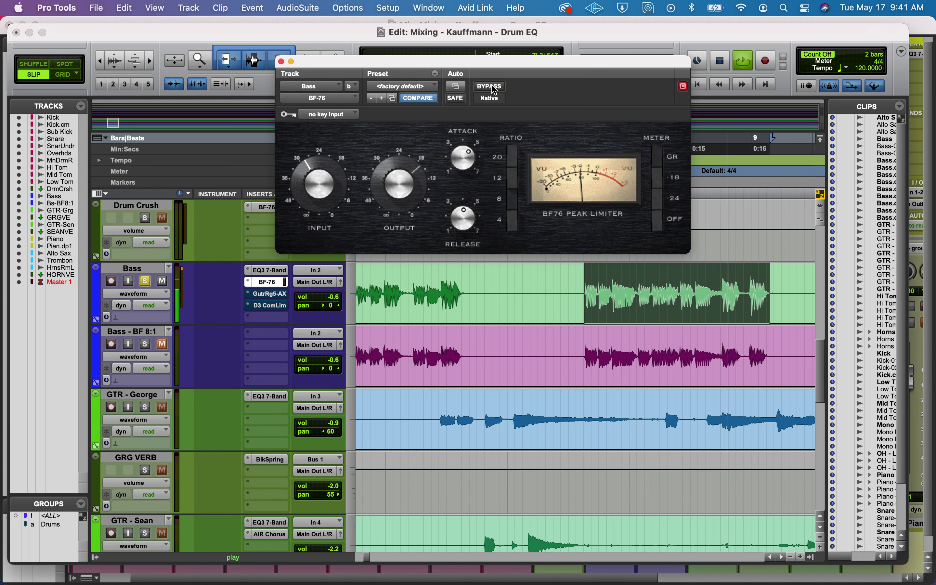
{"action": "left_click", "coordinate": [494, 89]}
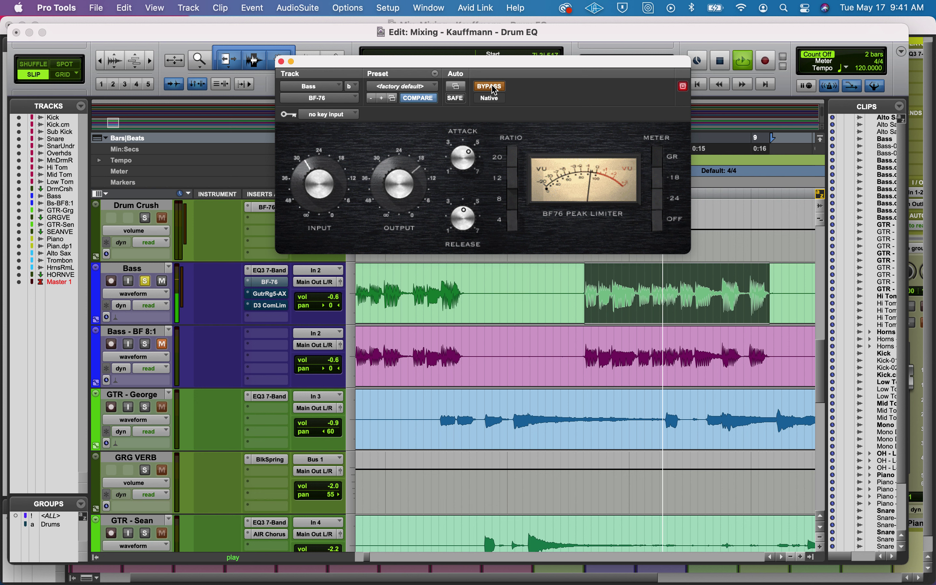
{"action": "key", "text": "space"}
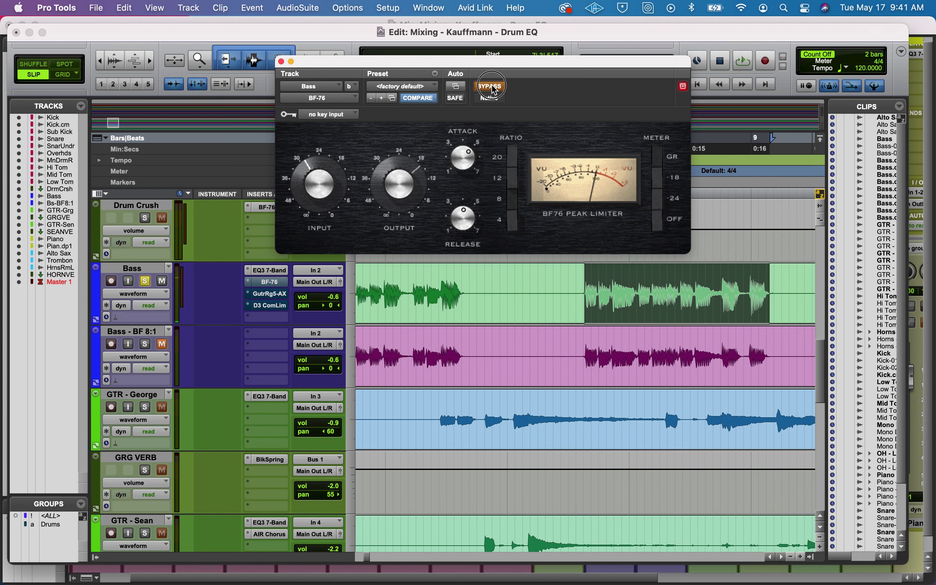
{"action": "left_click", "coordinate": [494, 88]}
Step: Close the BF-76 window, view the Gain control in the Bass track's Dyn3 Compressor/Limiter and close that plug-in too
{"action": "left_click", "coordinate": [281, 62]}
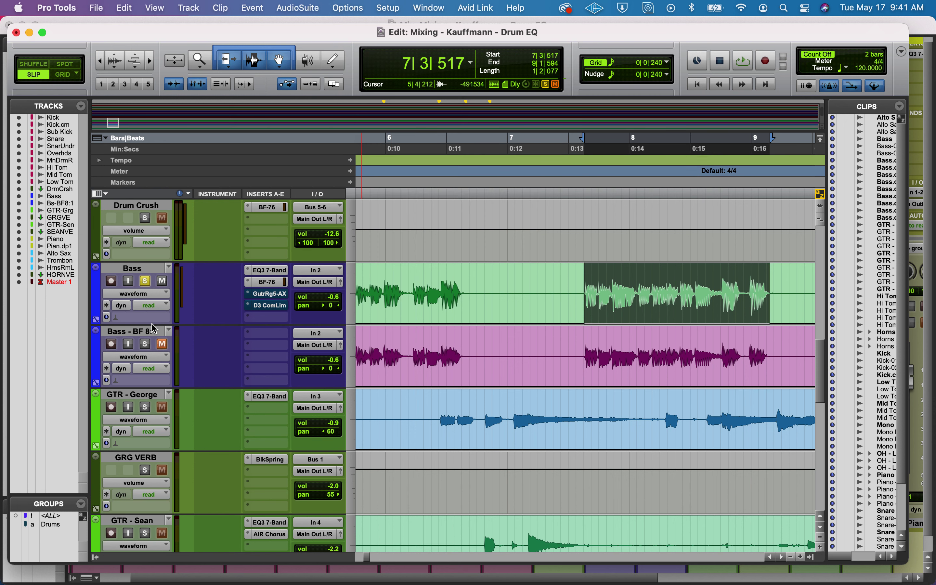
{"action": "left_click", "coordinate": [269, 306]}
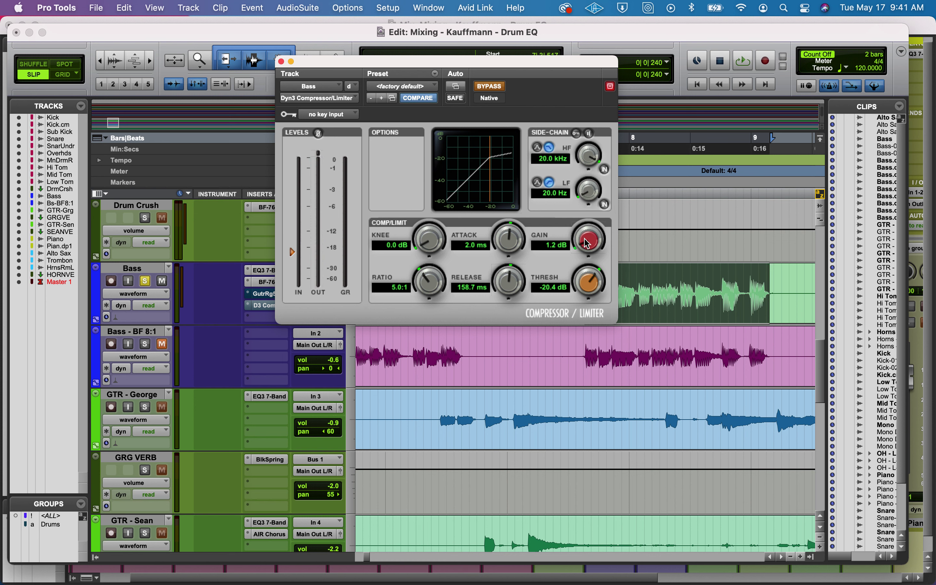
{"action": "left_click", "coordinate": [281, 61]}
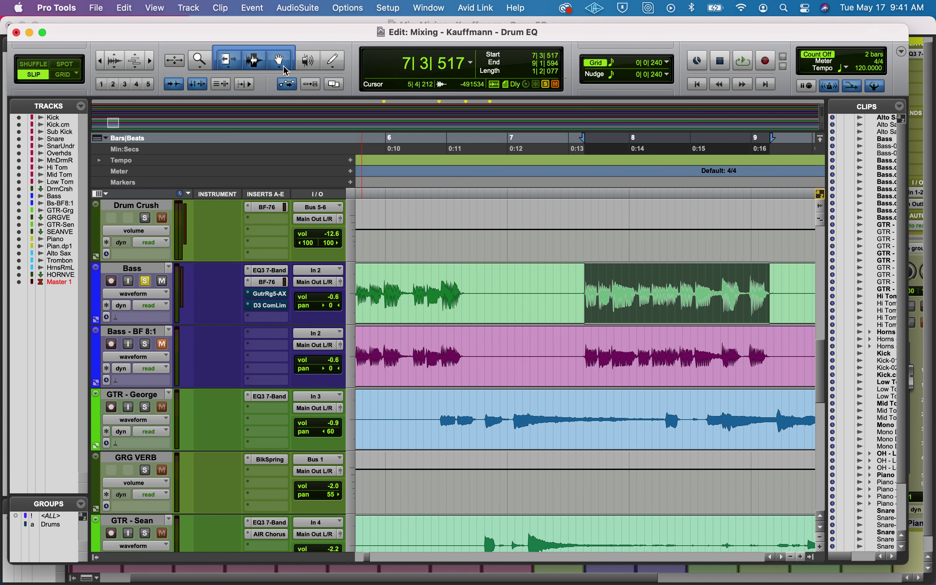
Step: Unsolo the Bass track and delete the Bass - BF 8:1 track along with its active clips
{"action": "left_click", "coordinate": [146, 333]}
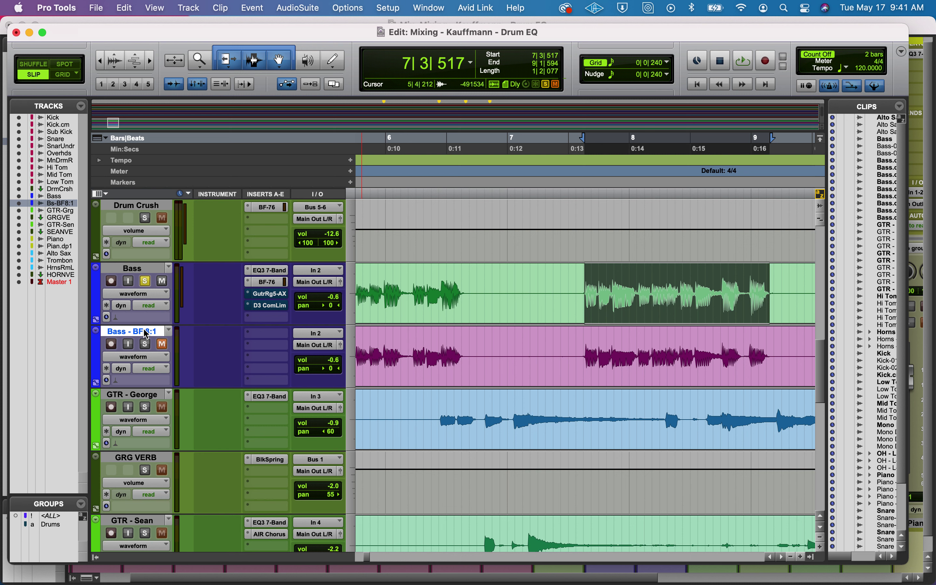
{"action": "left_click", "coordinate": [145, 283]}
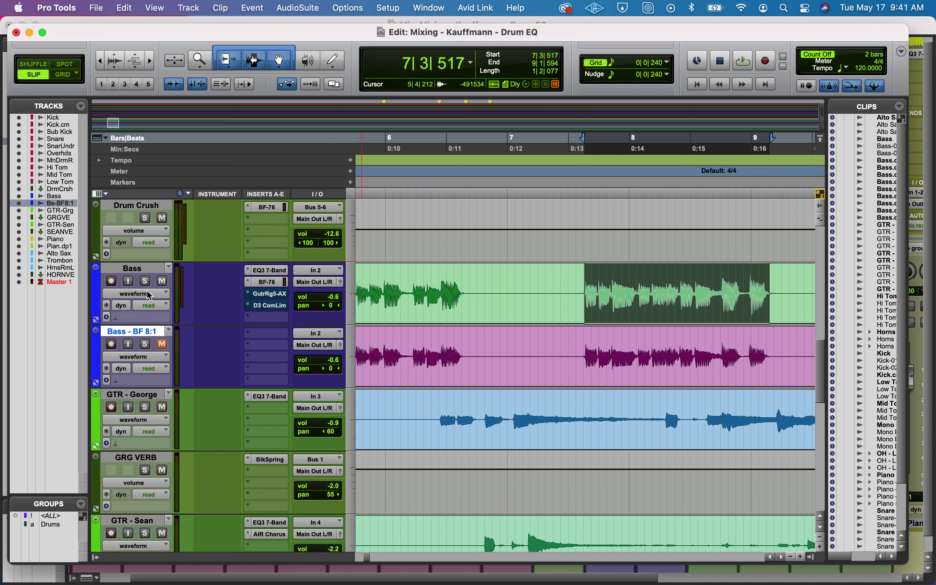
{"action": "right_click", "coordinate": [142, 334]}
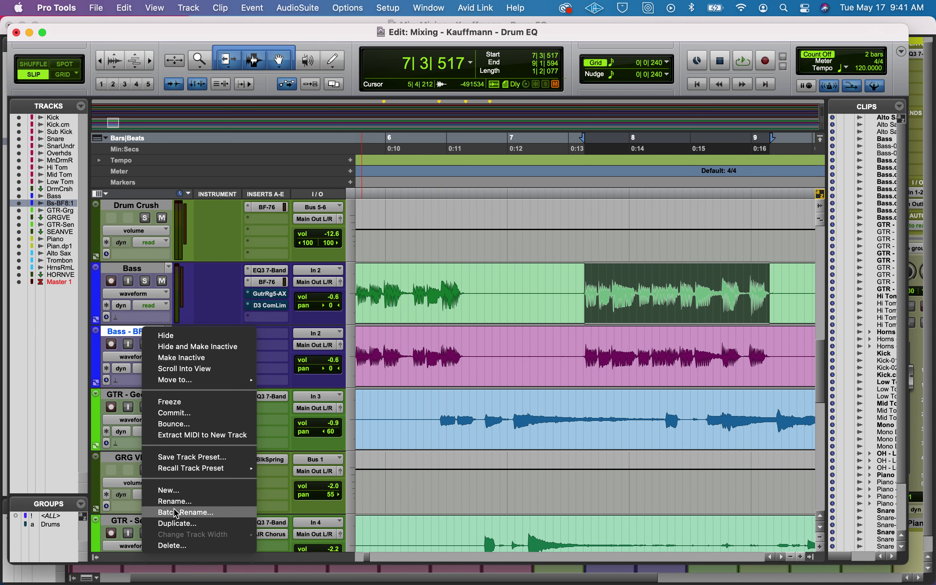
{"action": "left_click", "coordinate": [178, 551]}
{"action": "left_click", "coordinate": [550, 261]}
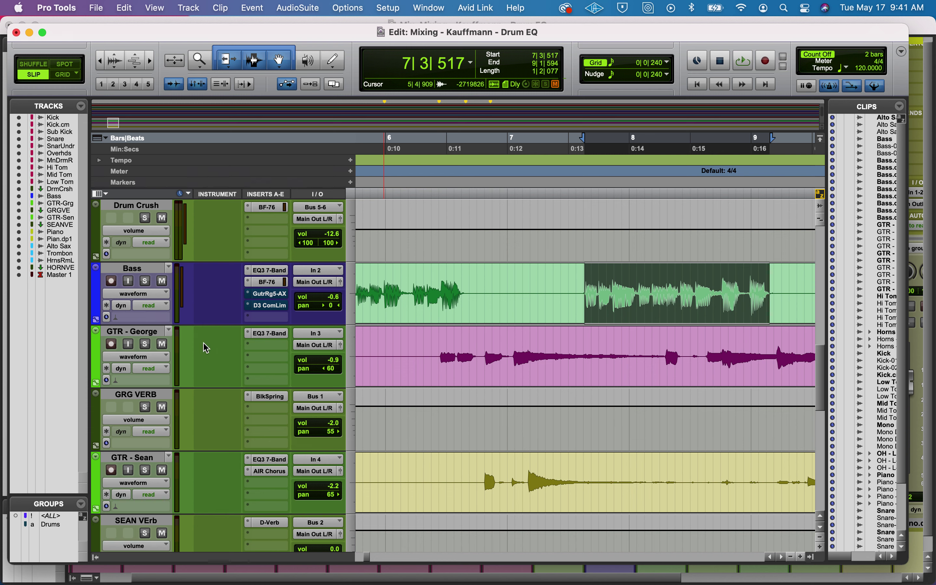
Step: Solo the Kick track and set the playback start just before its first hit in bar 5
{"action": "key", "text": "super+equal"}
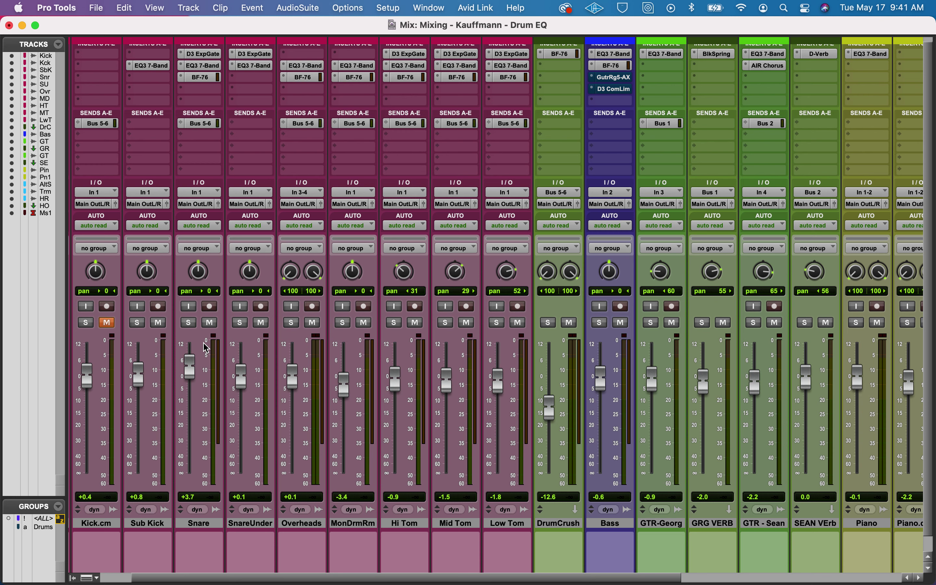
{"action": "key", "text": "super+equal"}
{"action": "scroll", "coordinate": [474, 348], "scroll_direction": "up", "scroll_amount": 10}
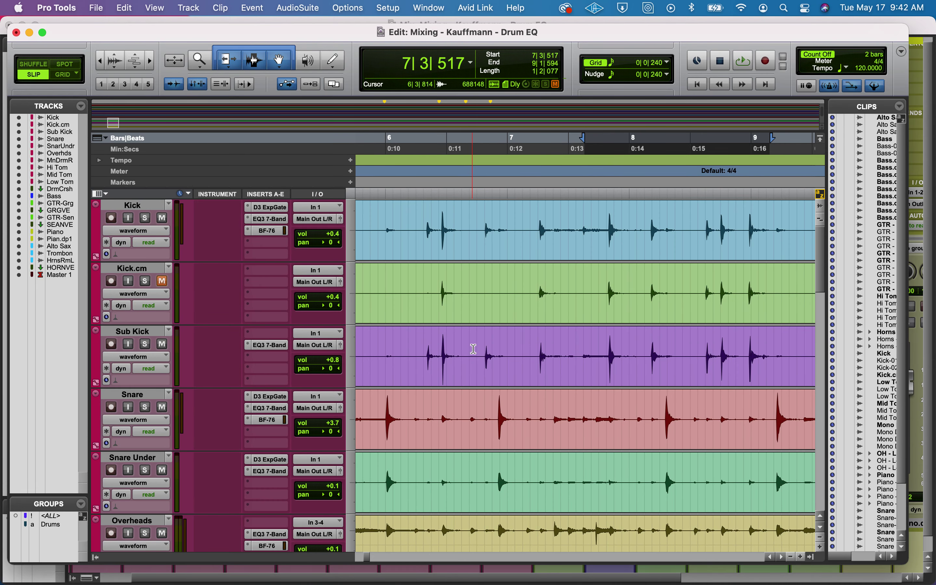
{"action": "scroll", "coordinate": [474, 350], "scroll_direction": "left", "scroll_amount": 5}
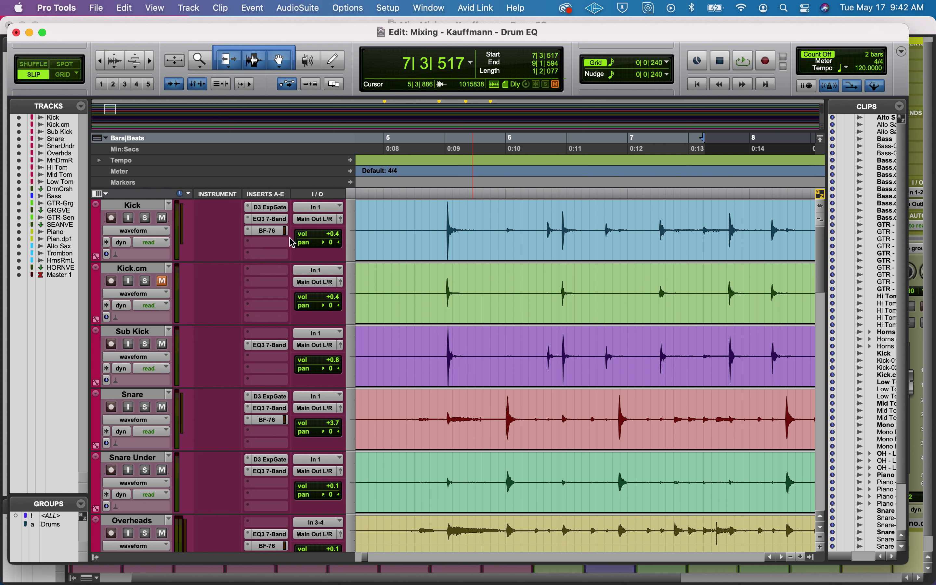
{"action": "left_click", "coordinate": [145, 217]}
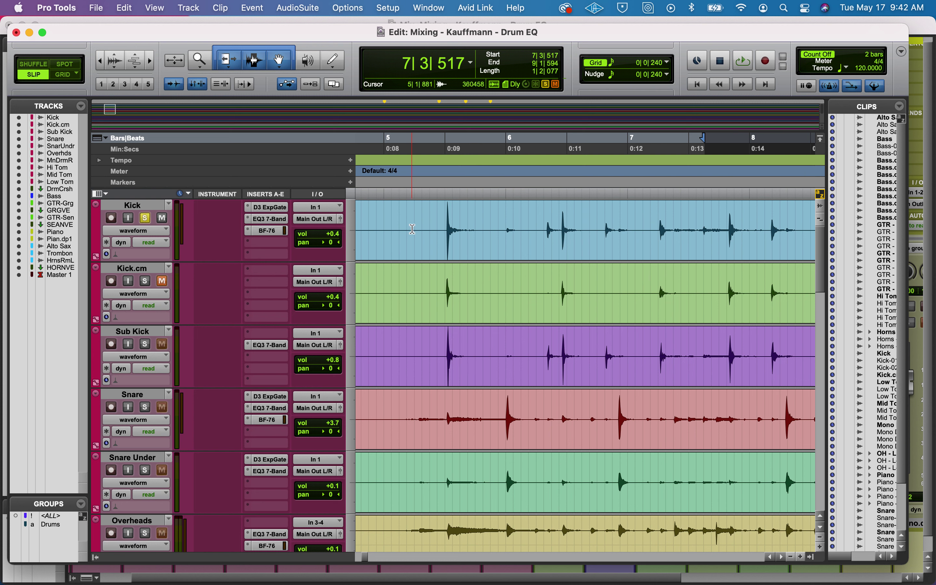
{"action": "left_click", "coordinate": [437, 212]}
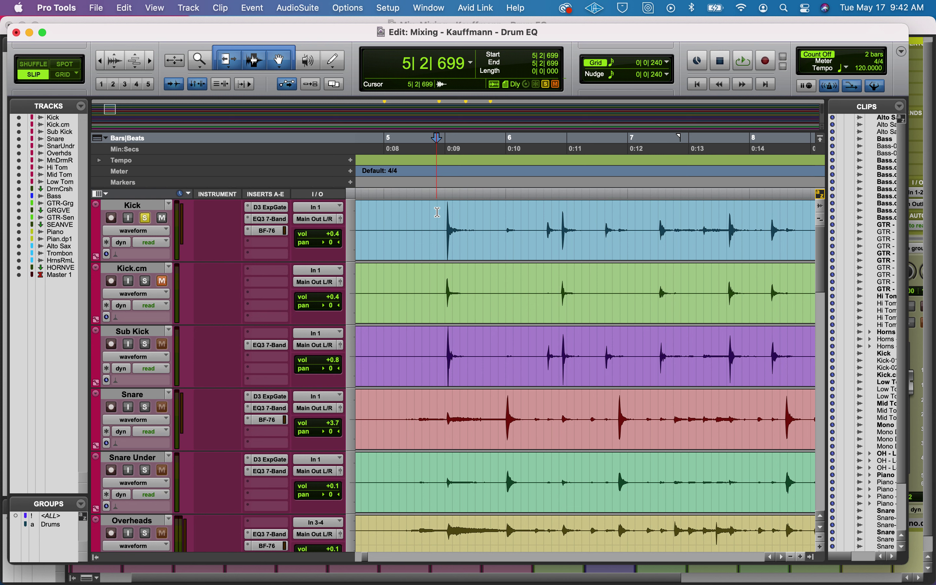
{"action": "key", "text": "r"}
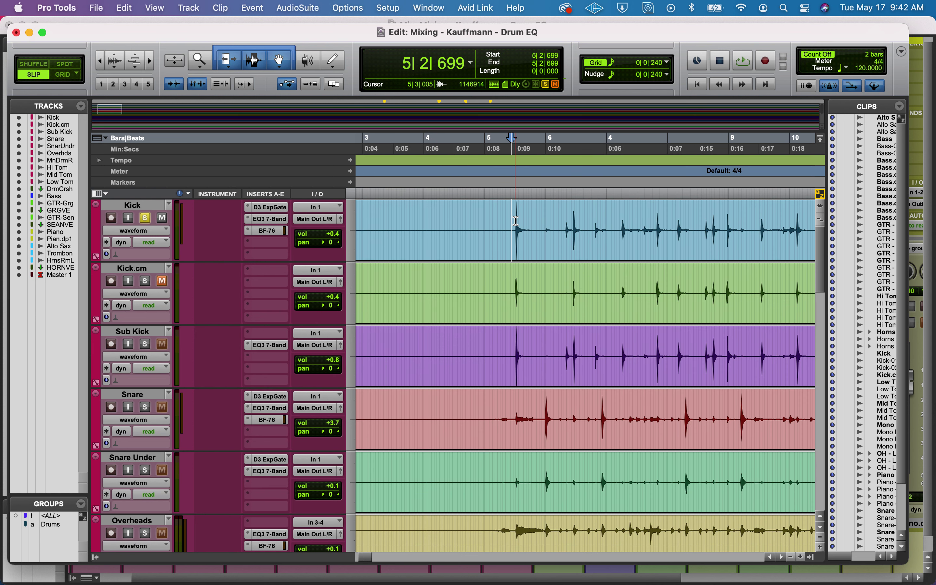
{"action": "scroll", "coordinate": [598, 239], "scroll_direction": "right", "scroll_amount": 5}
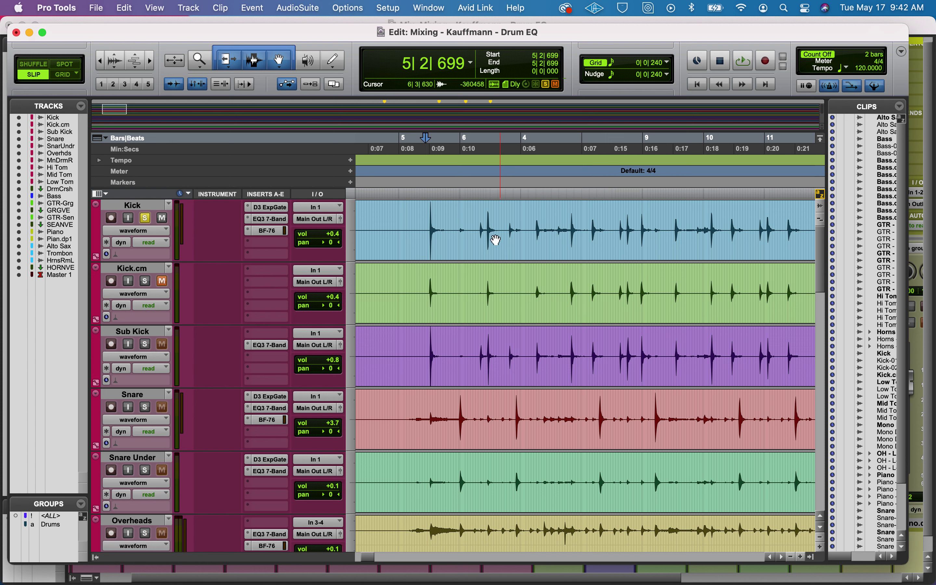
Step: Play the Kick from bar 5 and bypass its D3 ExpGate and BF-76 inserts
{"action": "key", "text": "space"}
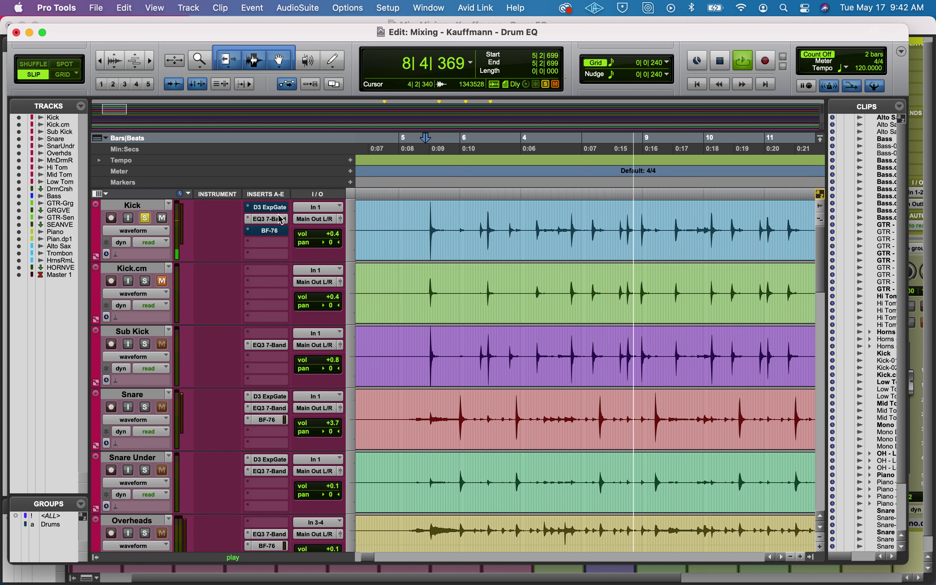
{"action": "key", "text": "space"}
{"action": "key", "text": "space"}
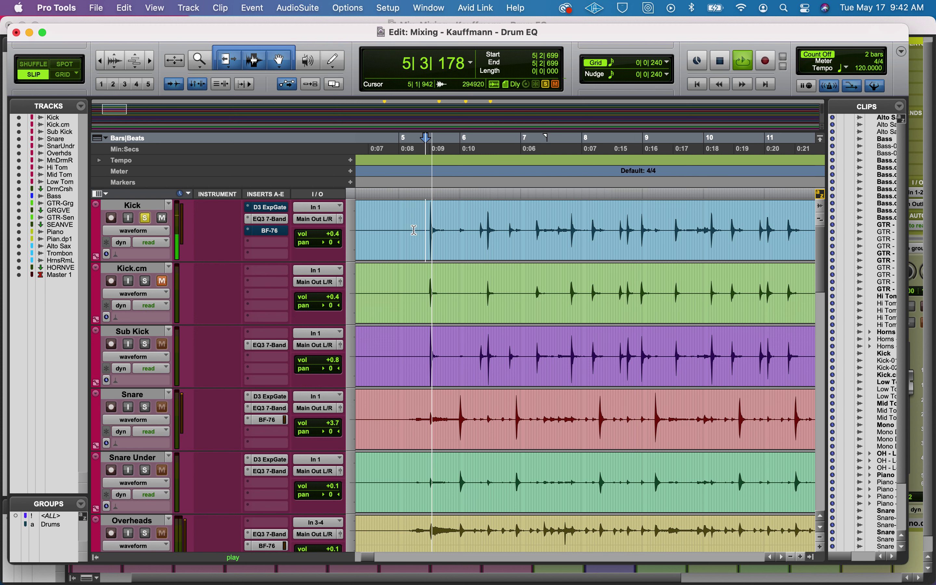
{"action": "key", "text": "space"}
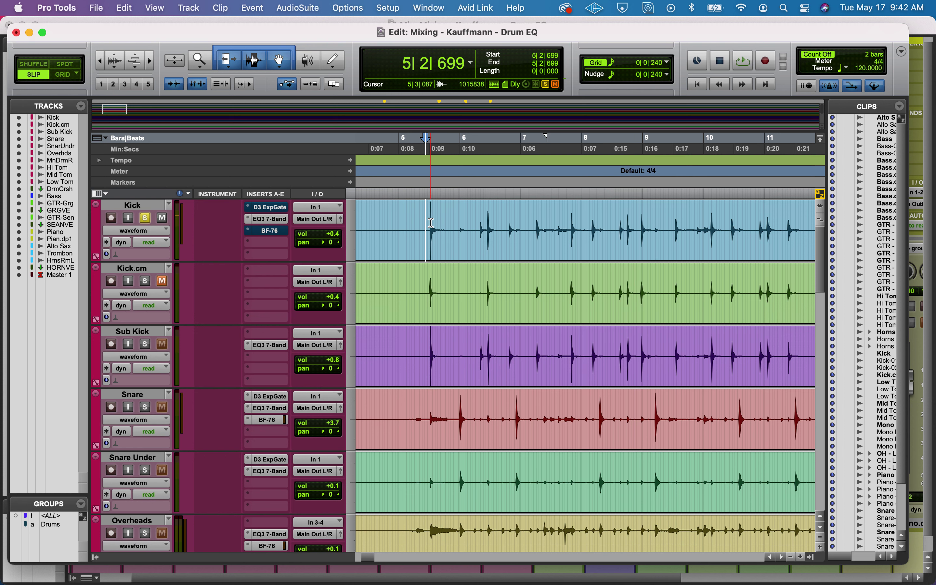
Step: Set the playback start in bar 23 before the Kick's run of hits and play it with the BF-76 bypassed
{"action": "scroll", "coordinate": [430, 222], "scroll_direction": "right", "scroll_amount": 8}
{"action": "scroll", "coordinate": [431, 223], "scroll_direction": "right", "scroll_amount": 4}
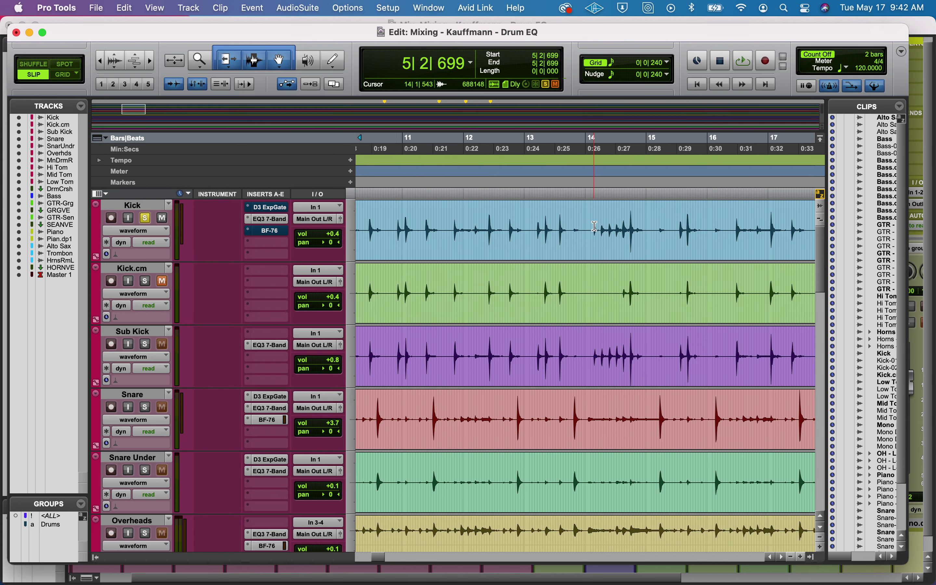
{"action": "scroll", "coordinate": [594, 226], "scroll_direction": "right", "scroll_amount": 15}
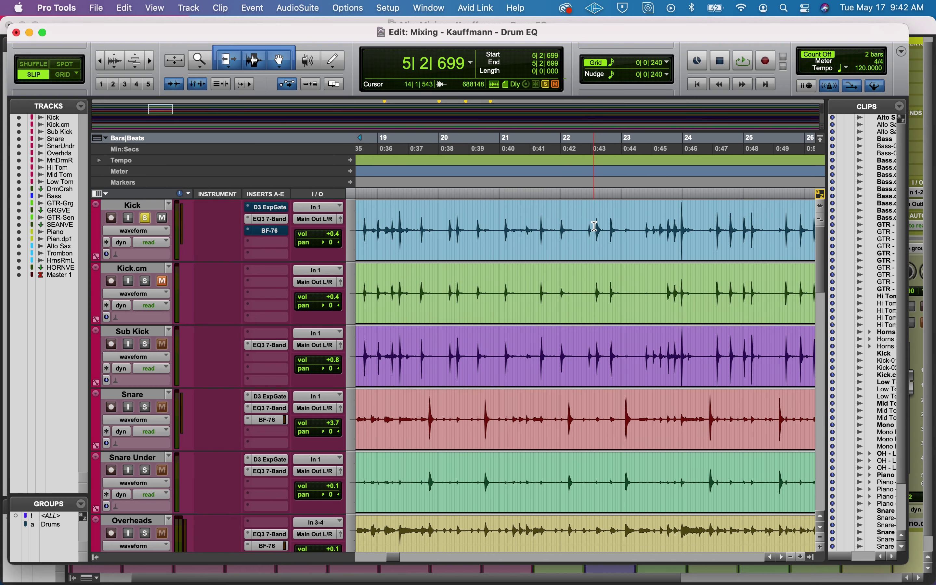
{"action": "left_click", "coordinate": [645, 230]}
{"action": "key", "text": "space"}
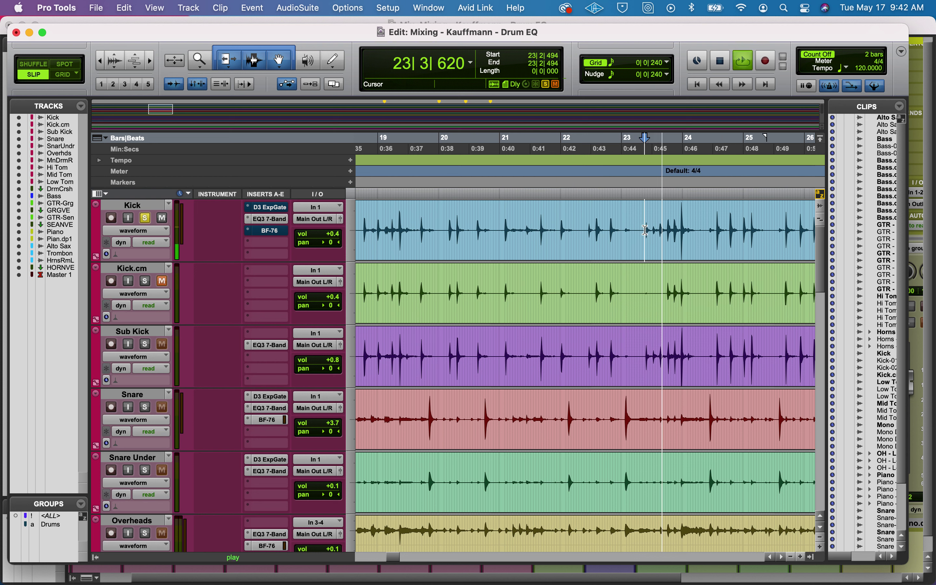
{"action": "key", "text": "space"}
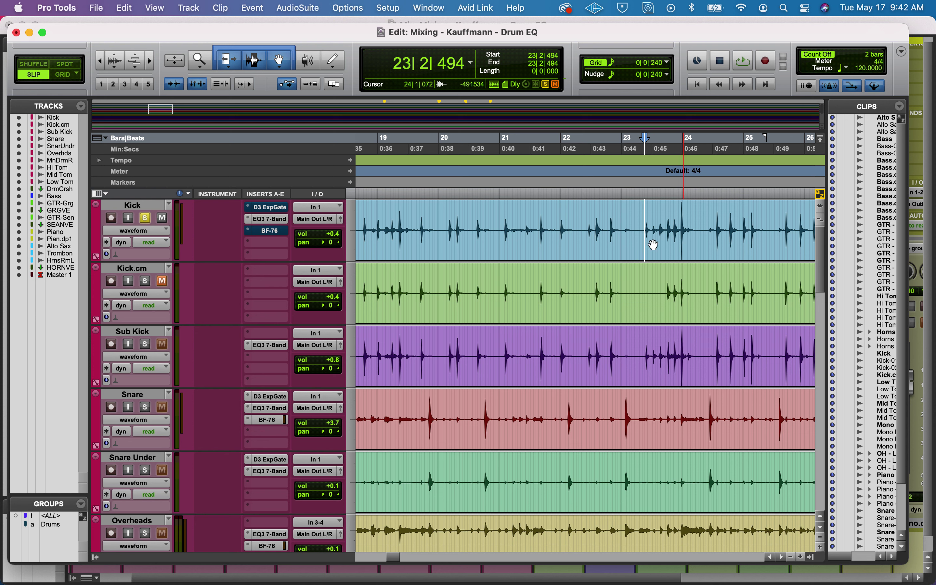
Step: Take the Kick track's BF-76 out of bypass and play the bar 23 passage through it
{"action": "left_click", "coordinate": [267, 231]}
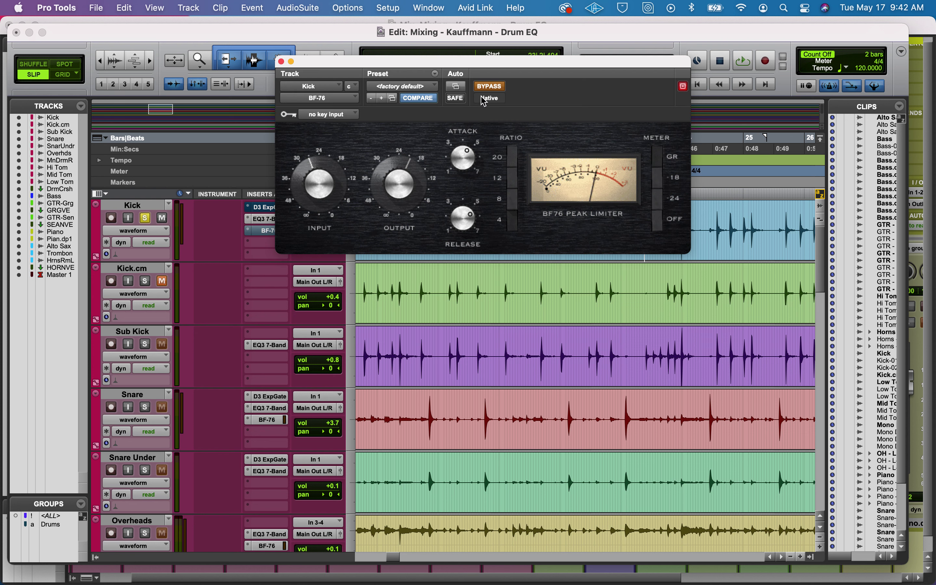
{"action": "left_click", "coordinate": [496, 89]}
{"action": "key", "text": "space"}
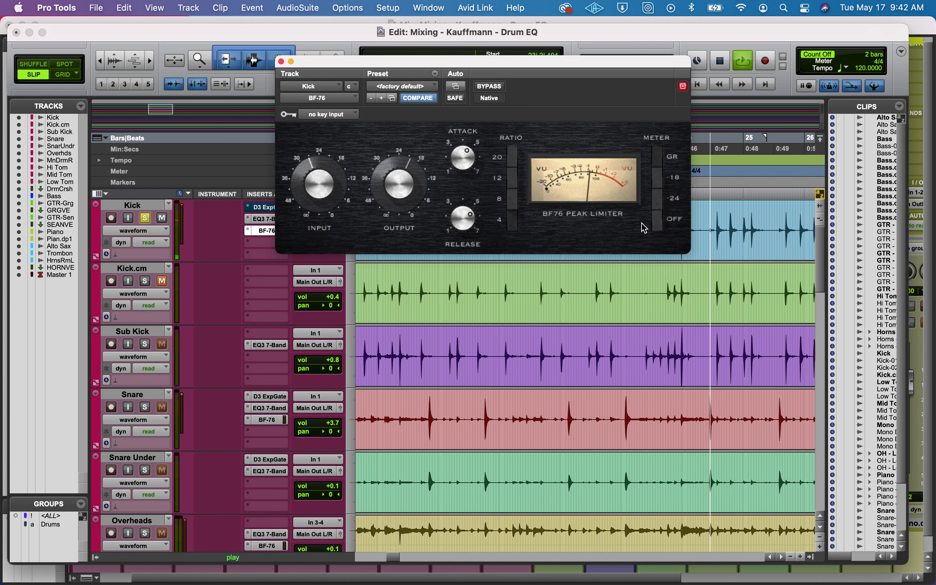
{"action": "key", "text": "space"}
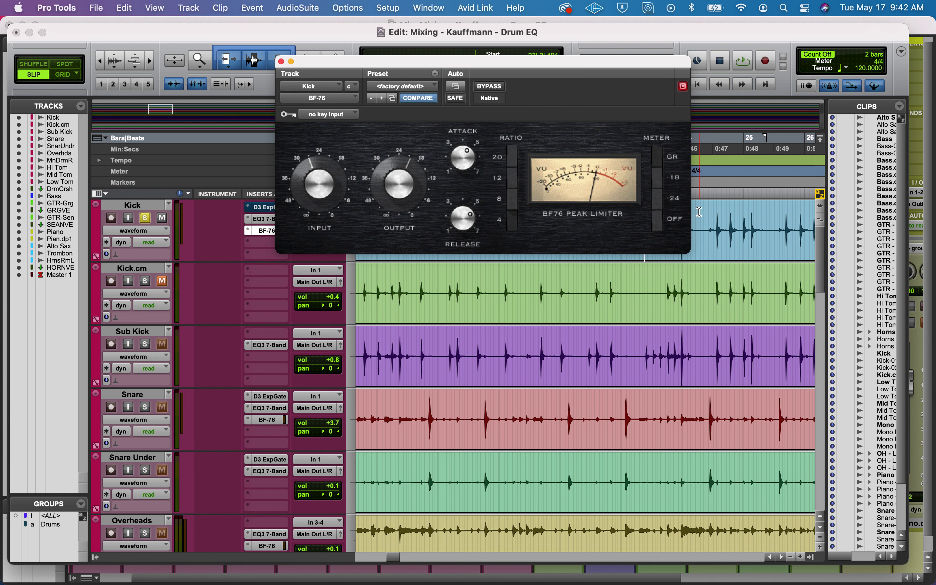
Step: Replay the Kick's bar 23 passage through the BF-76 and close the plug-in window
{"action": "key", "text": "space"}
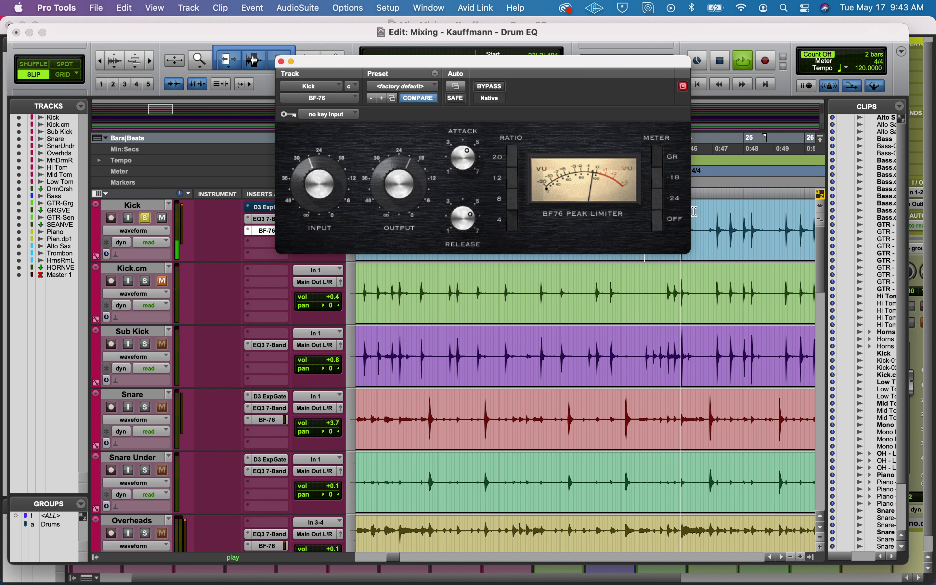
{"action": "key", "text": "space"}
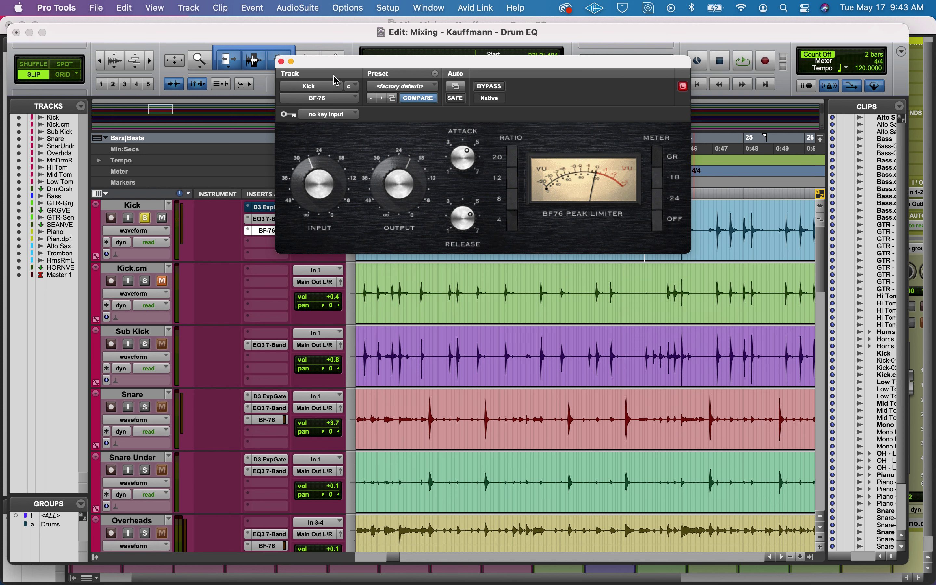
{"action": "left_click", "coordinate": [281, 62]}
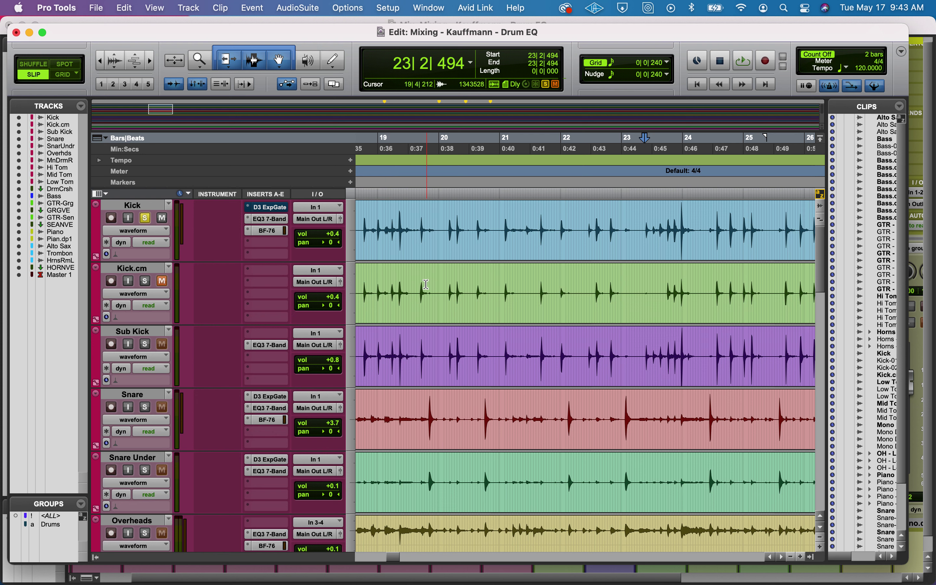
Step: Select the three Kick.cm hits from late bar 23 into bar 24 and examine them up close
{"action": "scroll", "coordinate": [426, 284], "scroll_direction": "right", "scroll_amount": 3}
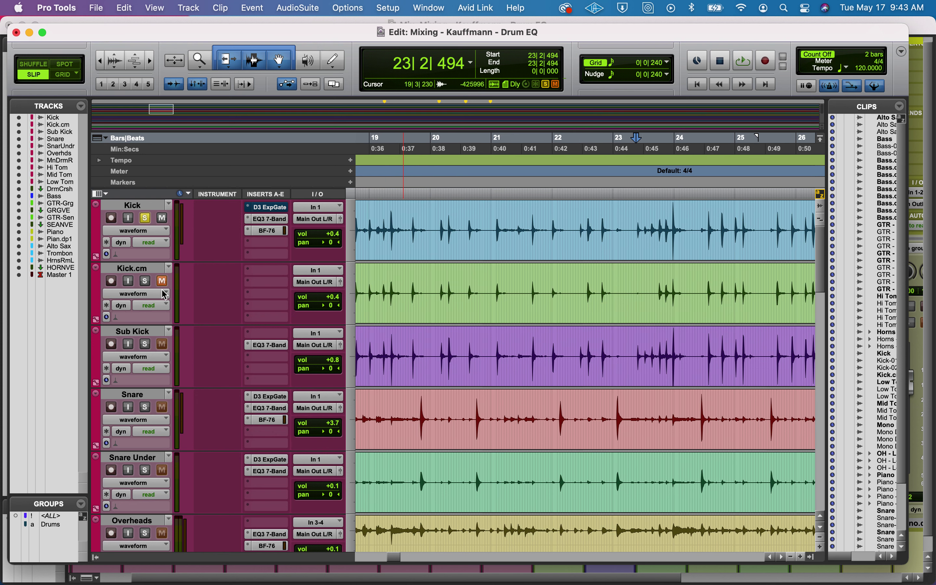
{"action": "left_click_drag", "start_coordinate": [658, 282], "coordinate": [682, 282]}
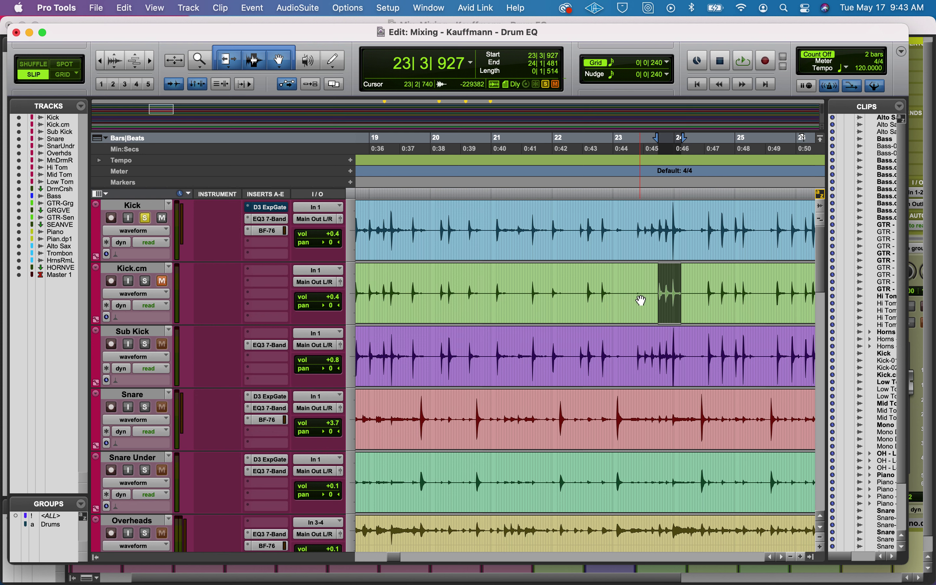
{"action": "key", "text": "super+bracketright"}
{"action": "key", "text": "super+bracketright"}
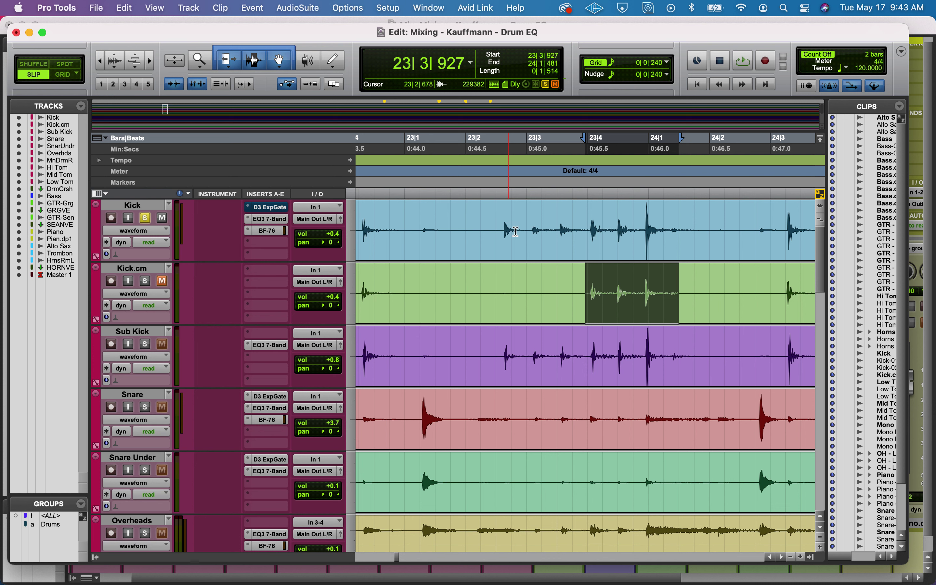
Step: Set the playback start at 23|2|177 on the Kick track and play the run of hits twice
{"action": "left_click", "coordinate": [479, 214]}
{"action": "key", "text": "space"}
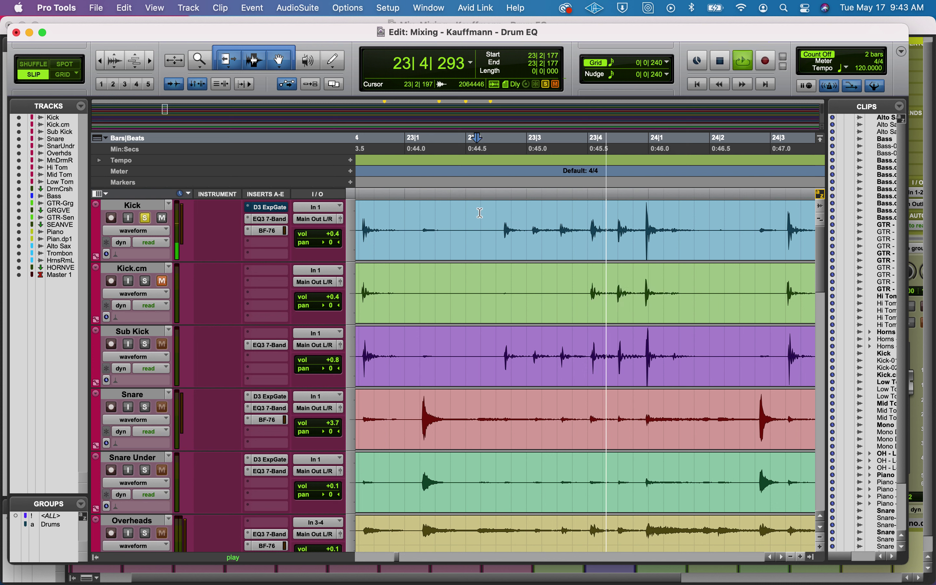
{"action": "key", "text": "space"}
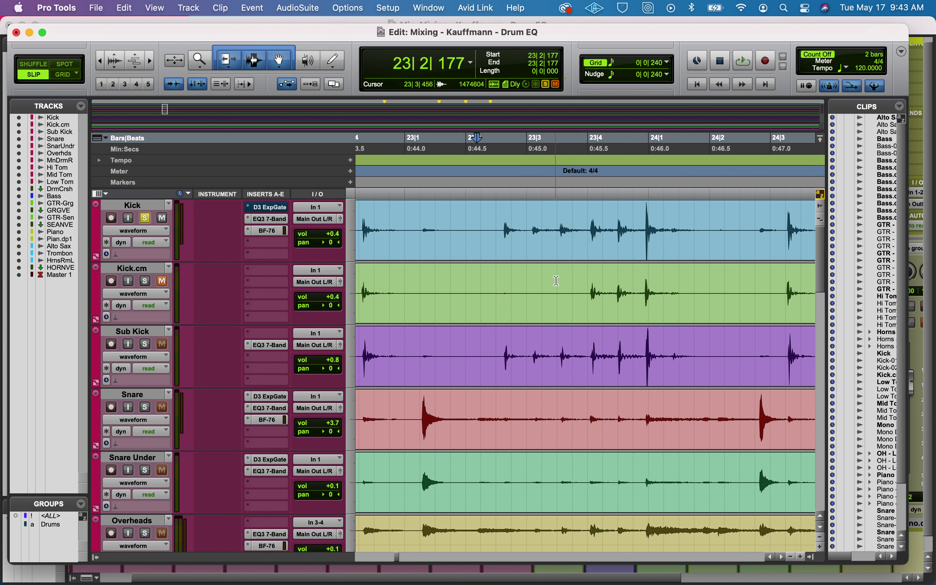
{"action": "key", "text": "space"}
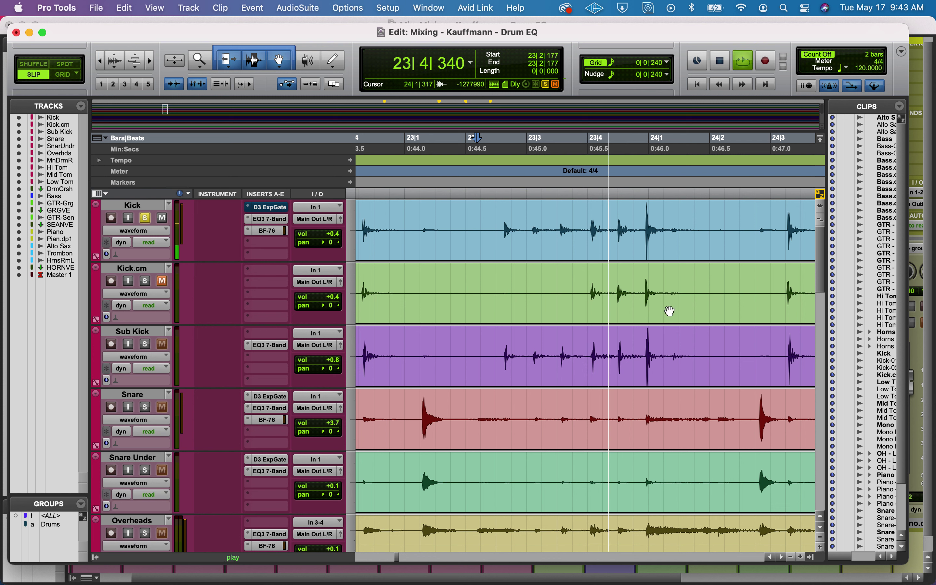
{"action": "key", "text": "space"}
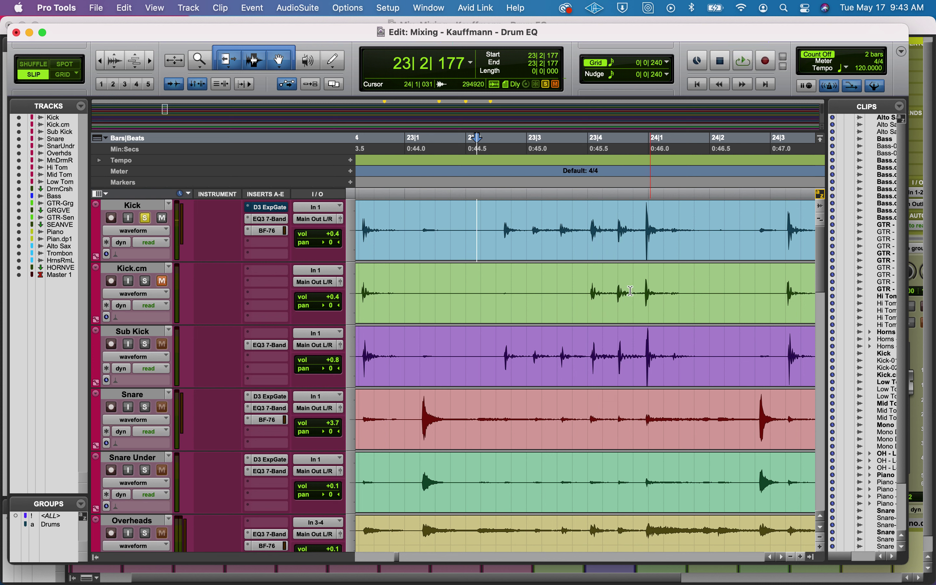
Step: Solo Kick.cm instead of Kick, play the same passage, and take Kick.cm out of solo
{"action": "left_click", "coordinate": [145, 218]}
{"action": "left_click", "coordinate": [146, 282]}
{"action": "key", "text": "space"}
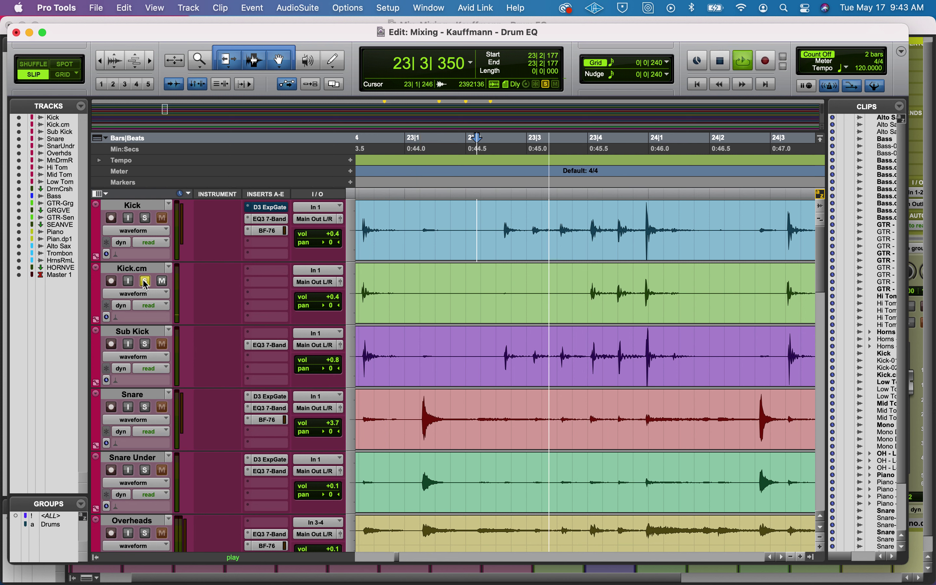
{"action": "key", "text": "space"}
{"action": "left_click", "coordinate": [146, 282]}
{"action": "key", "text": "space"}
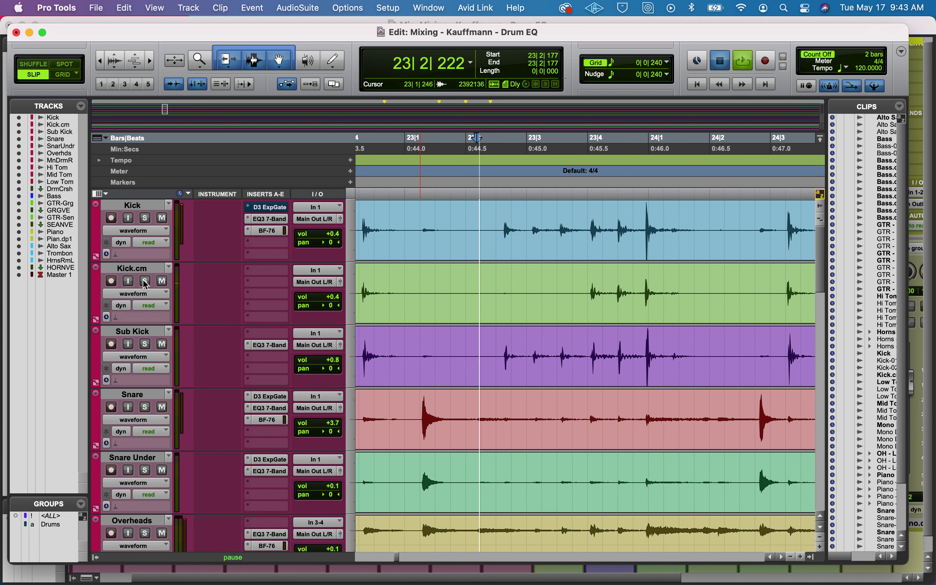
{"action": "key", "text": "space"}
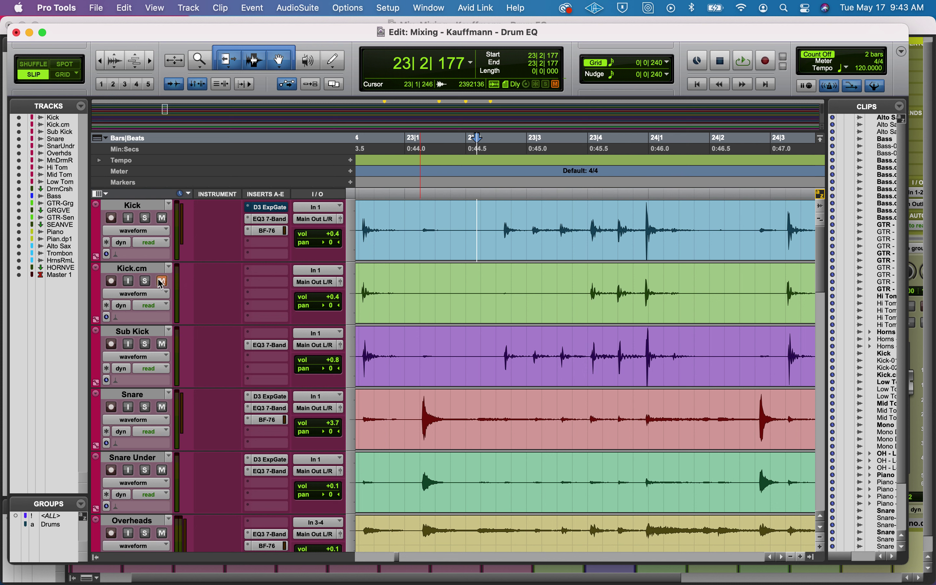
Step: Delete the Kick.cm track together with its active clips
{"action": "left_click", "coordinate": [162, 281]}
{"action": "left_click", "coordinate": [154, 271]}
{"action": "right_click", "coordinate": [154, 272]}
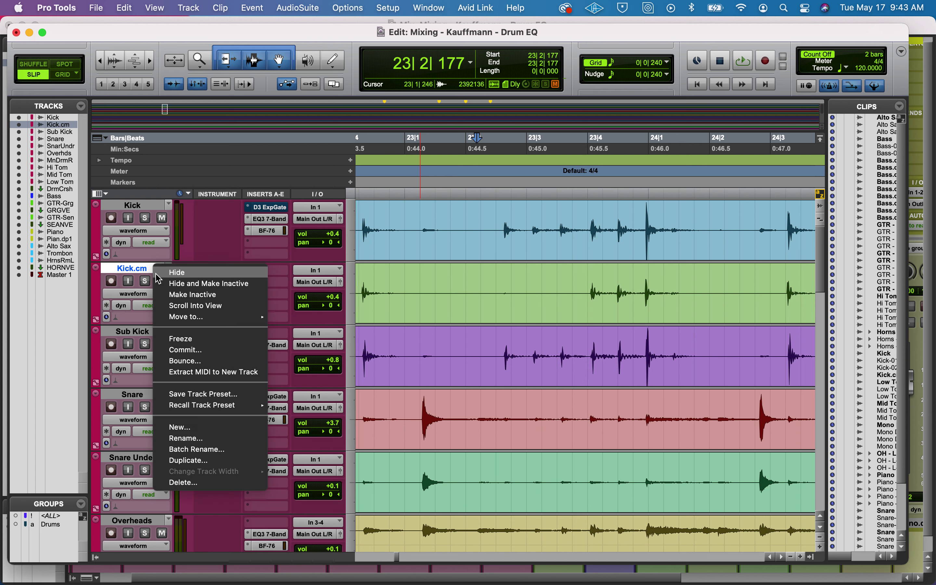
{"action": "left_click", "coordinate": [189, 484]}
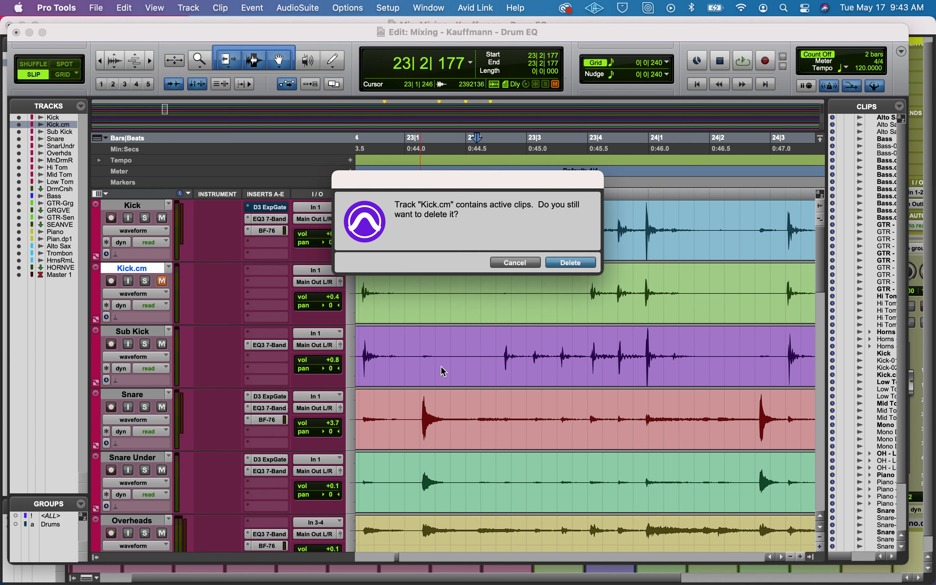
{"action": "left_click", "coordinate": [584, 262]}
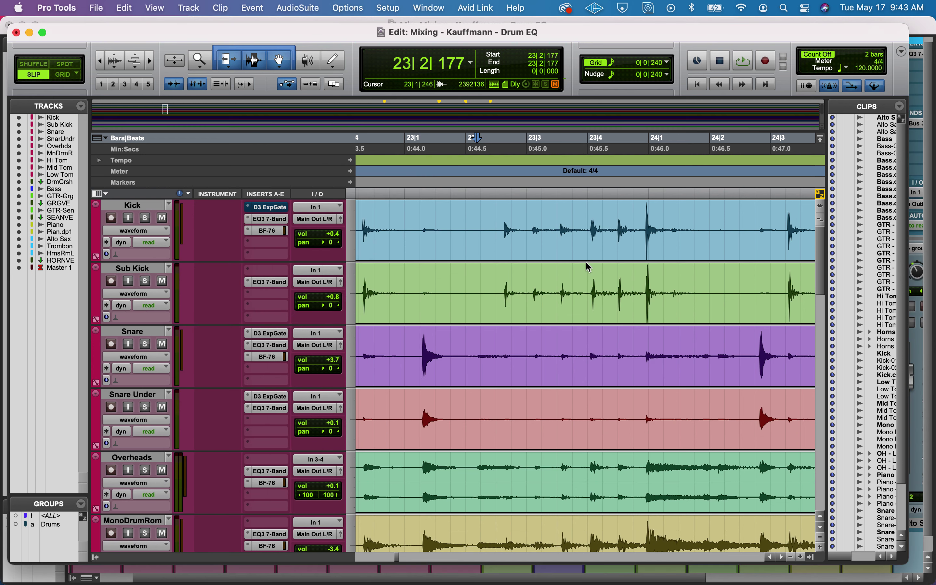
Step: In the Mix window, open the Snare track's BF-76, solo and play the Snare, and bypass its D3 ExpGate
{"action": "key", "text": "super+equal"}
{"action": "scroll", "coordinate": [90, 368], "scroll_direction": "left", "scroll_amount": 3}
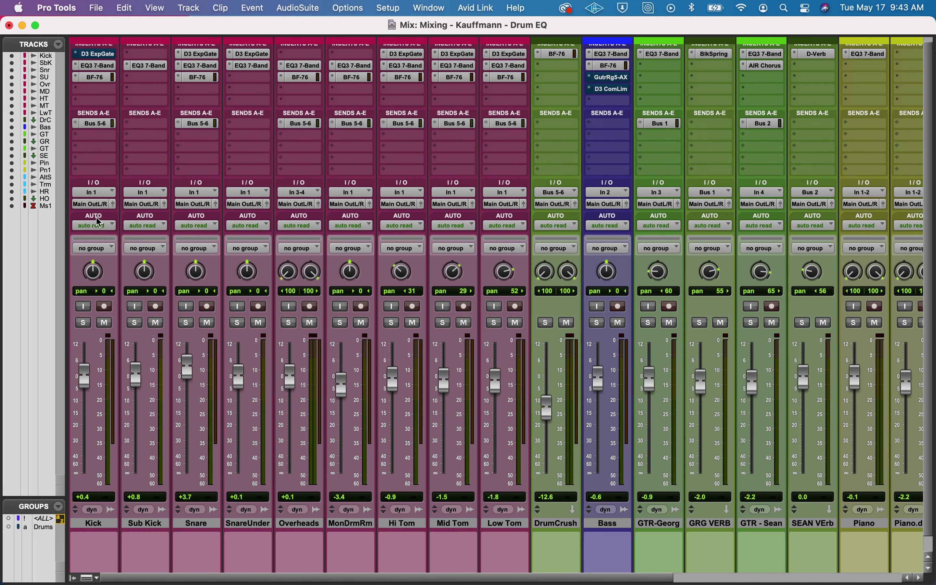
{"action": "left_click", "coordinate": [198, 77]}
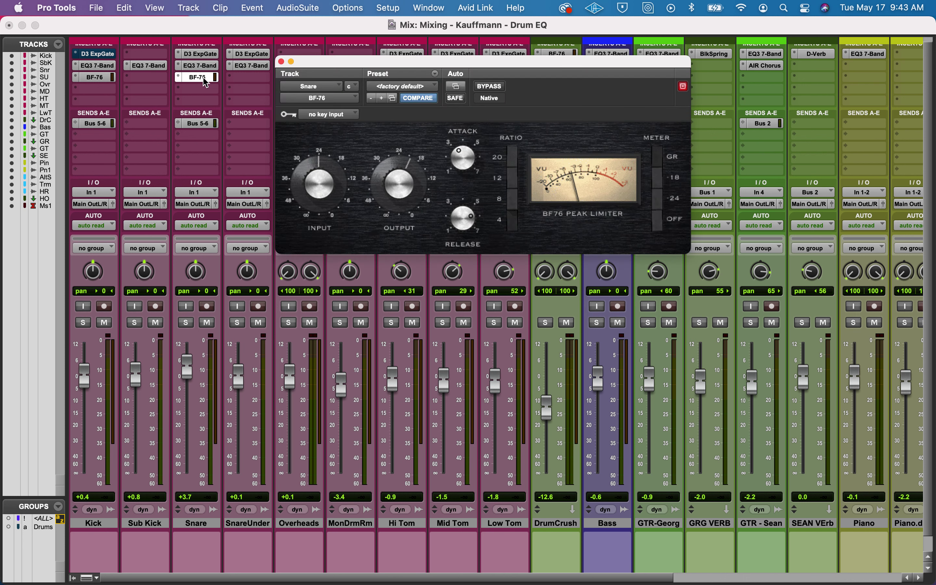
{"action": "left_click", "coordinate": [186, 322]}
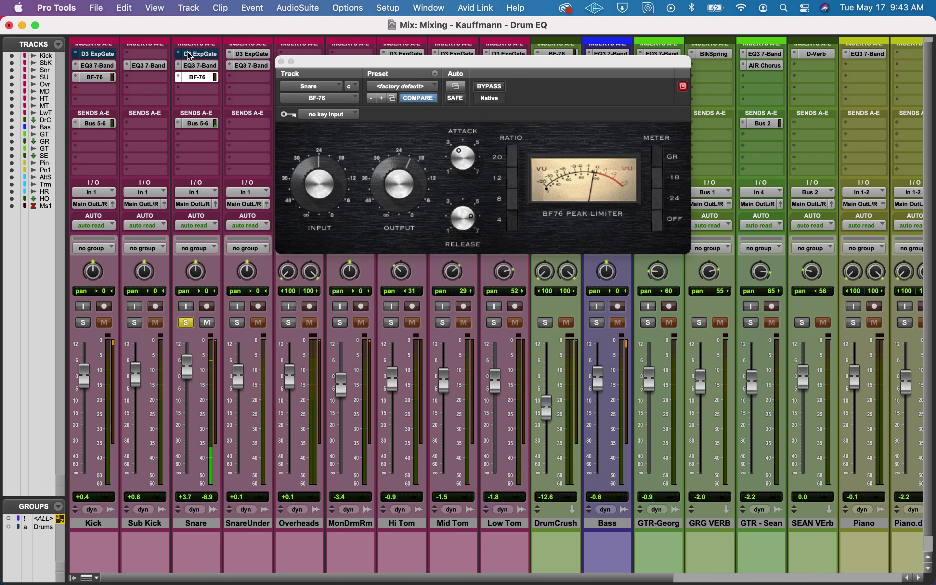
Step: Compare the Snare with its BF-76 bypassed and active, close the plug-in, and unsolo the track
{"action": "left_click", "coordinate": [490, 87]}
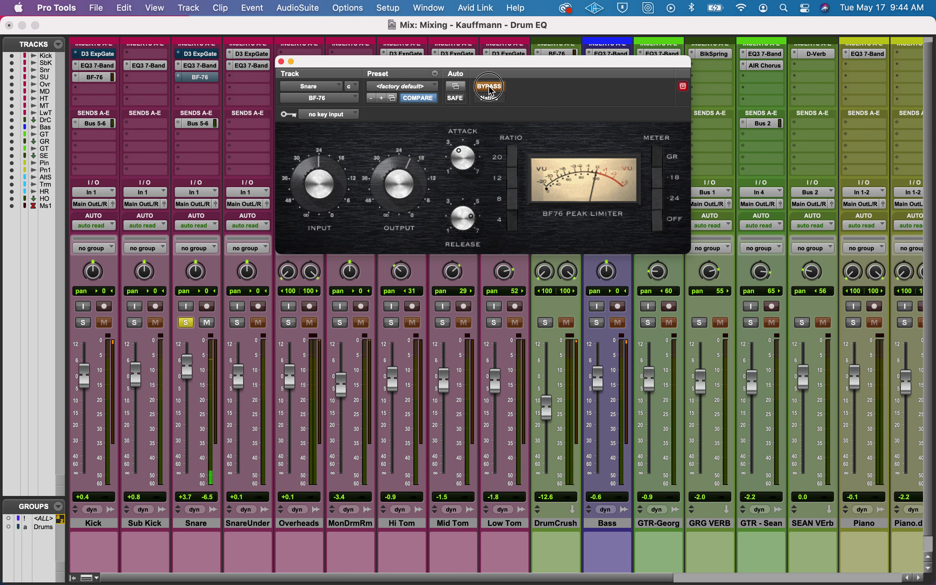
{"action": "left_click", "coordinate": [490, 87]}
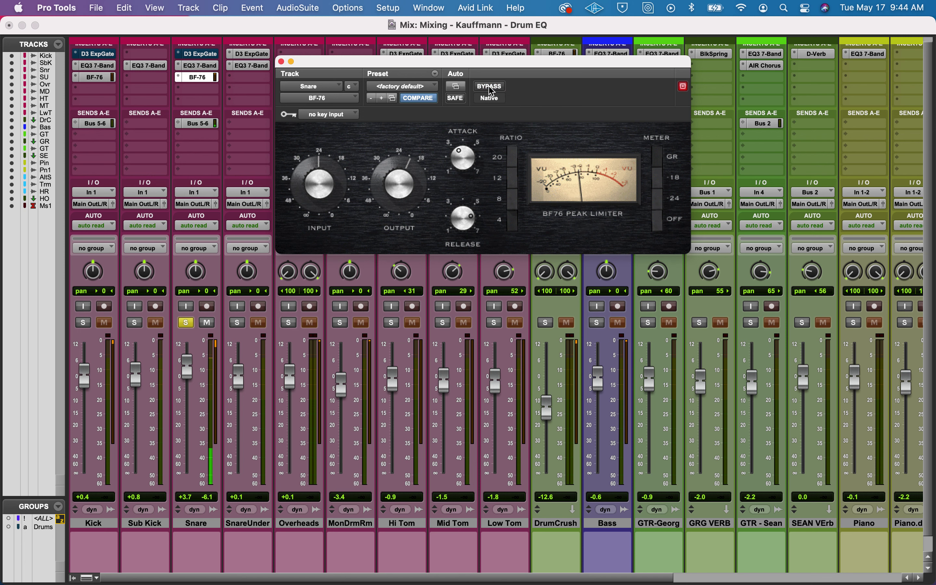
{"action": "left_click", "coordinate": [281, 61]}
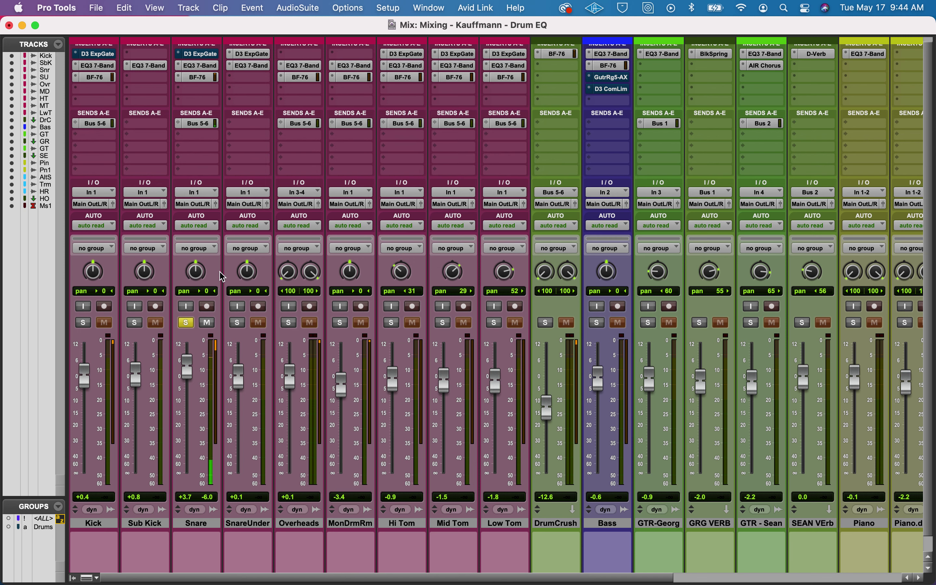
{"action": "left_click", "coordinate": [188, 322]}
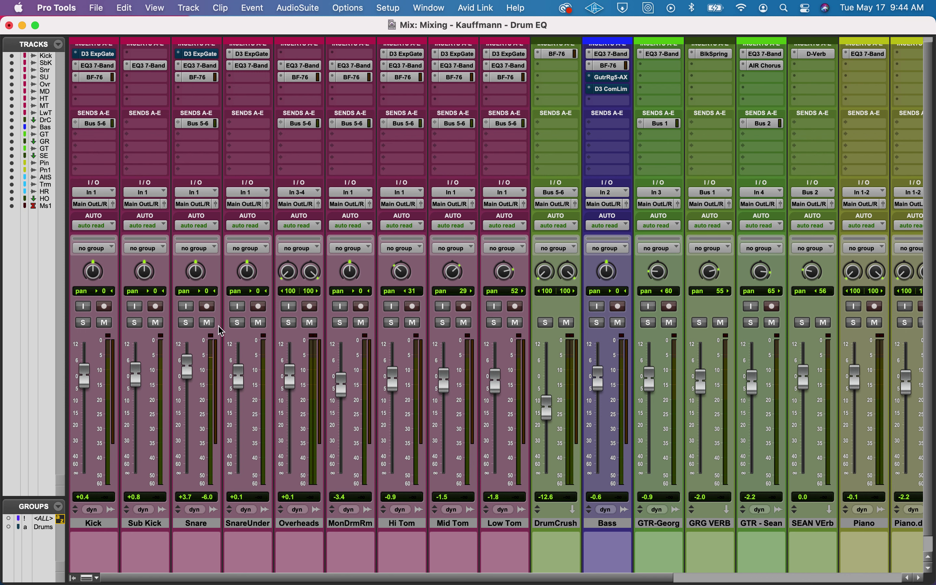
Step: Open the BF-76 on the Overheads track and solo the Overheads during playback
{"action": "scroll", "coordinate": [230, 337], "scroll_direction": "up", "scroll_amount": 1}
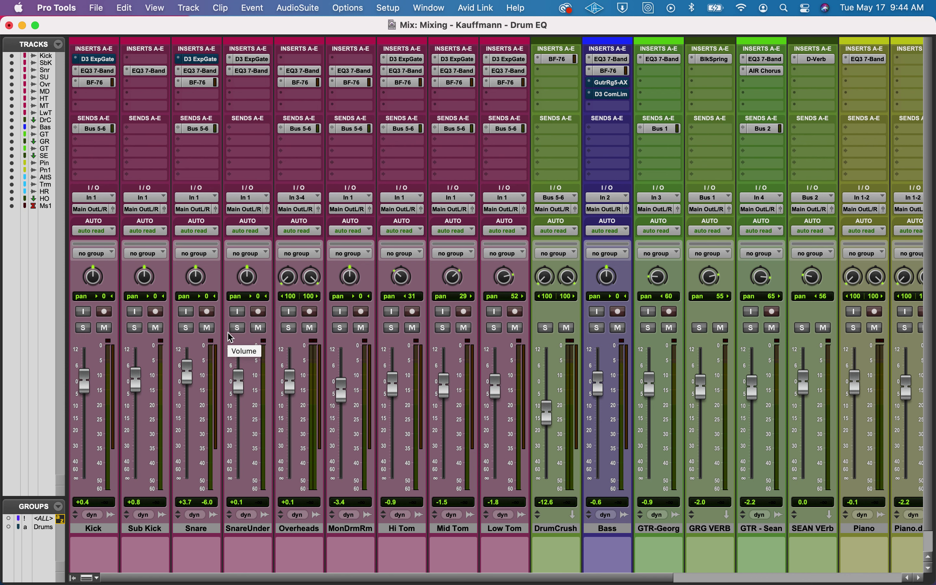
{"action": "left_click", "coordinate": [304, 527]}
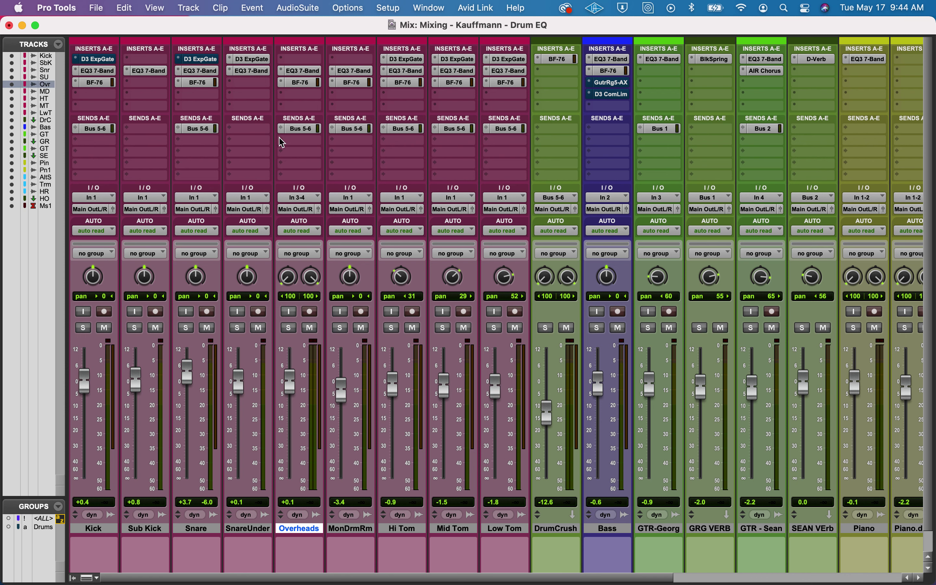
{"action": "left_click", "coordinate": [300, 82]}
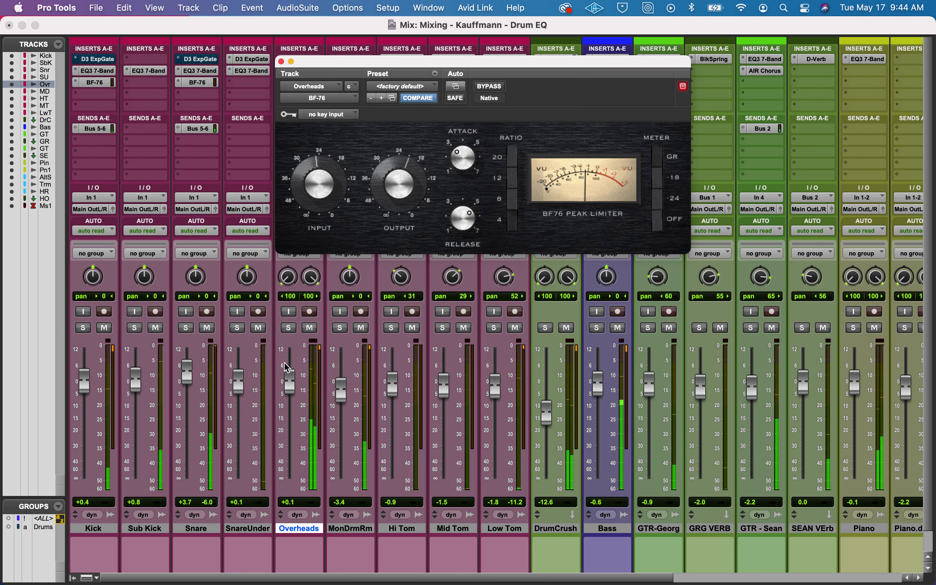
{"action": "left_click", "coordinate": [290, 328]}
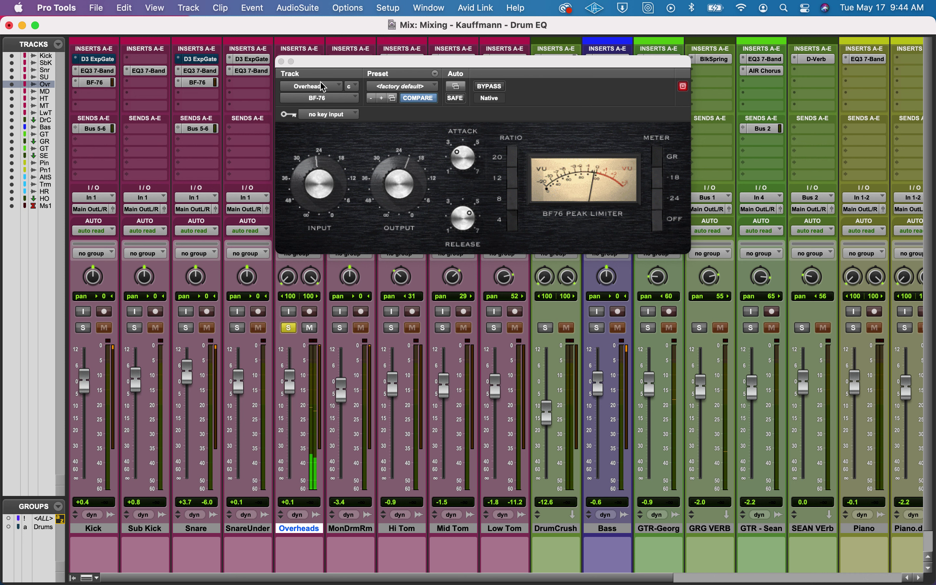
Step: Compare the Overheads with the BF-76 bypassed and active, close the plug-in, and unsolo the track
{"action": "left_click", "coordinate": [484, 89]}
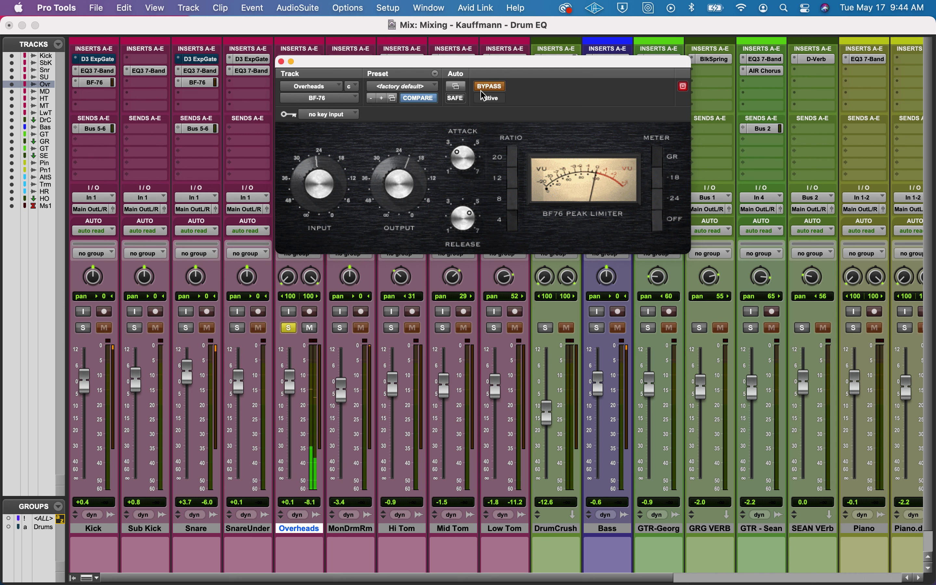
{"action": "left_click", "coordinate": [484, 89]}
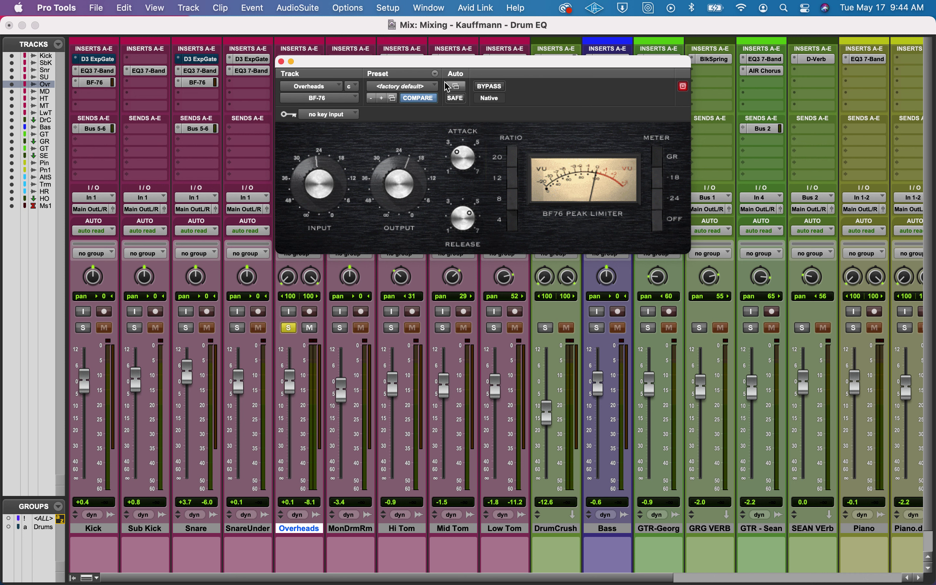
{"action": "left_click", "coordinate": [493, 88]}
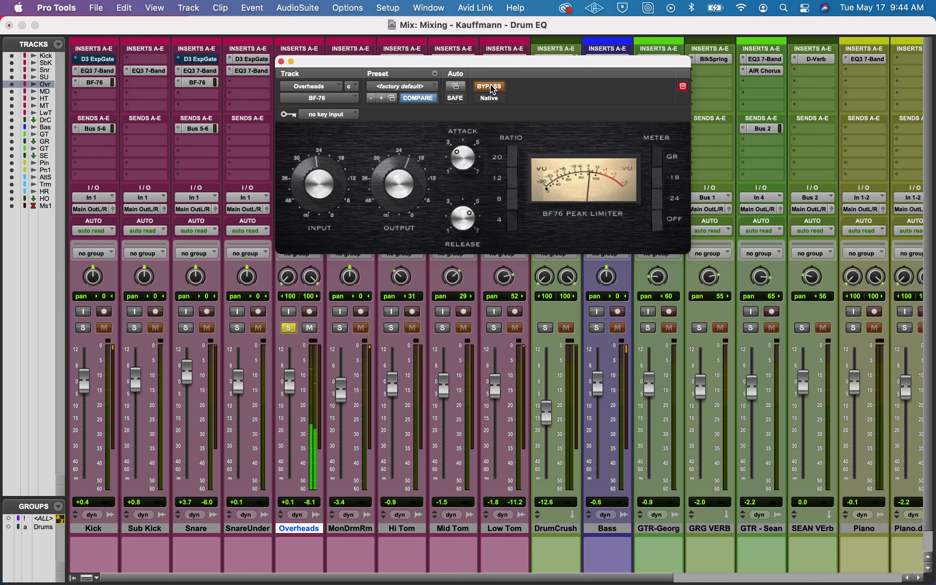
{"action": "left_click", "coordinate": [281, 62]}
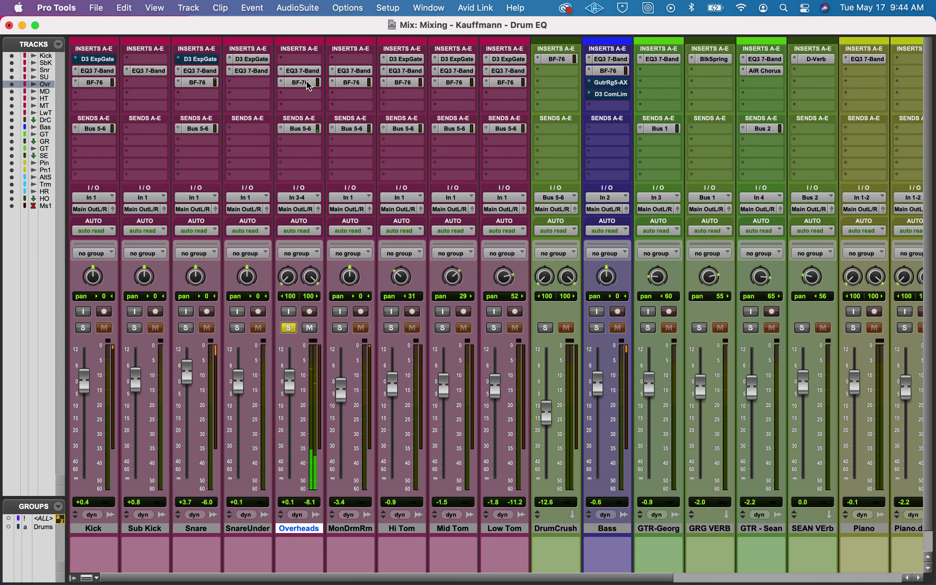
{"action": "left_click", "coordinate": [291, 329]}
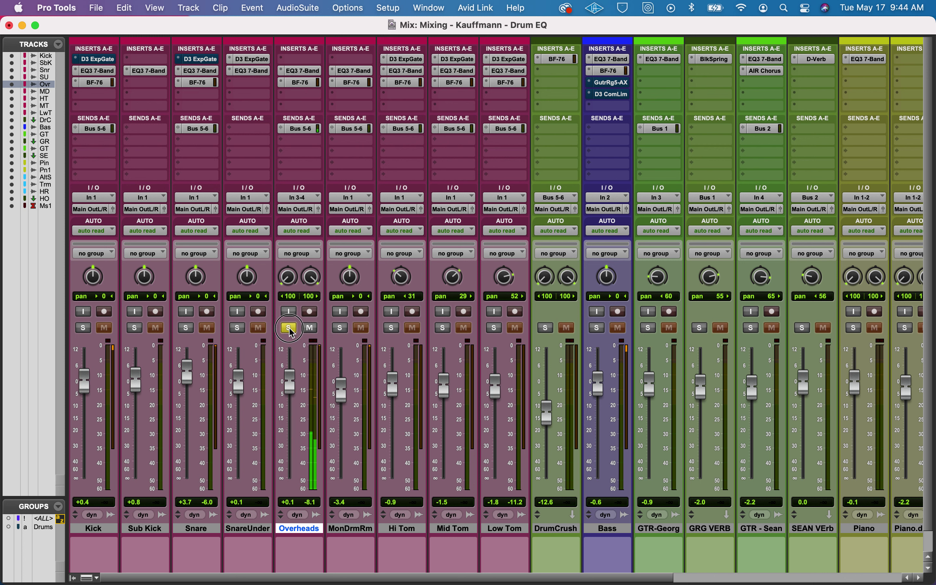
Step: Solo the MonDrmRm track, bypass its BF-76 during playback, and open the plug-in to take it out of bypass
{"action": "left_click", "coordinate": [341, 328]}
{"action": "left_click", "coordinate": [356, 83]}
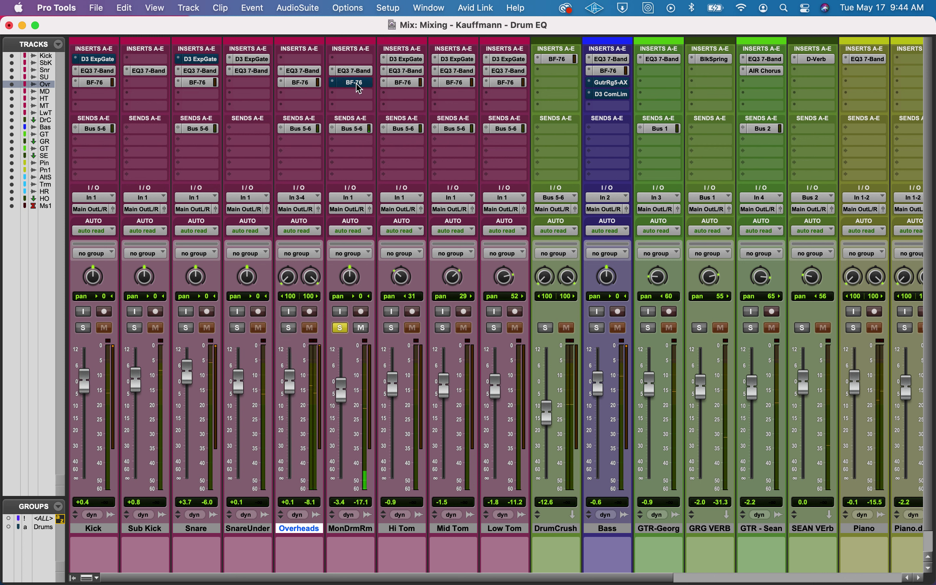
{"action": "left_click", "coordinate": [356, 83]}
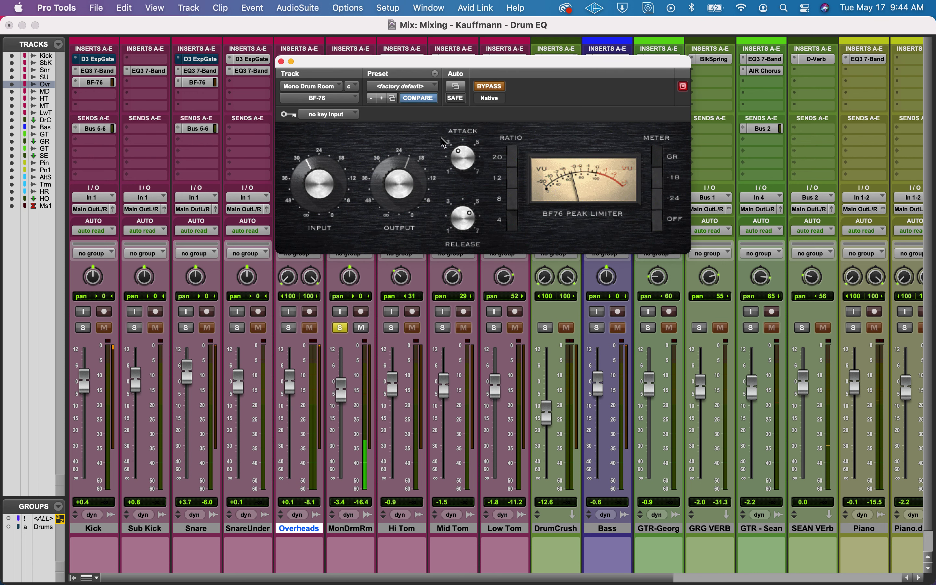
{"action": "left_click", "coordinate": [489, 87]}
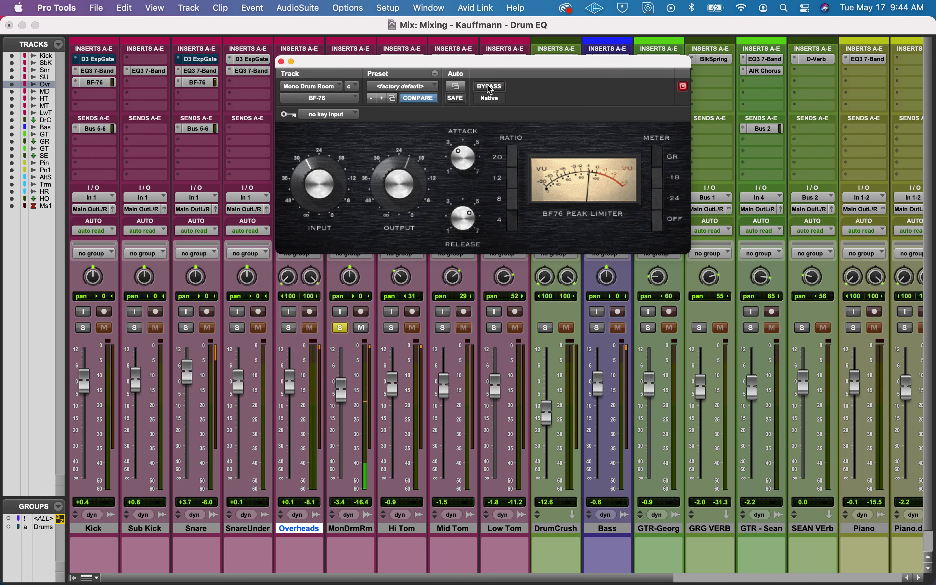
Step: Close the drum room's BF-76 and unsolo the MonDrmRm track
{"action": "left_click", "coordinate": [281, 62]}
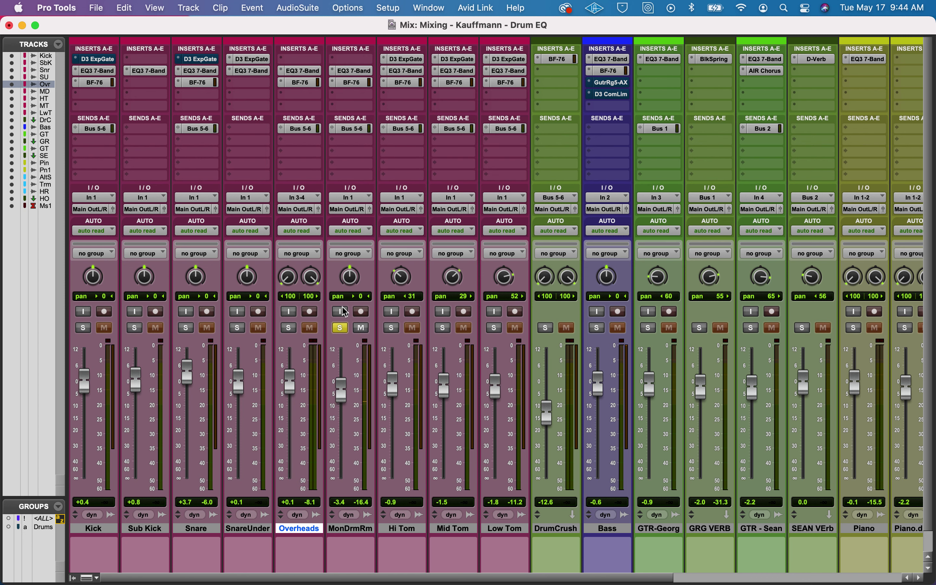
{"action": "left_click", "coordinate": [340, 328]}
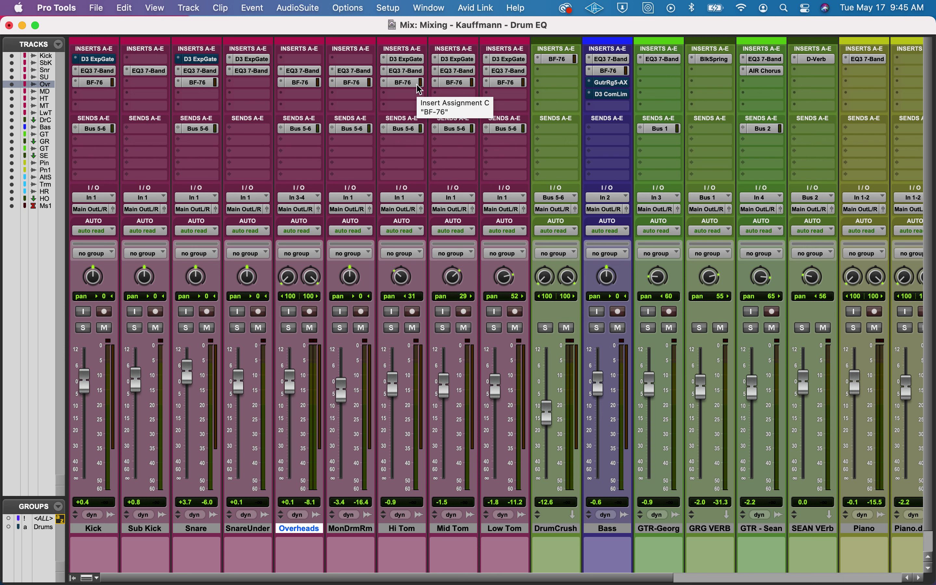
Step: Switch to the Edit window and play the session from the tom hits at about bar 41
{"action": "key", "text": "super+equal"}
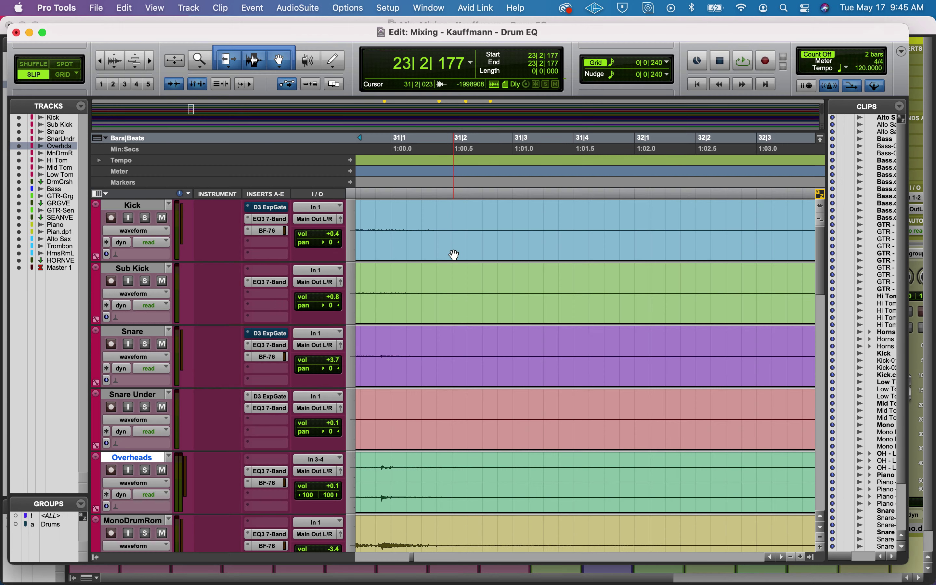
{"action": "key", "text": "super+bracketleft"}
{"action": "key", "text": "super+bracketleft"}
{"action": "key", "text": "super+bracketleft"}
{"action": "key", "text": "super+bracketleft"}
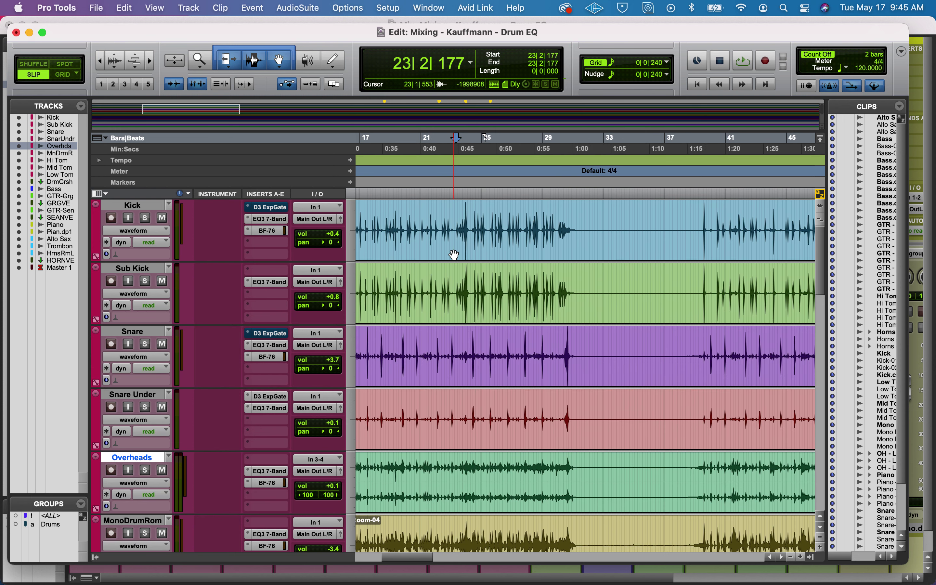
{"action": "key", "text": "super+bracketleft"}
{"action": "scroll", "coordinate": [499, 448], "scroll_direction": "down", "scroll_amount": 10}
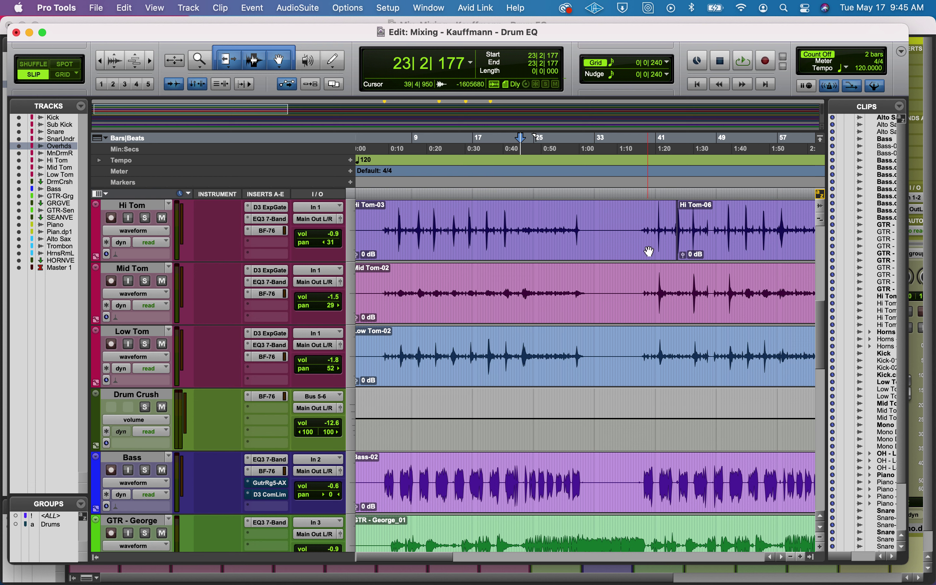
{"action": "left_click", "coordinate": [658, 217]}
{"action": "key", "text": "space"}
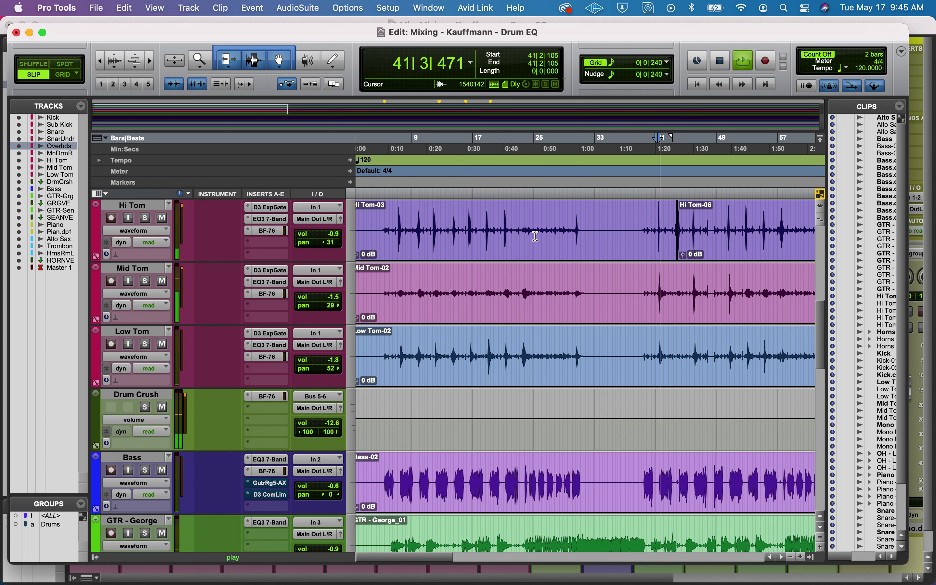
Step: Stop playback, solo the Hi Tom, Mid Tom and Low Tom tracks, and play them with their compressors active
{"action": "key", "text": "space"}
{"action": "left_click", "coordinate": [150, 218]}
{"action": "left_click", "coordinate": [145, 281]}
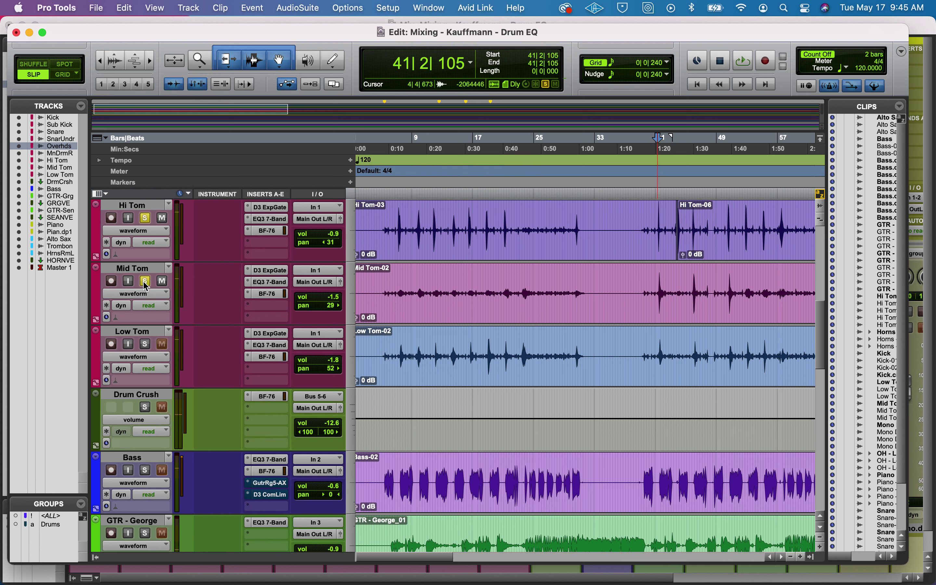
{"action": "left_click", "coordinate": [147, 343]}
{"action": "key", "text": "space"}
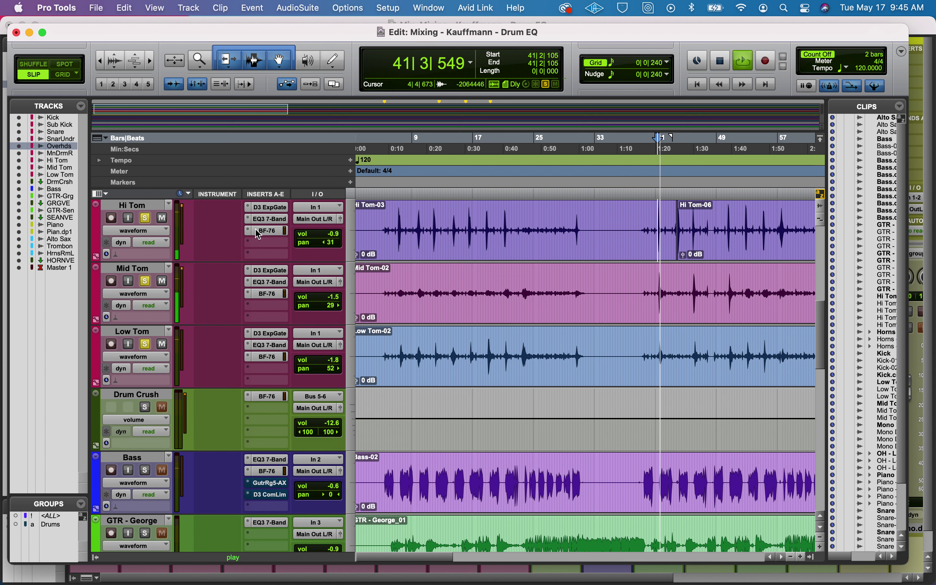
Step: Bypass the BF-76 on the Hi Tom, Mid Tom and Low Tom tracks and play the same tom passage
{"action": "key", "text": "space"}
{"action": "left_click", "coordinate": [269, 231], "text": "super"}
{"action": "left_click", "coordinate": [266, 295], "text": "super"}
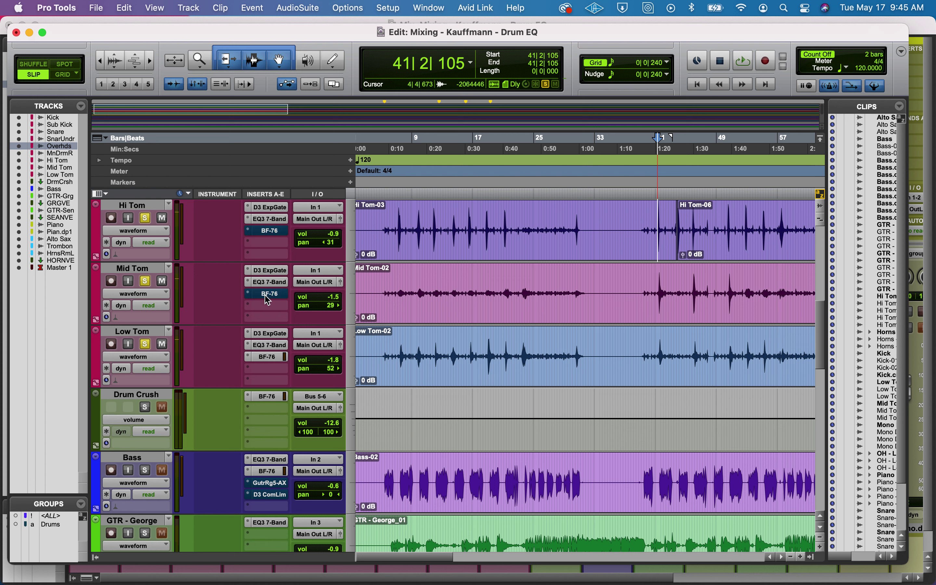
{"action": "left_click", "coordinate": [277, 356], "text": "super"}
{"action": "key", "text": "space"}
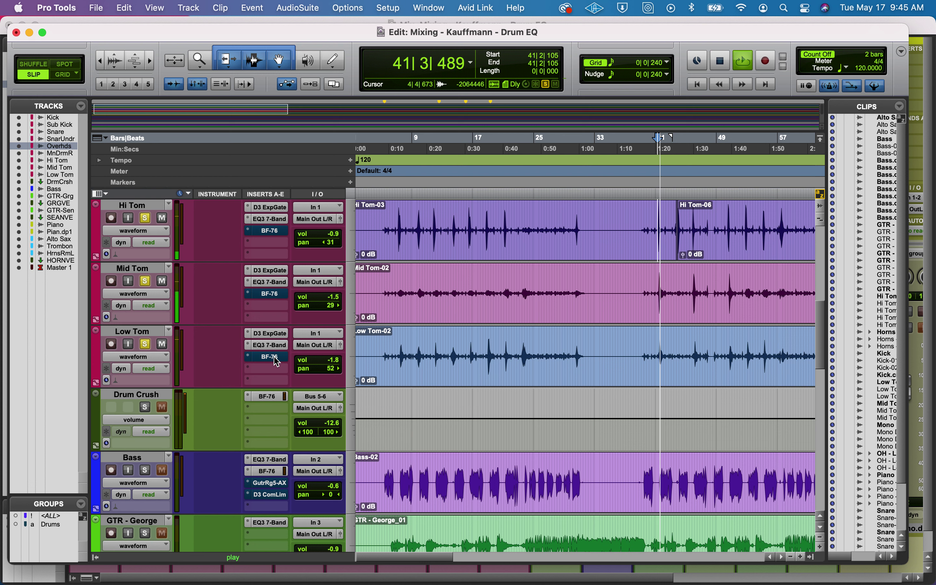
Step: Take the BF-76 on all three tom tracks out of bypass, replay the passage, and stop
{"action": "key", "text": "space"}
{"action": "left_click", "coordinate": [277, 359], "text": "super"}
{"action": "left_click", "coordinate": [277, 296], "text": "super"}
{"action": "left_click", "coordinate": [275, 233], "text": "super"}
{"action": "key", "text": "space"}
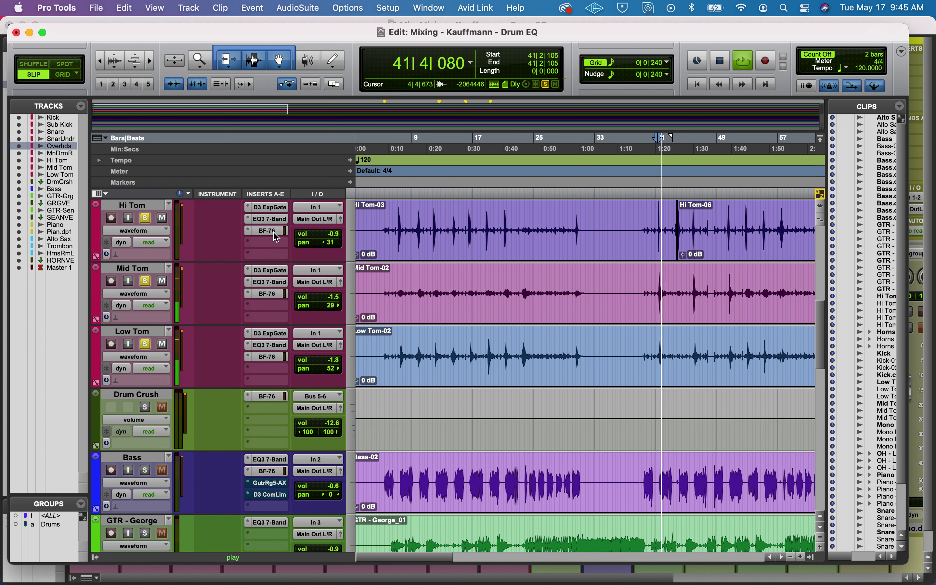
{"action": "key", "text": "space"}
Step: Unsolo the three tom tracks and play the passage briefly within the full mix
{"action": "left_click", "coordinate": [145, 218]}
{"action": "left_click", "coordinate": [145, 281]}
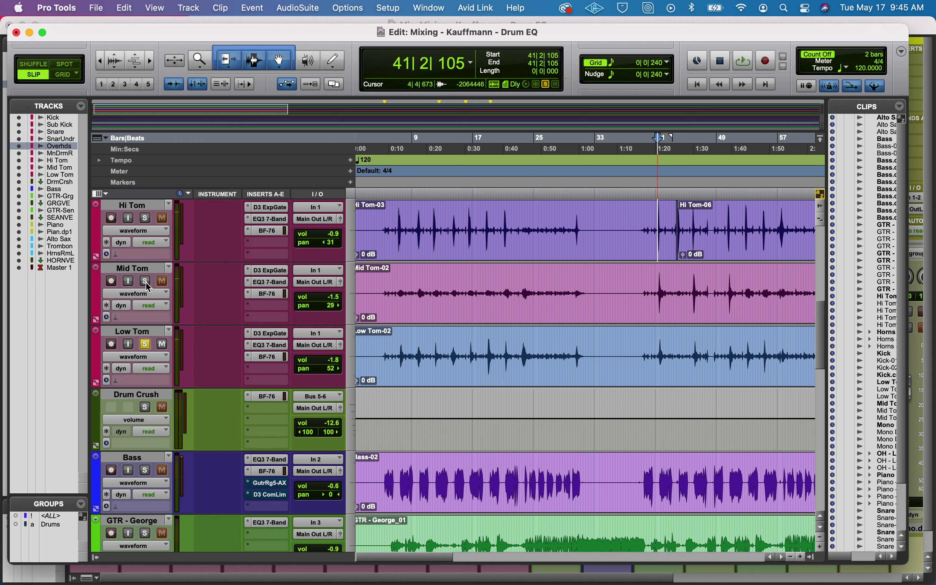
{"action": "left_click", "coordinate": [146, 345]}
{"action": "key", "text": "space"}
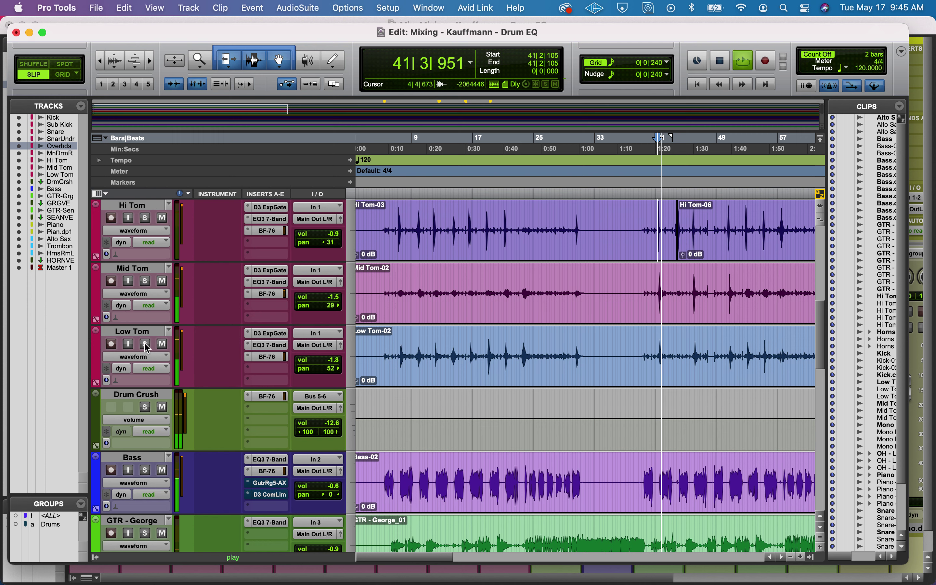
{"action": "key", "text": "space"}
Step: In the Mix window, select the DrumCrush track and instead the guitar track with AIR Chorus, and return to the Edit window
{"action": "scroll", "coordinate": [234, 446], "scroll_direction": "down", "scroll_amount": 5}
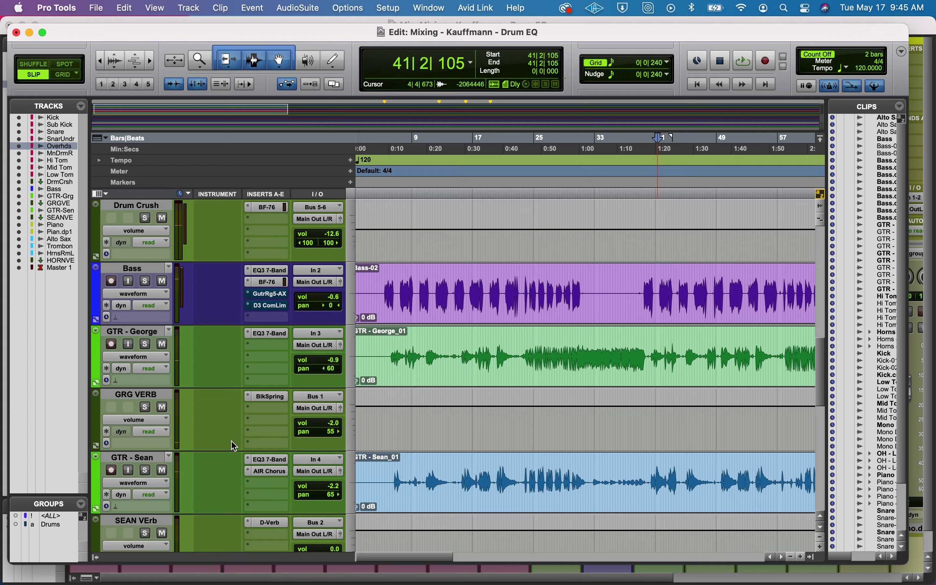
{"action": "key", "text": "super+equal"}
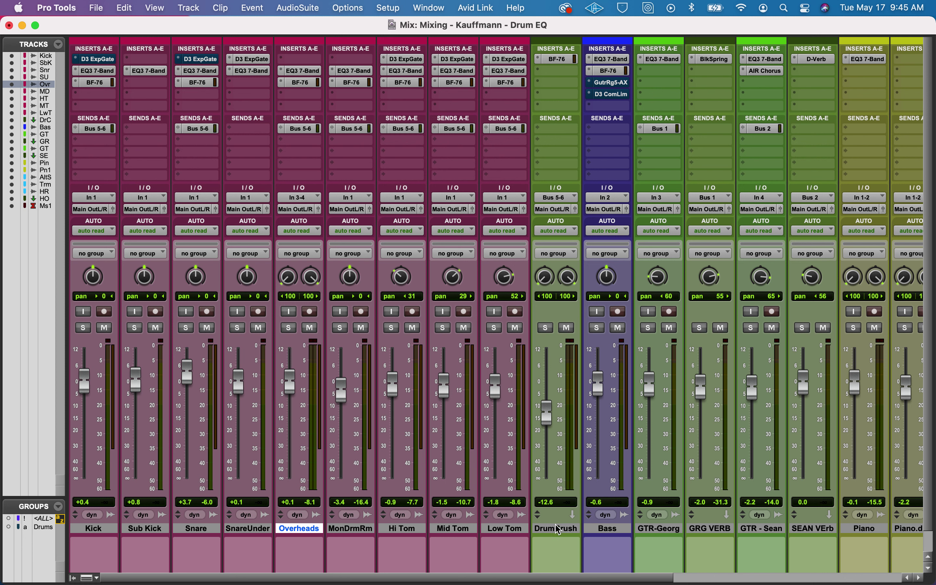
{"action": "left_click", "coordinate": [560, 532]}
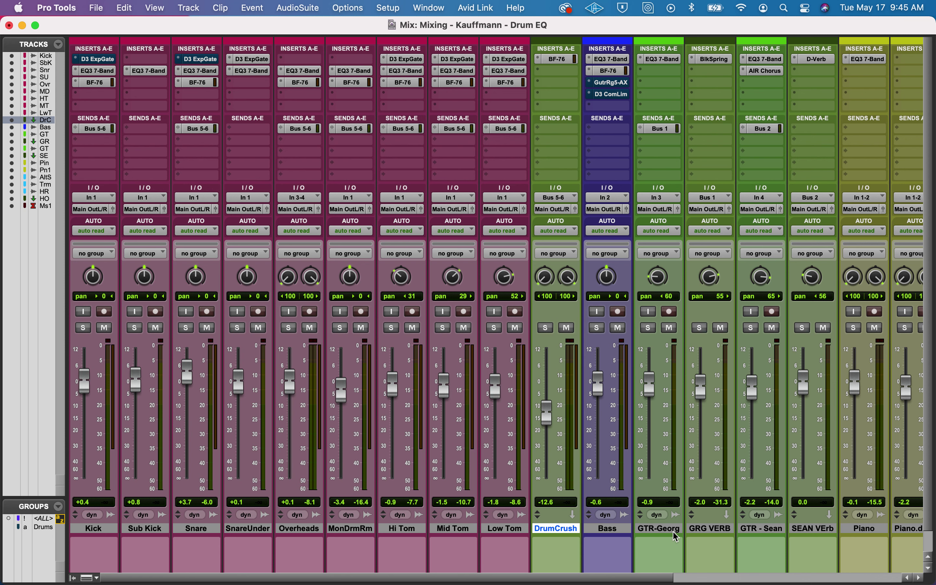
{"action": "scroll", "coordinate": [676, 537], "scroll_direction": "right", "scroll_amount": 5}
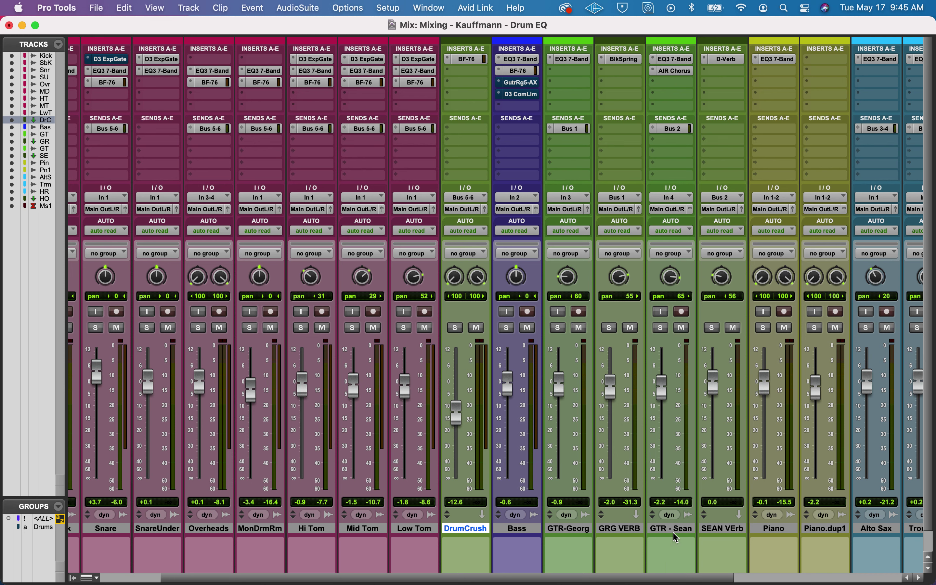
{"action": "left_click", "coordinate": [678, 533]}
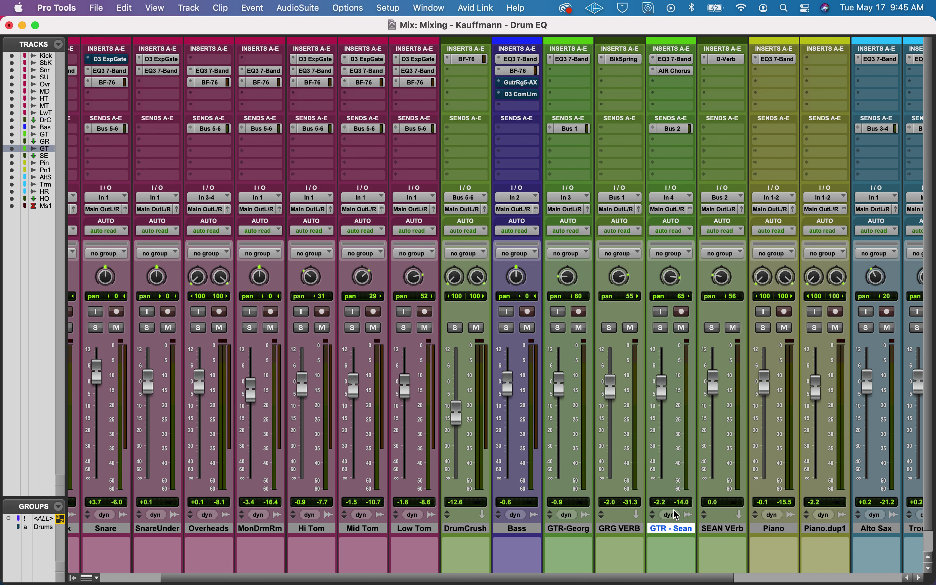
{"action": "key", "text": "super+equal"}
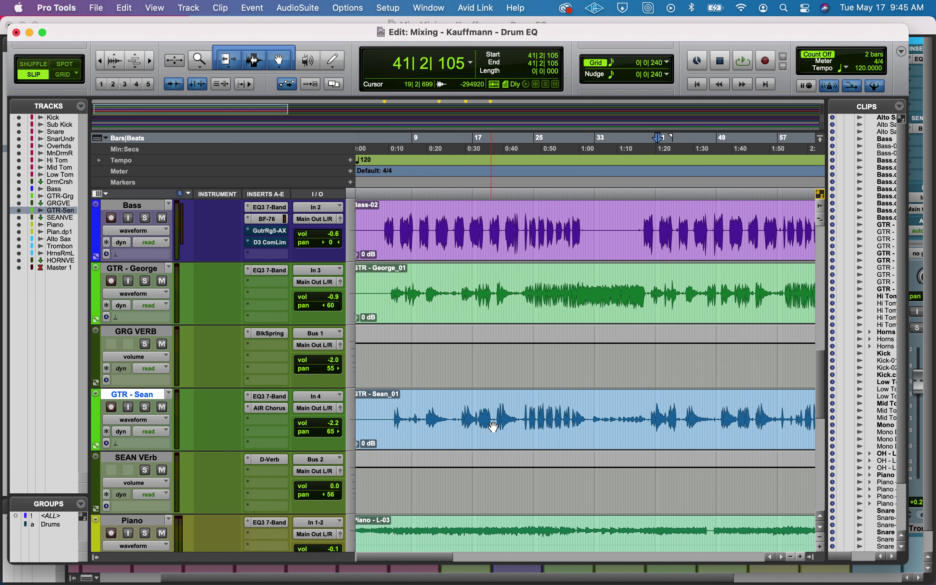
Step: Play from about bar 15, solo the selected guitar track, and audition it alone
{"action": "left_click", "coordinate": [463, 408]}
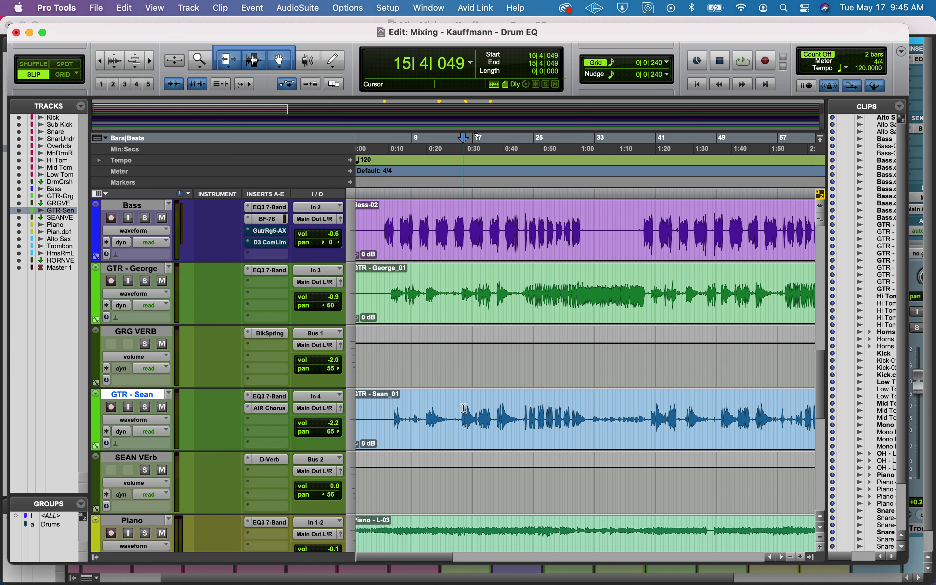
{"action": "key", "text": "space"}
{"action": "key", "text": "space"}
{"action": "left_click", "coordinate": [145, 407]}
{"action": "key", "text": "space"}
{"action": "key", "text": "space"}
Step: Play the soloed guitar from about bar 60 and stop playback
{"action": "scroll", "coordinate": [522, 440], "scroll_direction": "right", "scroll_amount": 5}
{"action": "left_click", "coordinate": [557, 406]}
{"action": "key", "text": "space"}
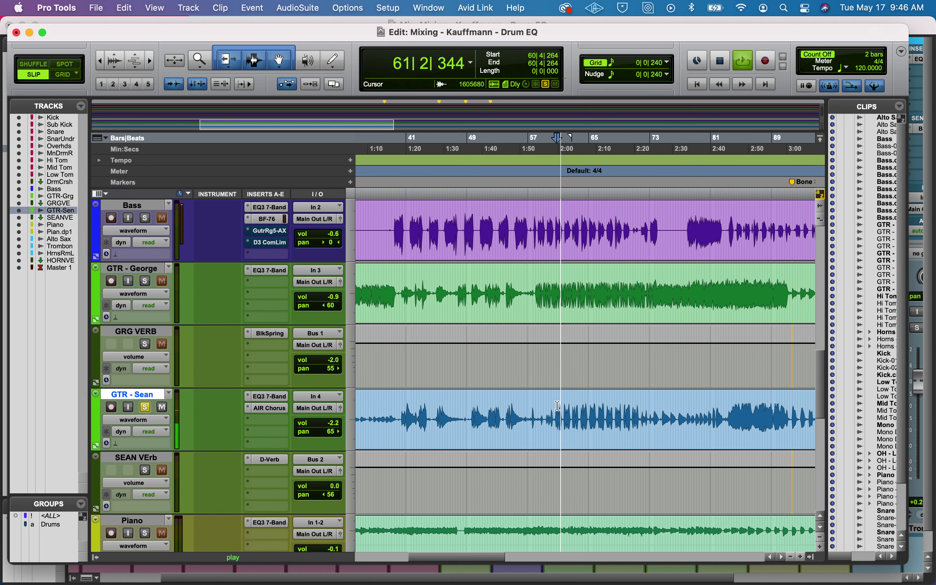
{"action": "key", "text": "space"}
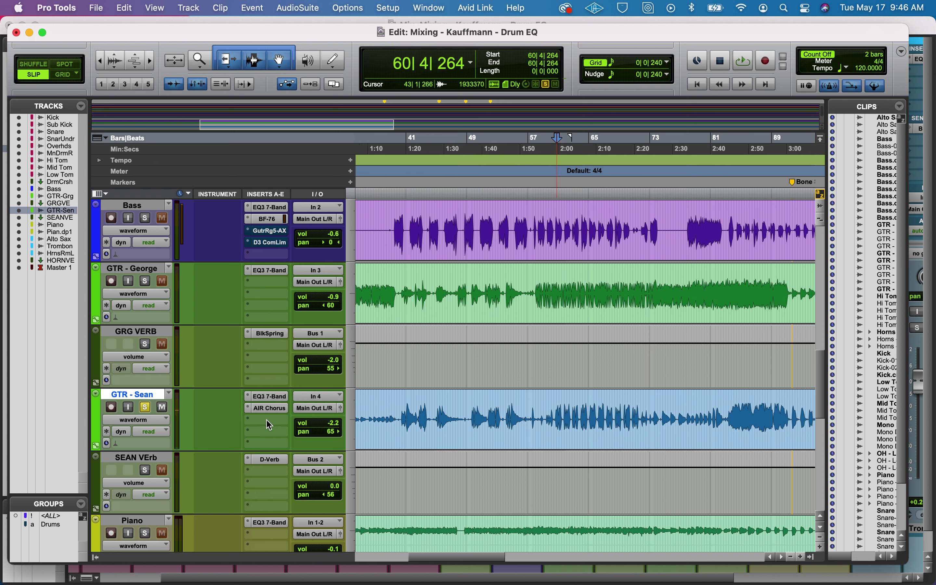
Step: Insert the BF-76 (mono) dynamics plug-in after AIR Chorus on the soloed guitar track
{"action": "left_click", "coordinate": [267, 420]}
{"action": "mouse_move", "coordinate": [330, 420]}
{"action": "mouse_move", "coordinate": [380, 421]}
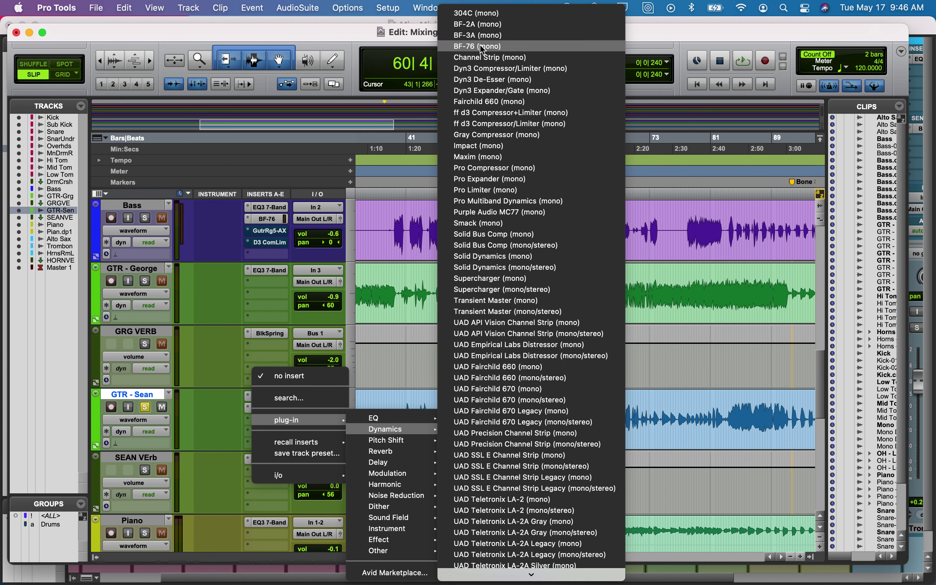
{"action": "left_click", "coordinate": [479, 46]}
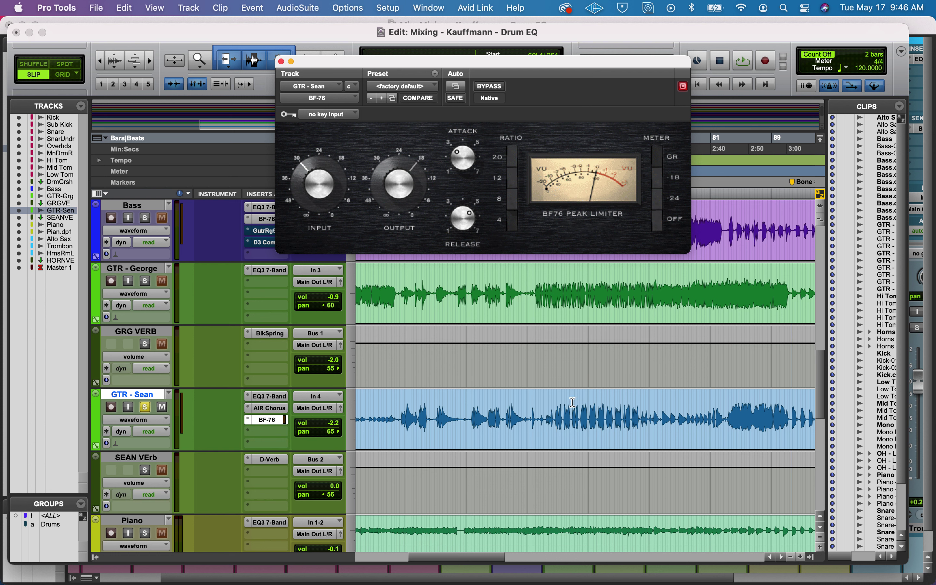
Step: Audition the guitar through the BF-76 and raise its Input to between the 30 and 24 marks
{"action": "key", "text": "space"}
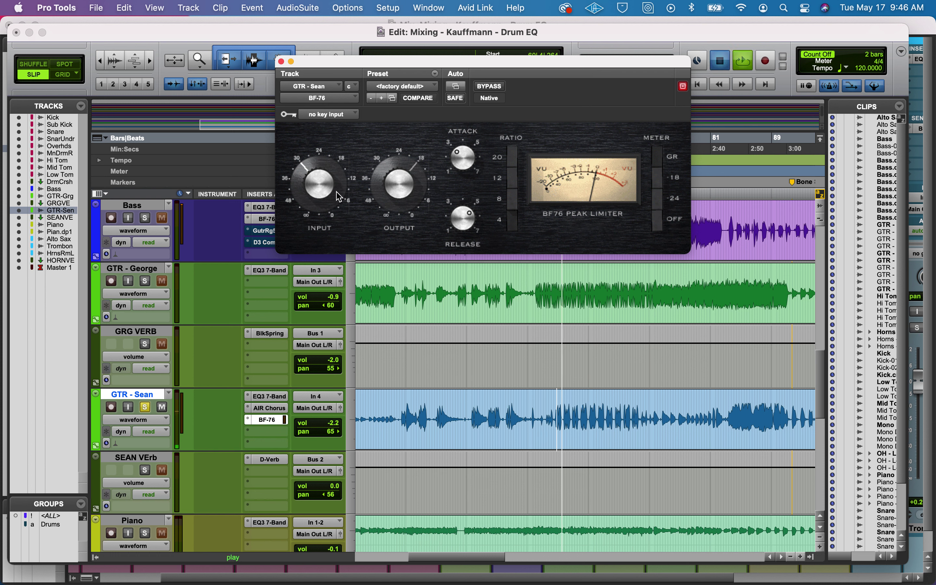
{"action": "key", "text": "space"}
{"action": "left_click_drag", "start_coordinate": [339, 196], "coordinate": [322, 184]}
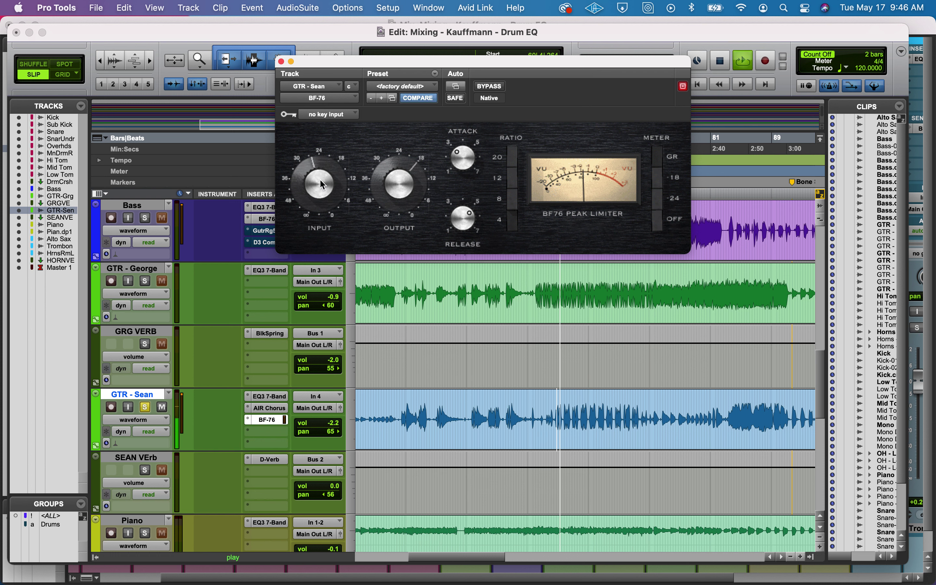
Step: Compare the guitar with its BF-76 bypassed and active during playback, leave it active, and stop playback
{"action": "left_click", "coordinate": [491, 86]}
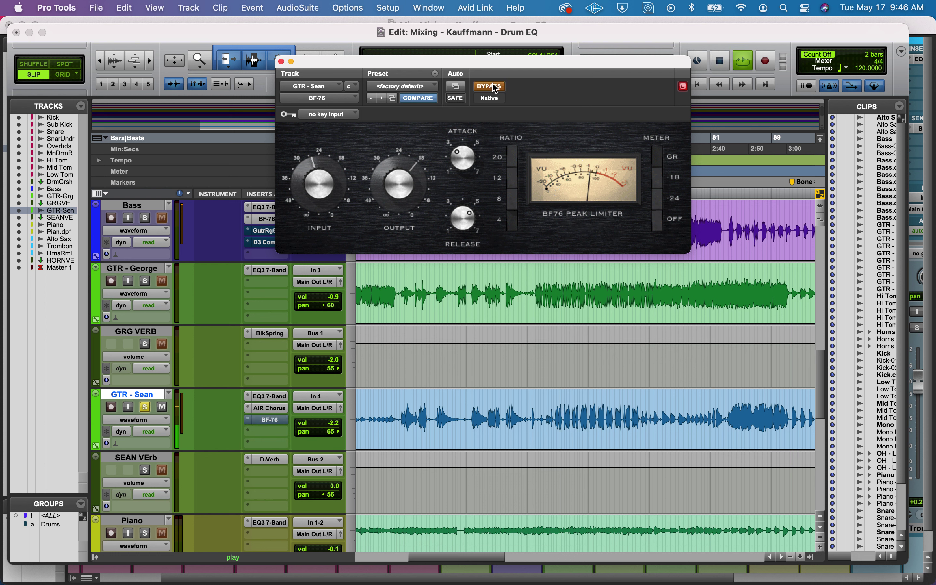
{"action": "left_click", "coordinate": [495, 86]}
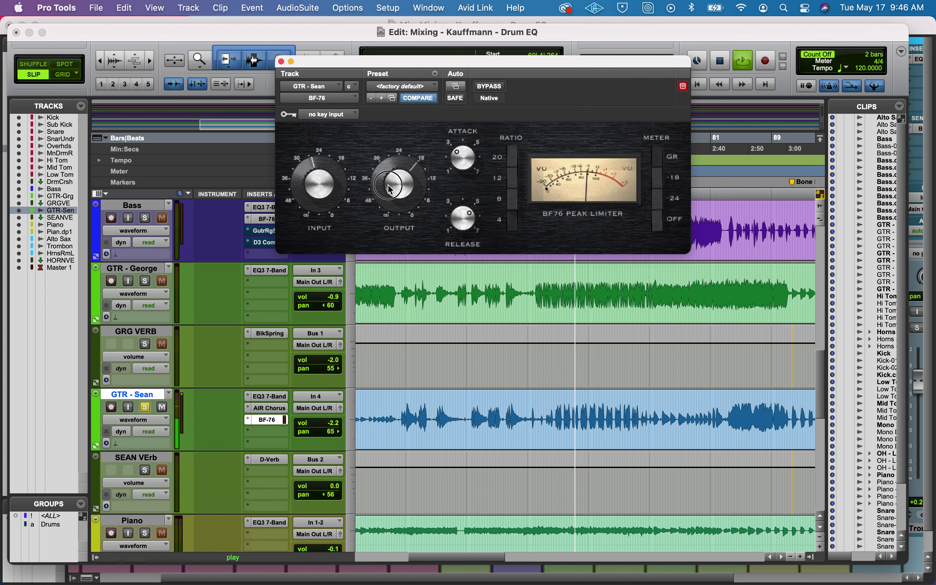
{"action": "key", "text": "space"}
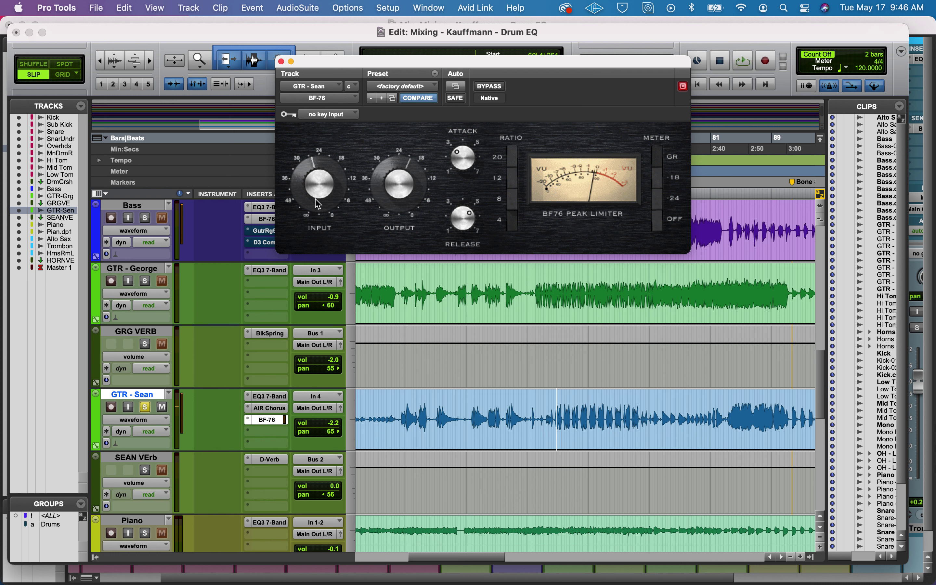
{"action": "key", "text": "space"}
{"action": "left_click", "coordinate": [495, 87]}
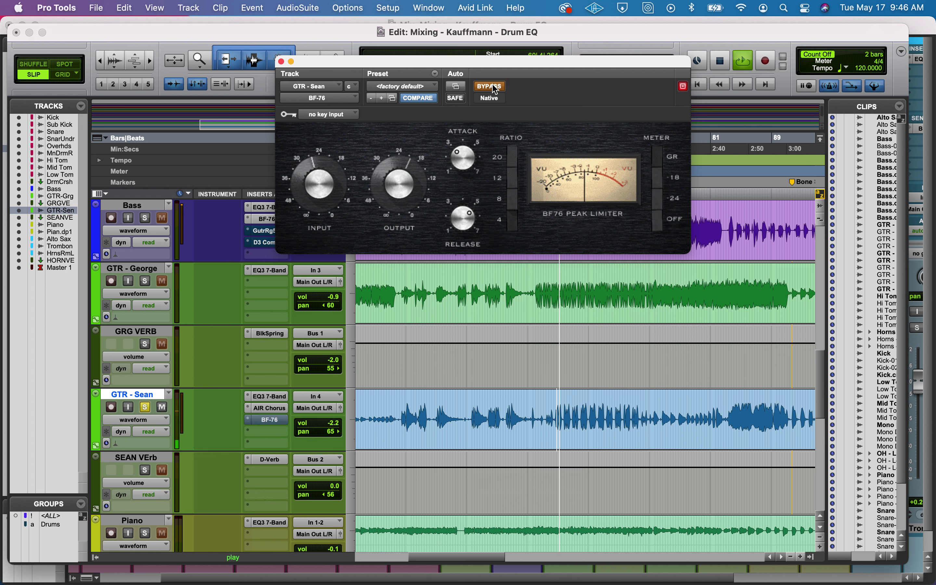
{"action": "left_click", "coordinate": [489, 86]}
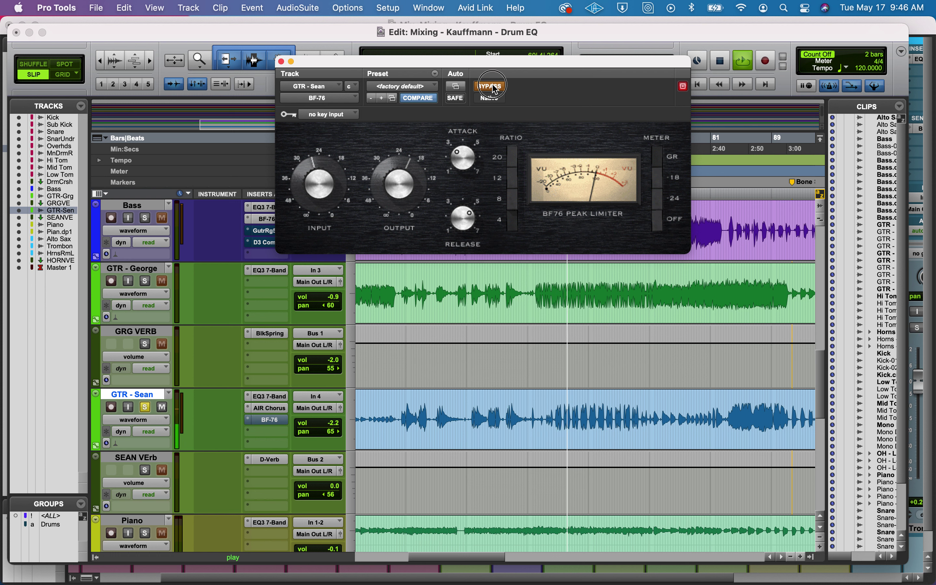
{"action": "left_click", "coordinate": [557, 411]}
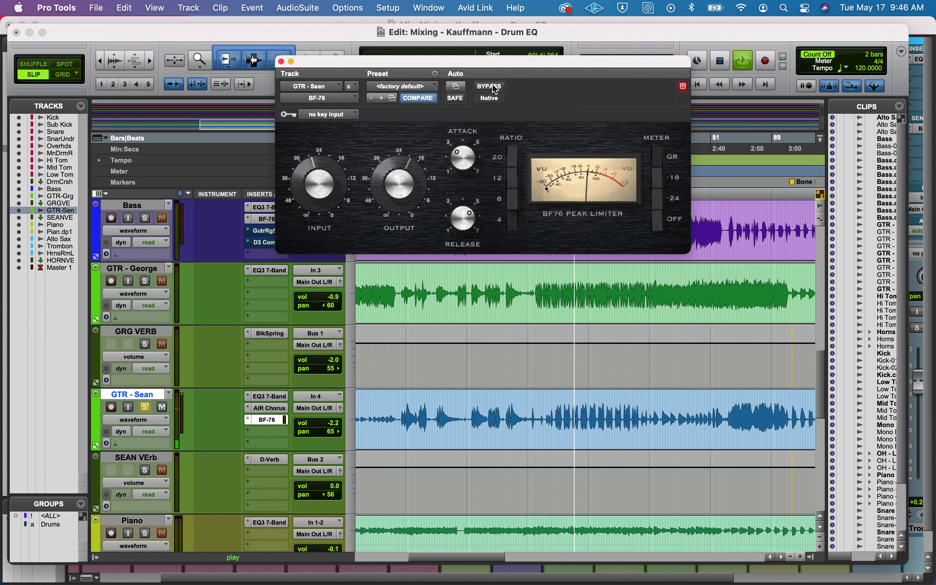
{"action": "key", "text": "space"}
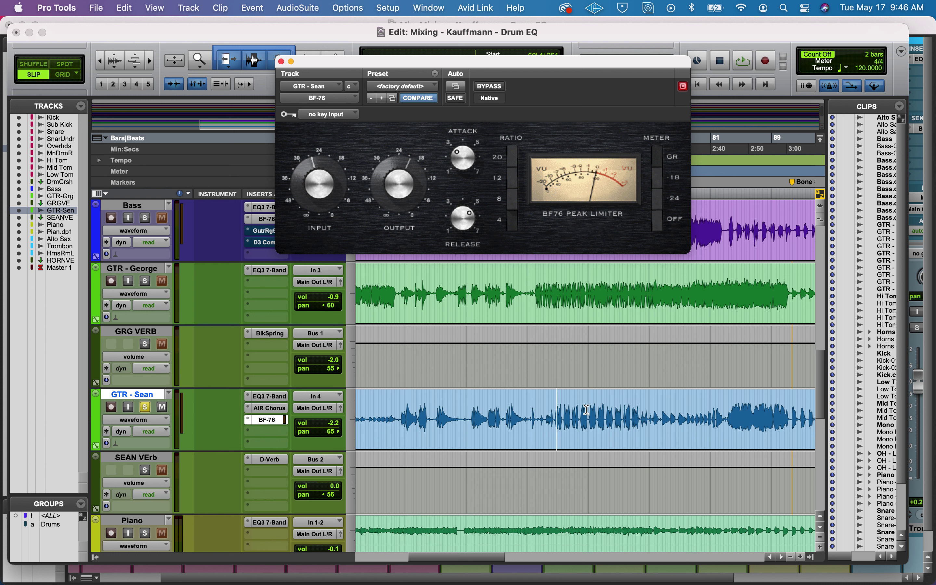
Step: Play the compressed guitar from about bar 71 and from about bar 78
{"action": "left_click", "coordinate": [641, 411]}
{"action": "key", "text": "space"}
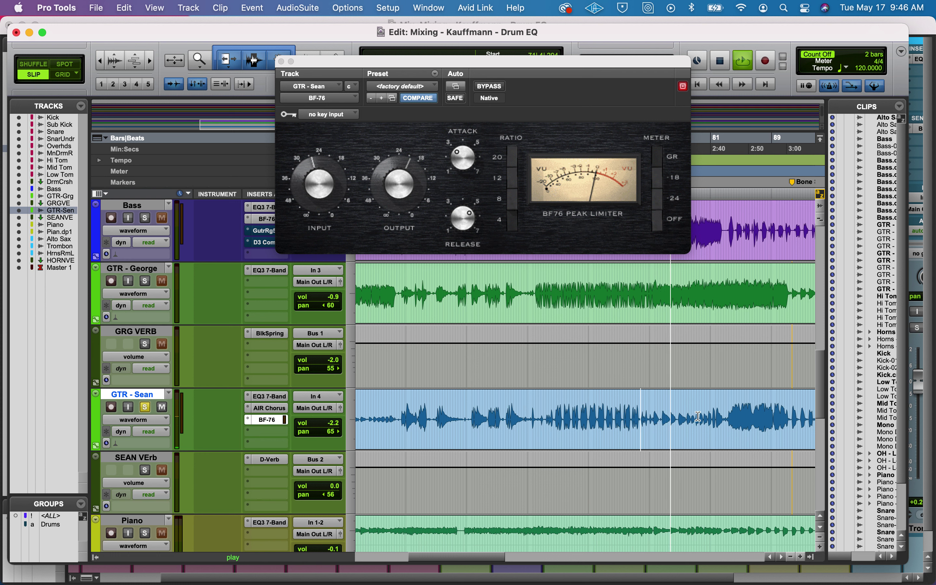
{"action": "left_click", "coordinate": [693, 405]}
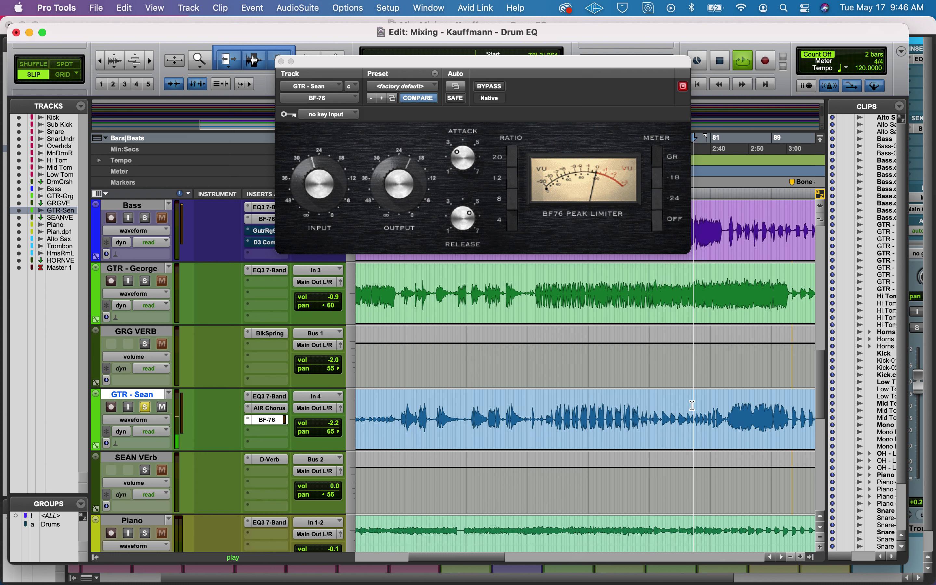
Step: Stop the playback, audition the compressed guitar again from about bar 61, and stop it
{"action": "key", "text": "space"}
{"action": "left_click_drag", "start_coordinate": [315, 187], "coordinate": [314, 176]}
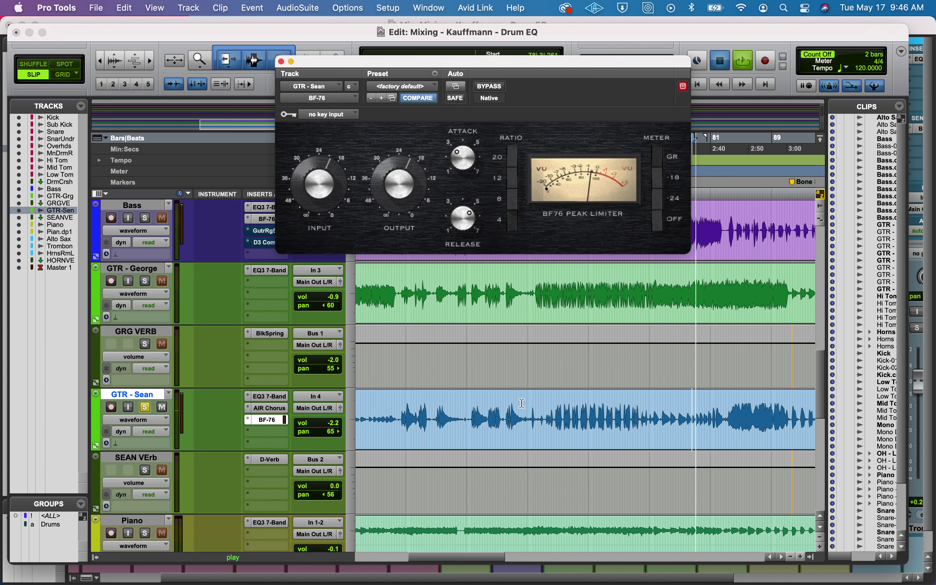
{"action": "left_click", "coordinate": [567, 399]}
{"action": "key", "text": "space"}
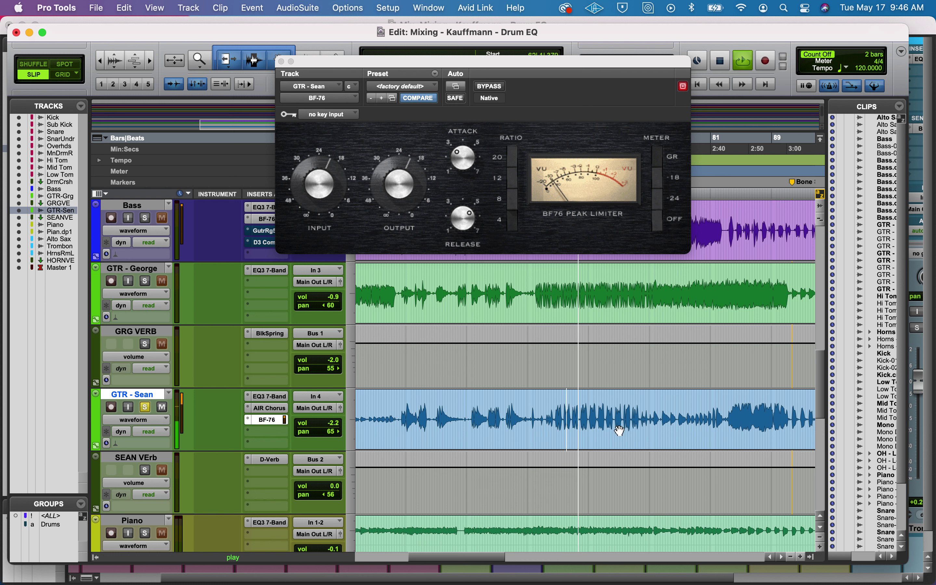
{"action": "key", "text": "space"}
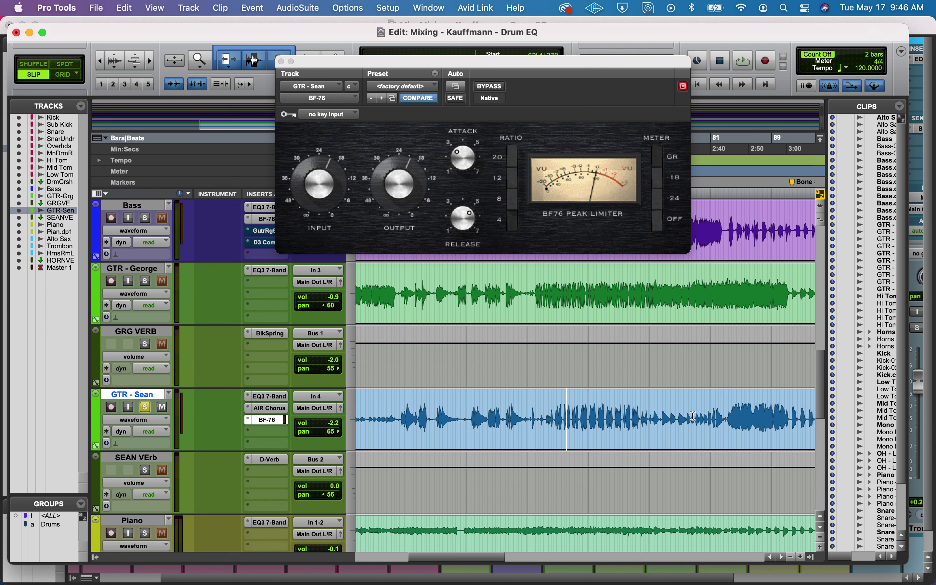
Step: Select the guitar passage from about bar 61 to 69 and play it with the BF-76 bypassed and active
{"action": "left_click_drag", "start_coordinate": [567, 412], "coordinate": [621, 404]}
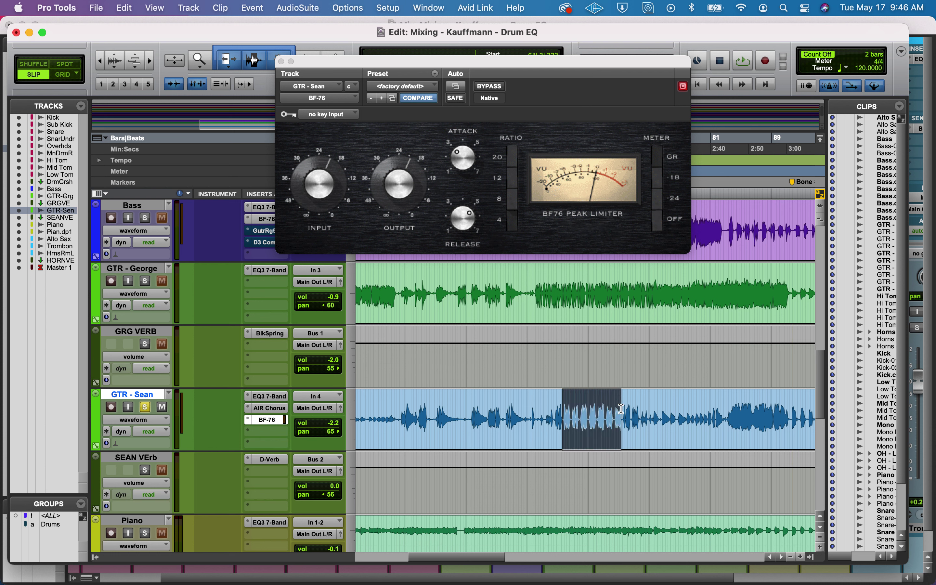
{"action": "key", "text": "space"}
{"action": "left_click", "coordinate": [487, 91]}
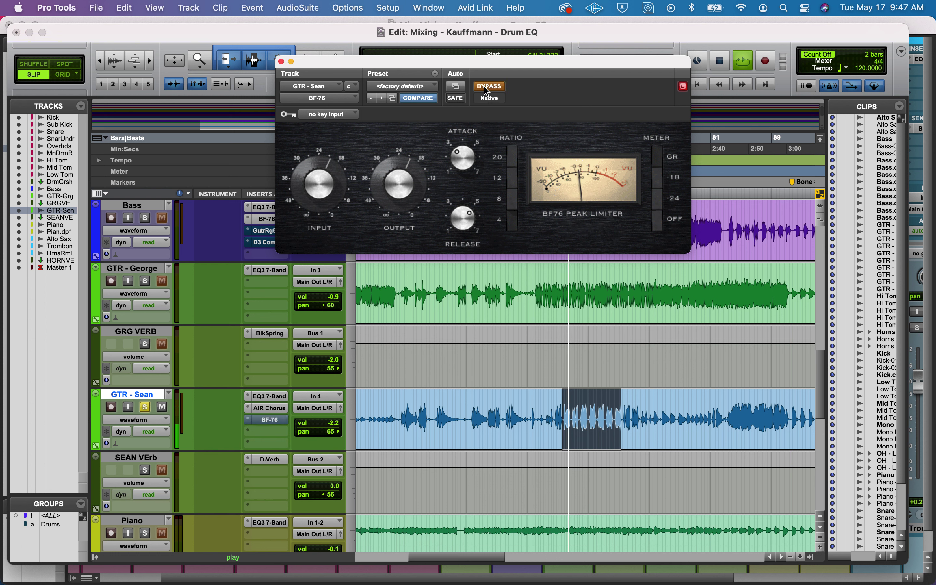
{"action": "left_click", "coordinate": [488, 91]}
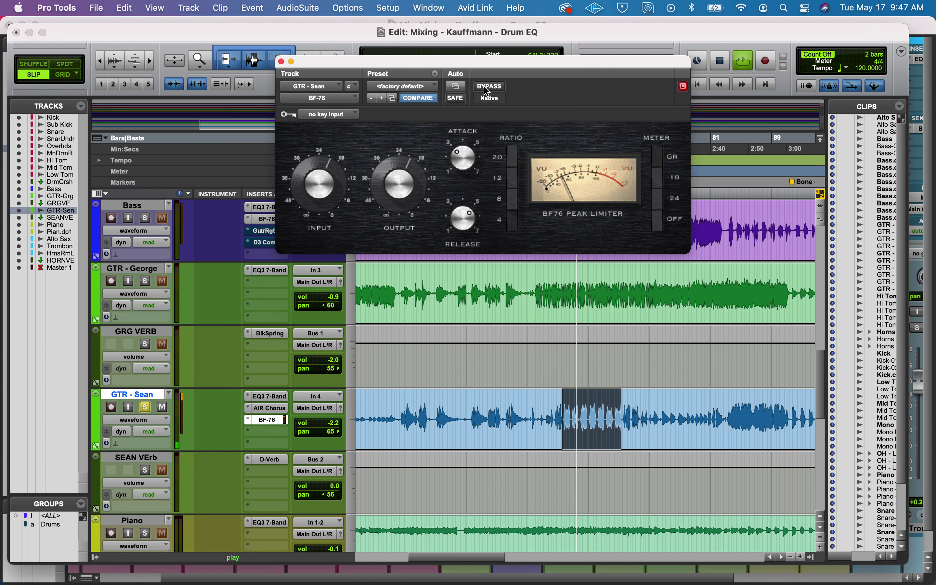
{"action": "key", "text": "space"}
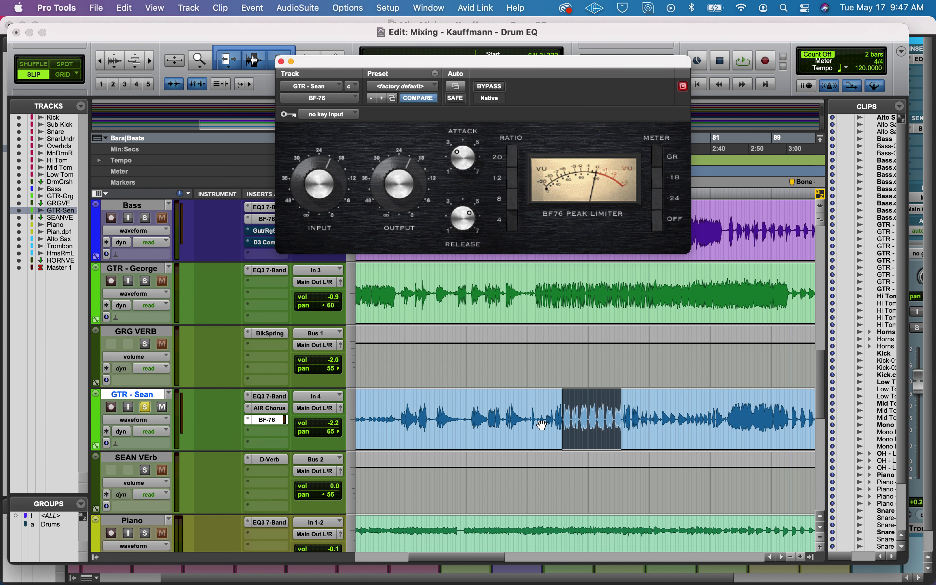
Step: Replay the selected guitar passage, toggling the BF-76 bypass for comparison, and stop playback with the plug-in bypassed
{"action": "key", "text": "space"}
{"action": "left_click", "coordinate": [495, 90]}
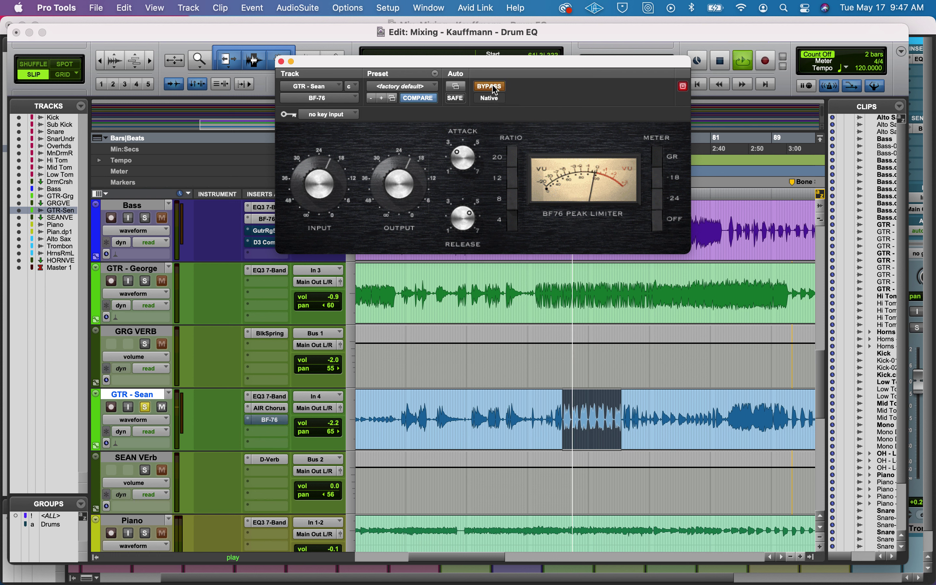
{"action": "left_click", "coordinate": [495, 90]}
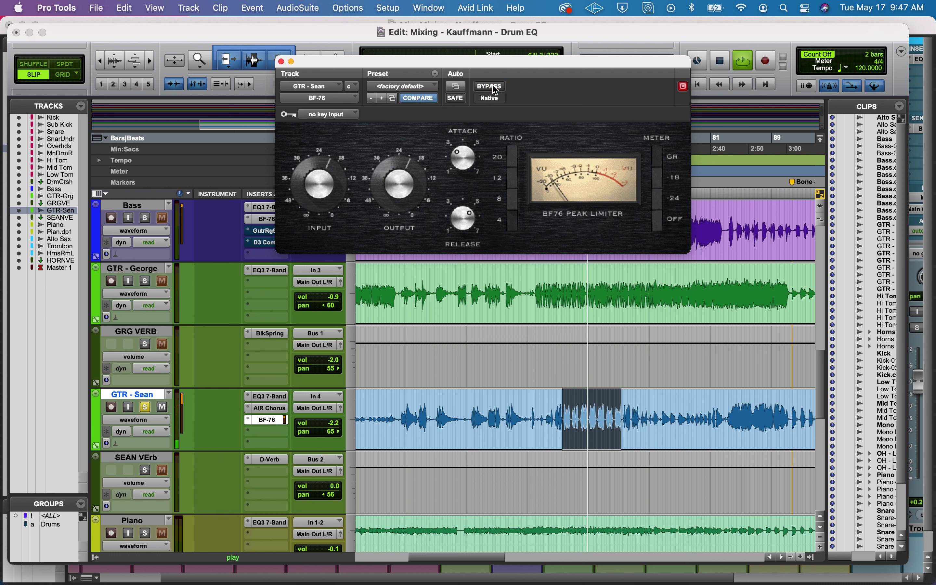
{"action": "left_click", "coordinate": [490, 86]}
{"action": "key", "text": "space"}
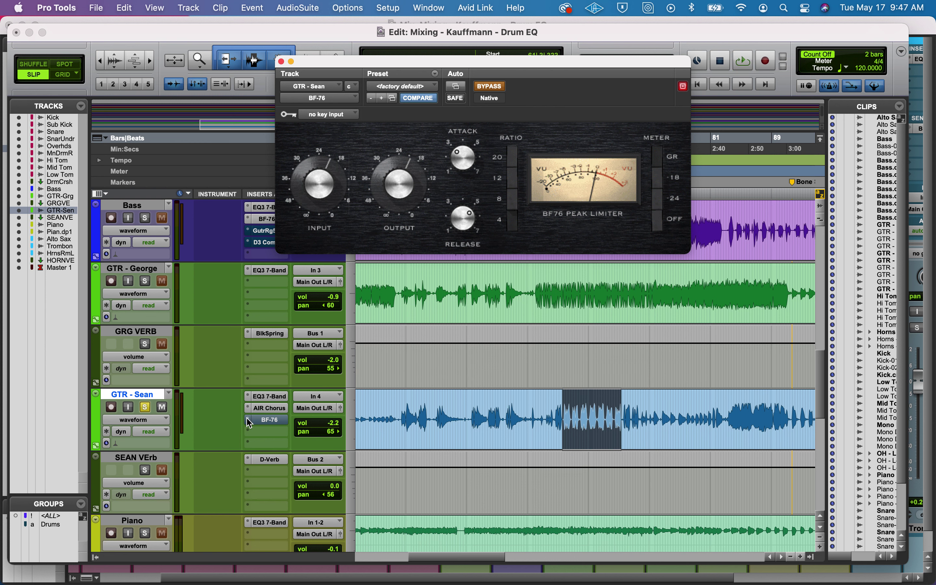
Step: Remove the BF-76 insert from the soloed guitar track and unsolo the track
{"action": "left_click", "coordinate": [255, 420]}
{"action": "left_click", "coordinate": [279, 372]}
{"action": "left_click", "coordinate": [146, 408]}
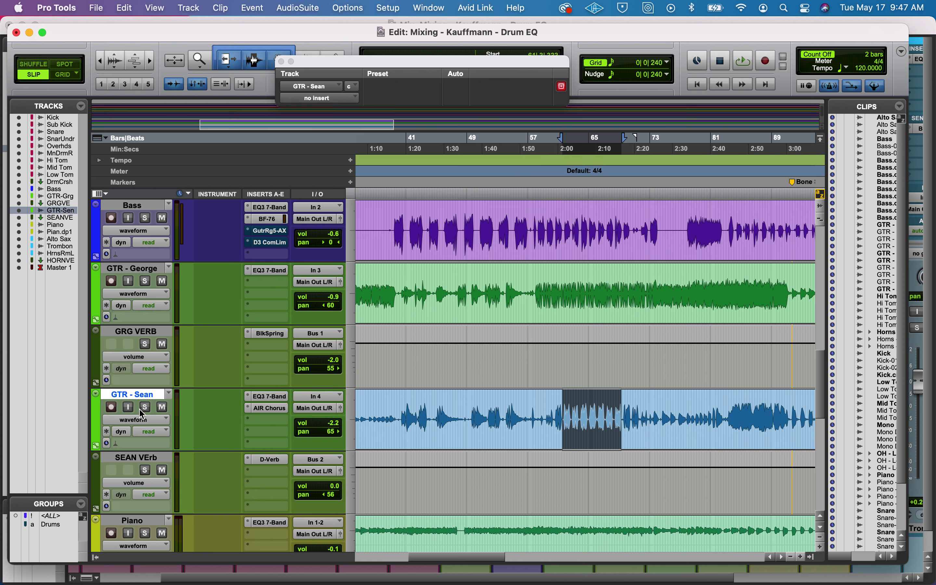
Step: Switch to the Mix window, close the empty plug-in window, and review the inserts across all channels
{"action": "key", "text": "super+equal"}
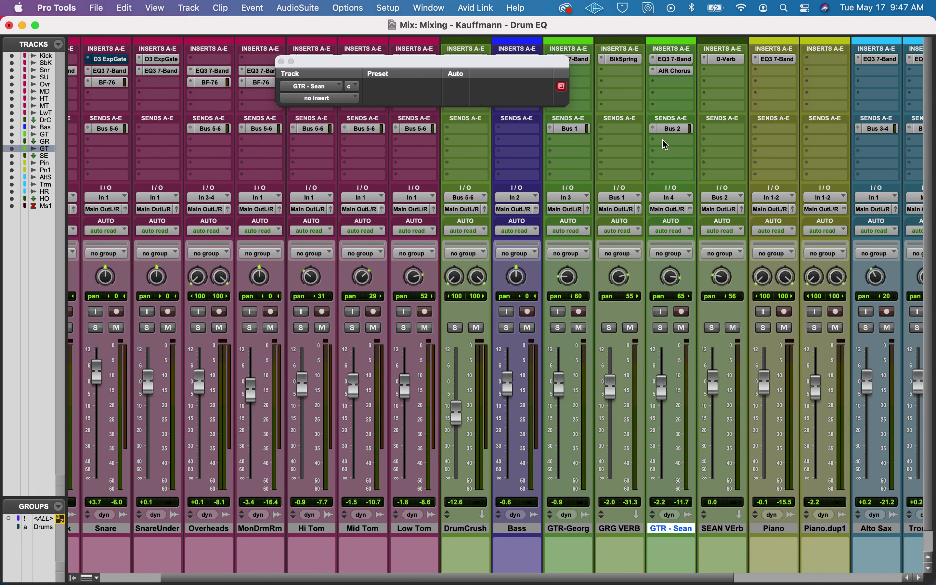
{"action": "scroll", "coordinate": [732, 124], "scroll_direction": "right", "scroll_amount": 5}
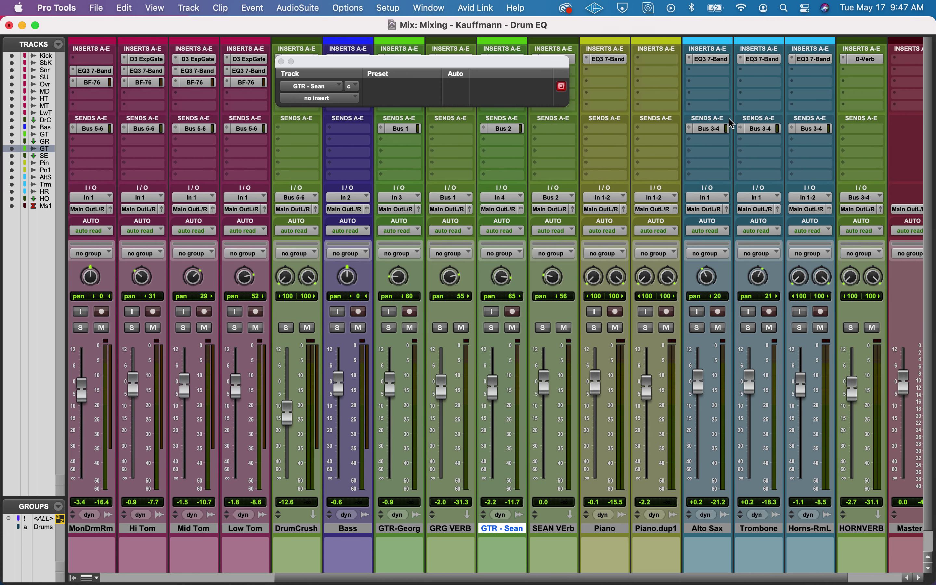
{"action": "scroll", "coordinate": [732, 123], "scroll_direction": "right", "scroll_amount": 3}
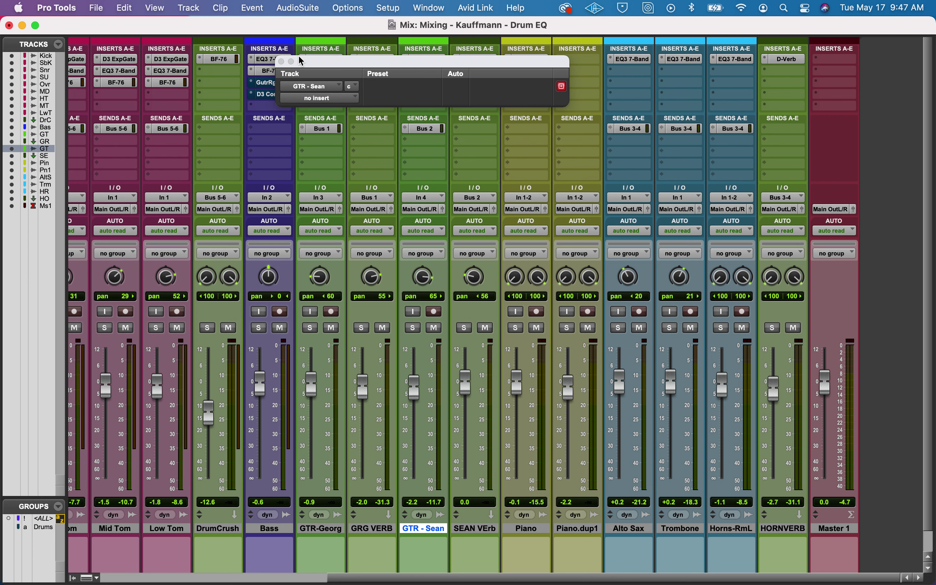
{"action": "left_click", "coordinate": [281, 62]}
{"action": "scroll", "coordinate": [375, 222], "scroll_direction": "left", "scroll_amount": 10}
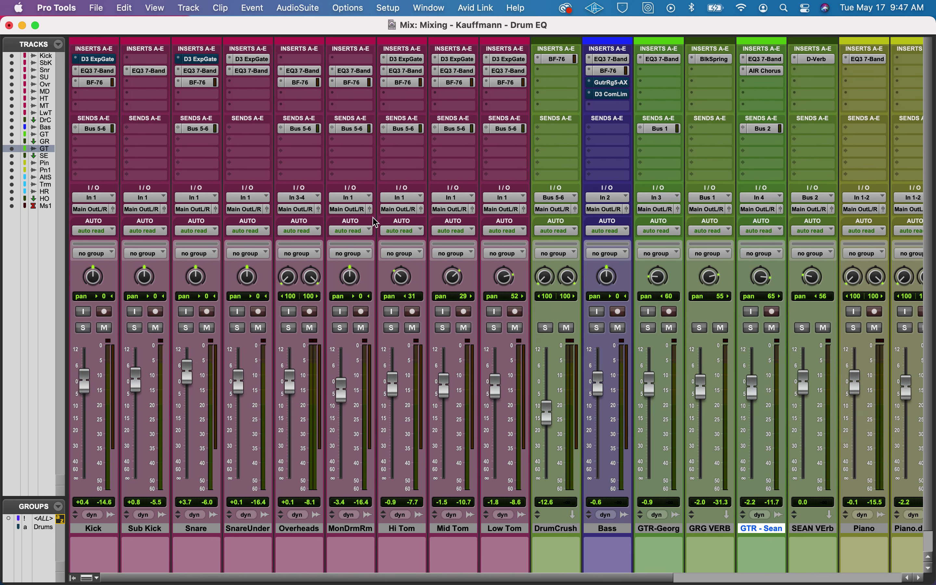
Step: Switch to the Mixing - Compressors document in Chrome, review when to use a compressor, and highlight "TOO MUCH compression"
{"action": "key", "text": "super+Tab"}
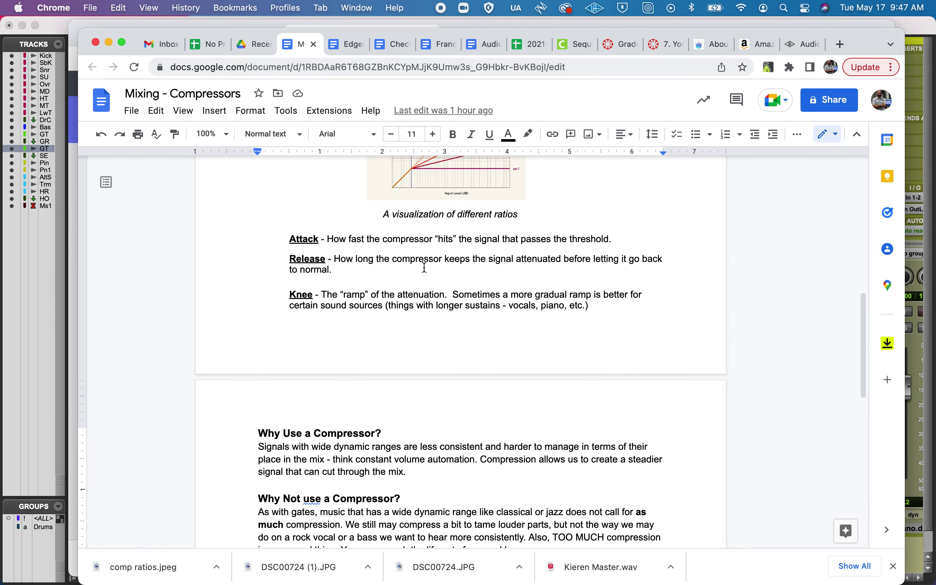
{"action": "scroll", "coordinate": [425, 267], "scroll_direction": "down", "scroll_amount": 5}
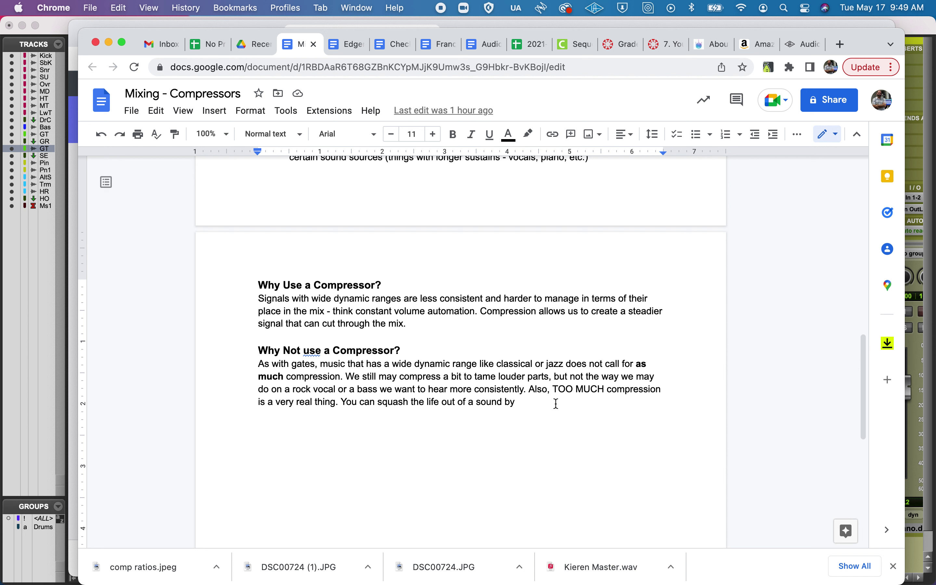
{"action": "left_click_drag", "start_coordinate": [553, 390], "coordinate": [664, 394]}
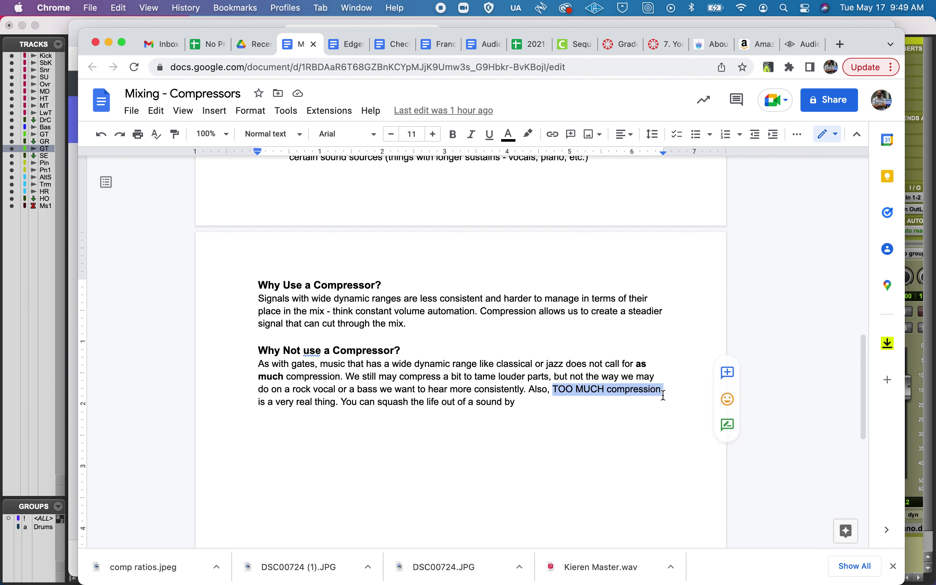